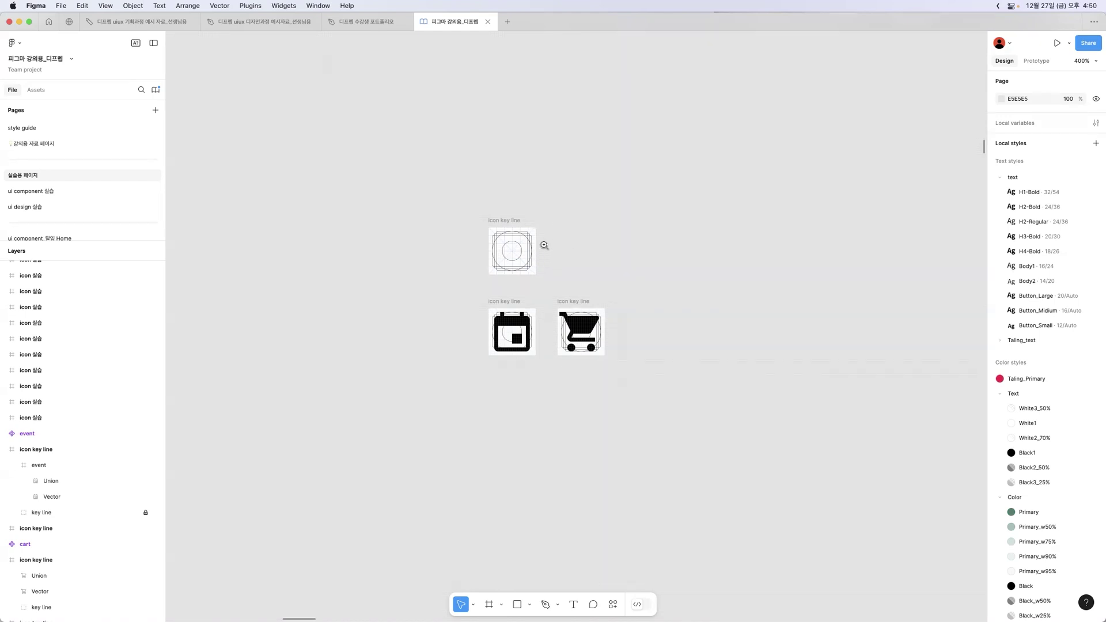
Step: Try drawing an 18 × 18 rectangle over the calendar icon's body and a 14 × 11 one over its inner opening, and remove both
{"action": "scroll", "coordinate": [552, 245], "scroll_direction": "up", "scroll_amount": 5}
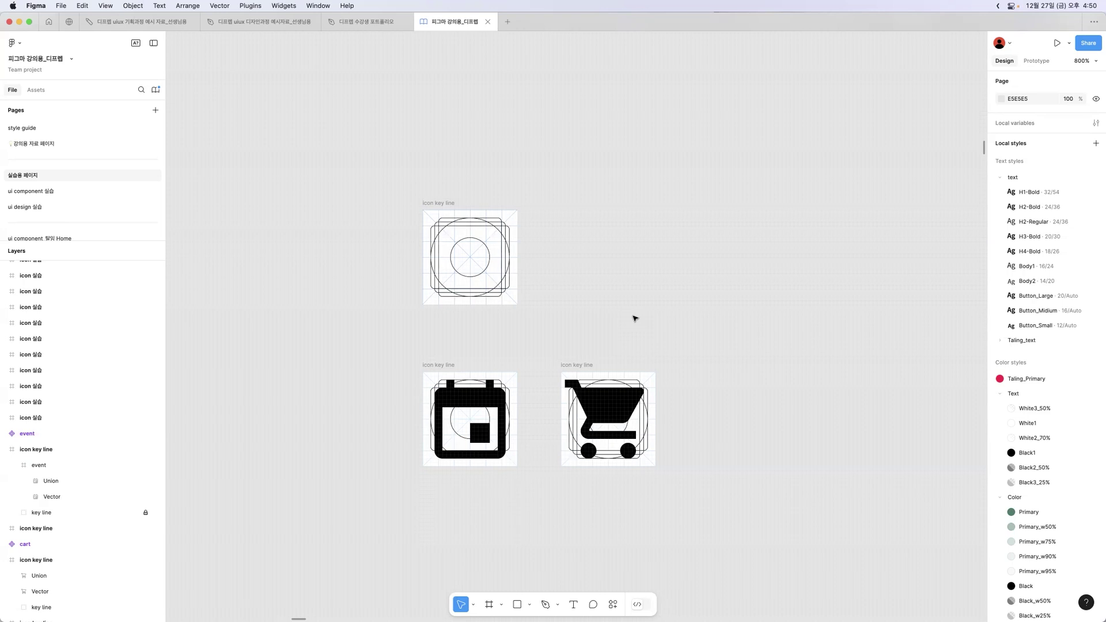
{"action": "left_click", "coordinate": [500, 462]}
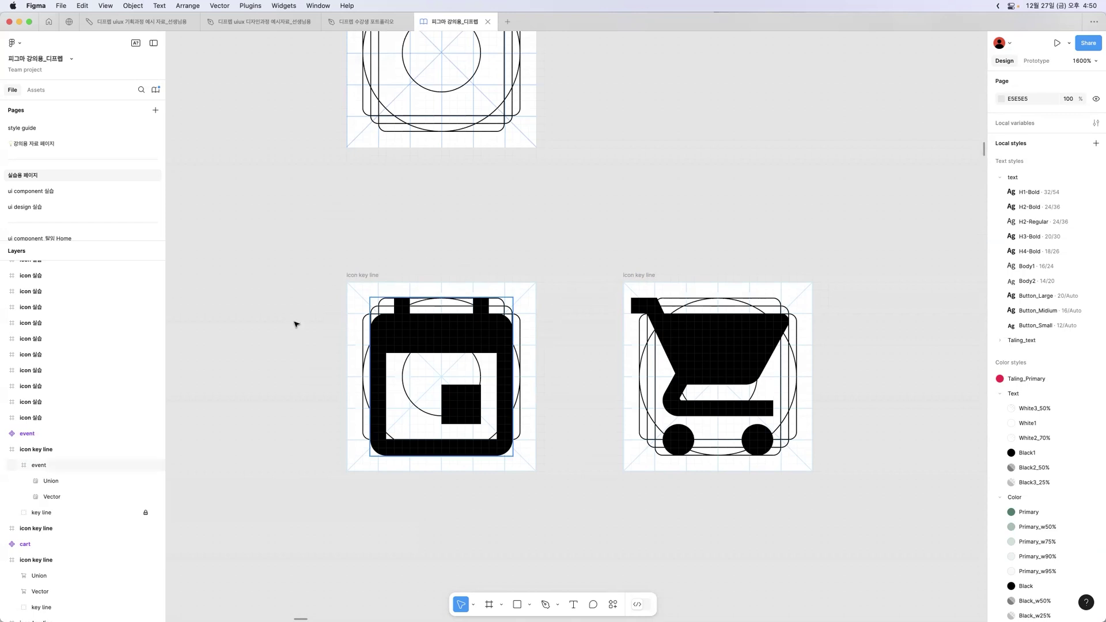
{"action": "left_click", "coordinate": [359, 492]}
{"action": "scroll", "coordinate": [513, 305], "scroll_direction": "up", "scroll_amount": 2}
{"action": "scroll", "coordinate": [513, 305], "scroll_direction": "right", "scroll_amount": 2}
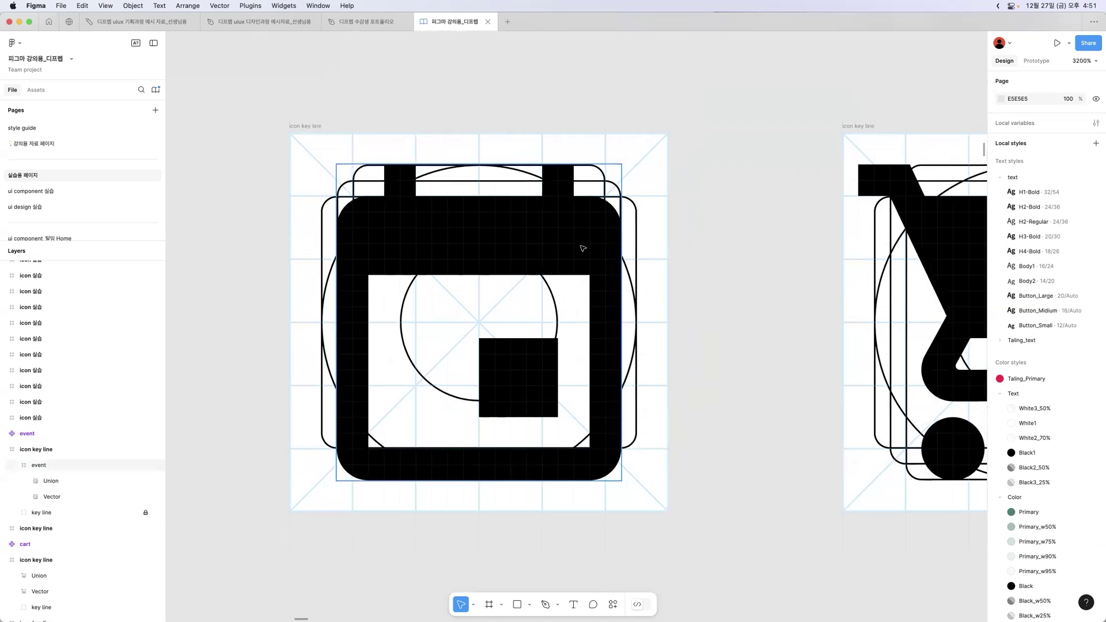
{"action": "key", "text": "super+backslash"}
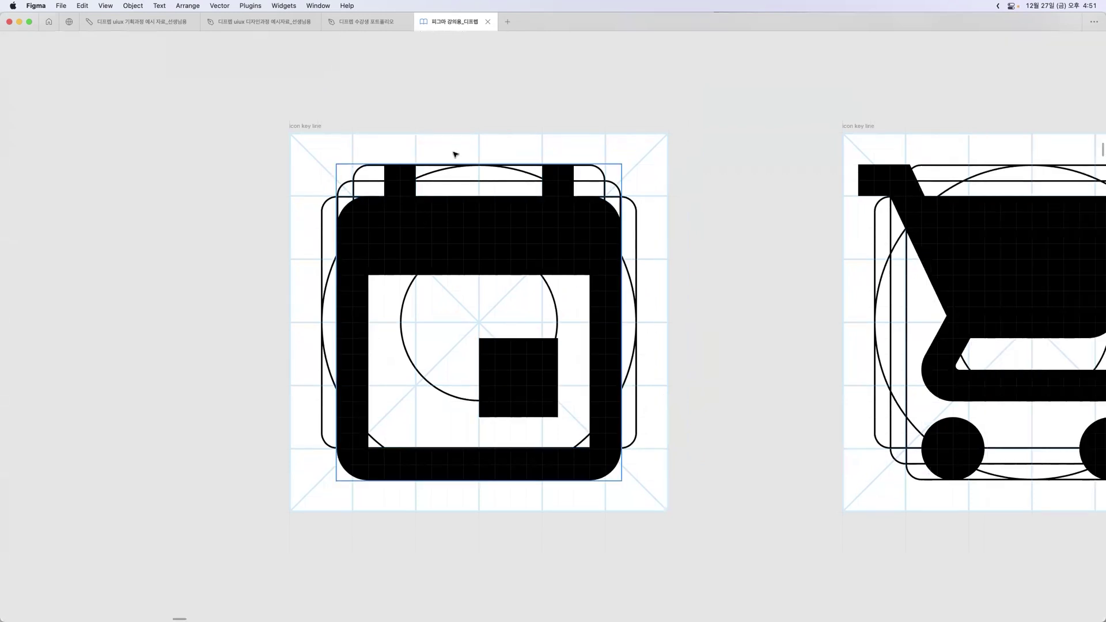
{"action": "mouse_move", "coordinate": [336, 196]}
{"action": "left_mouse_down"}
{"action": "mouse_move", "coordinate": [476, 308]}
{"action": "mouse_move", "coordinate": [622, 464]}
{"action": "mouse_move", "coordinate": [621, 480]}
{"action": "left_mouse_up"}
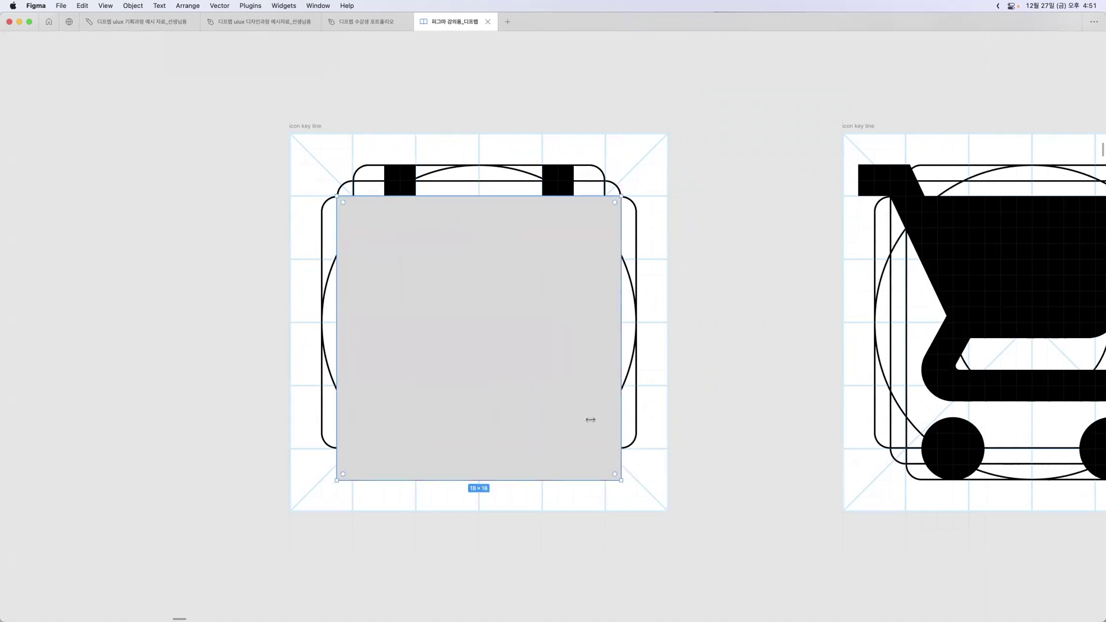
{"action": "key", "text": "Delete"}
{"action": "left_click_drag", "start_coordinate": [368, 274], "coordinate": [588, 445]}
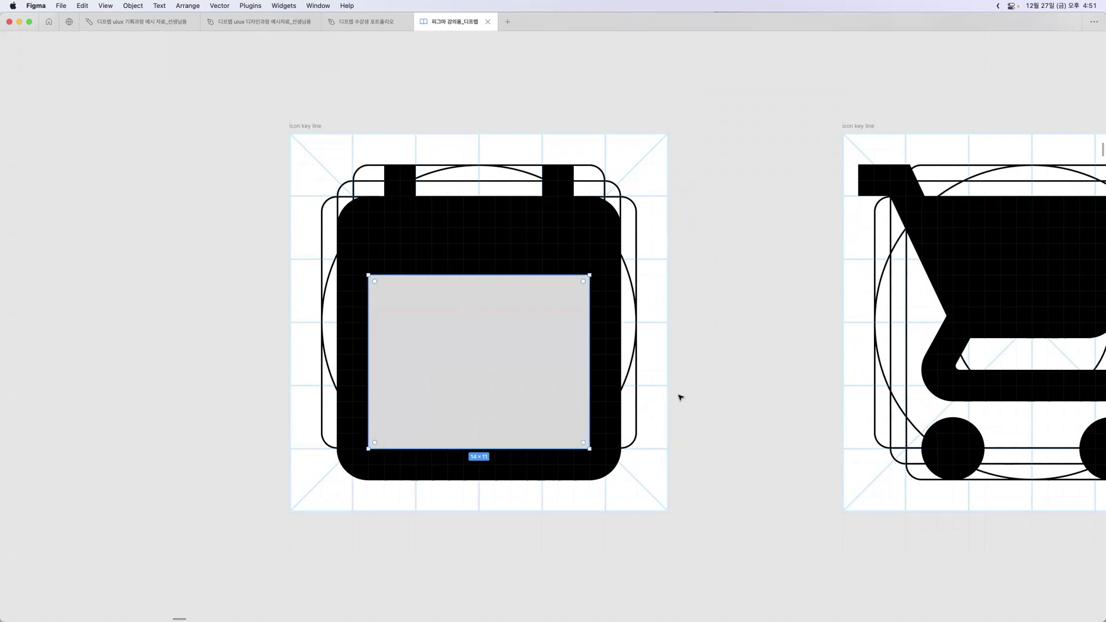
{"action": "key", "text": "alt+shift+s"}
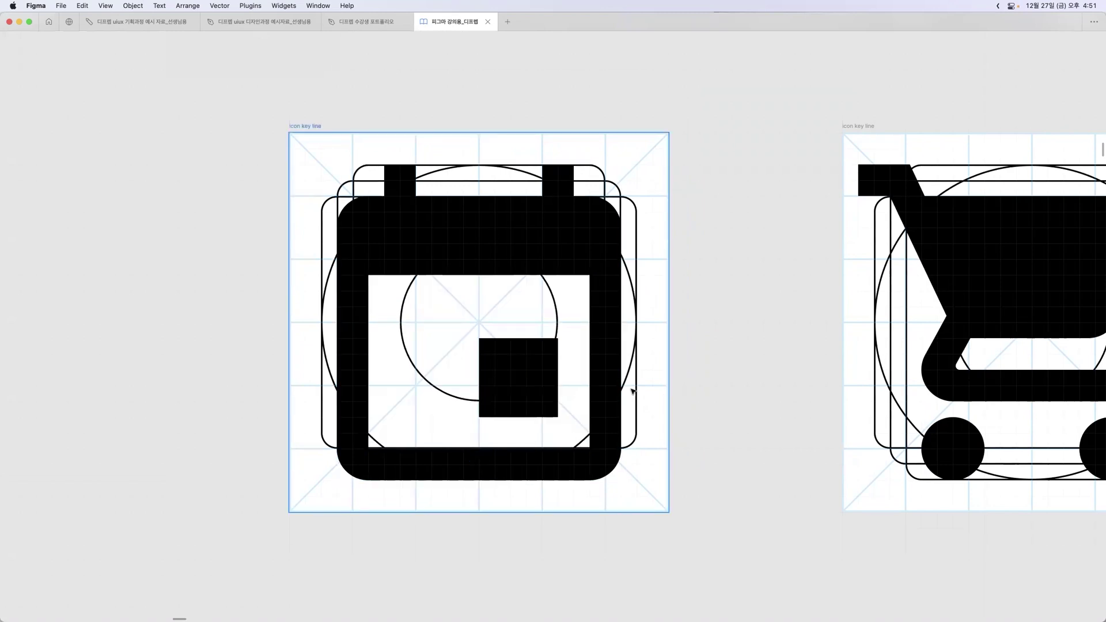
{"action": "key", "text": "super+backslash"}
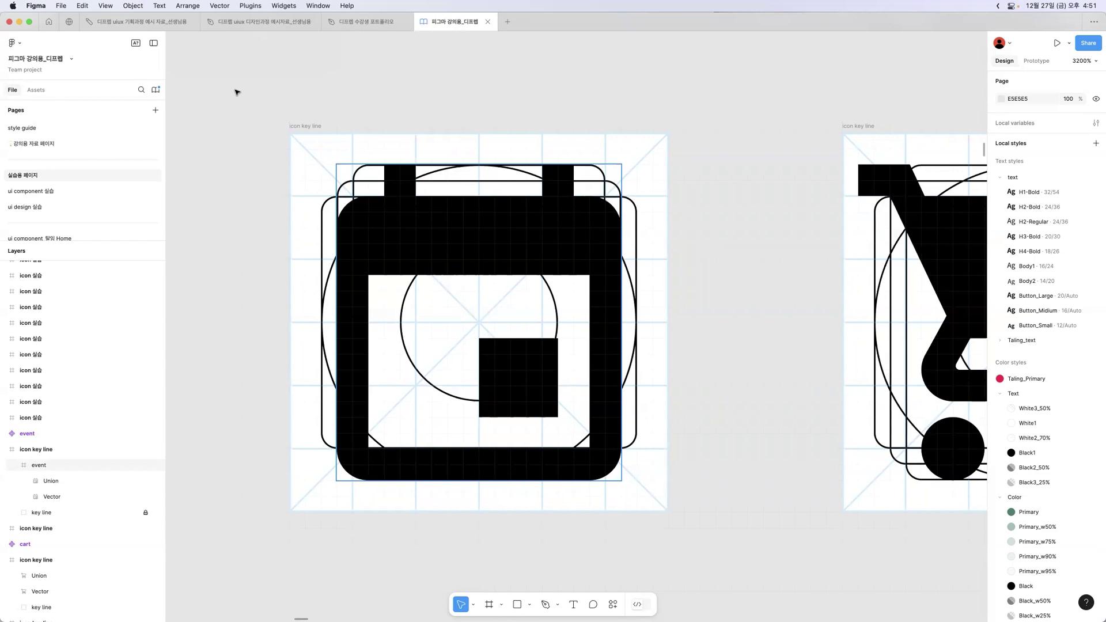
Step: Check the Snap to pixel grid setting in the preferences
{"action": "left_click", "coordinate": [22, 42]}
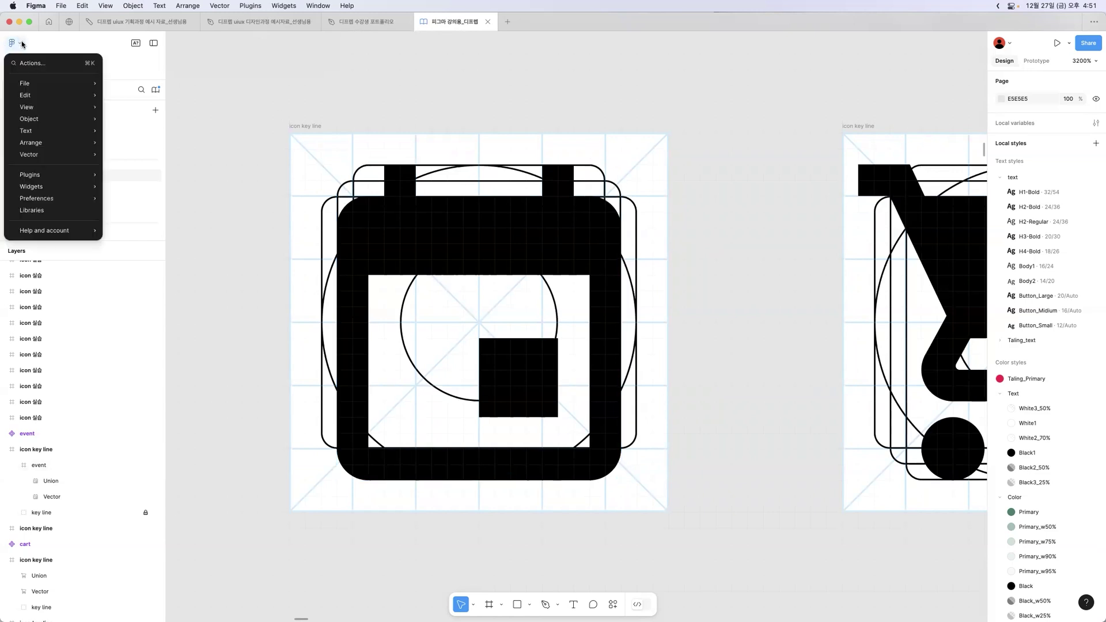
{"action": "mouse_move", "coordinate": [56, 196]}
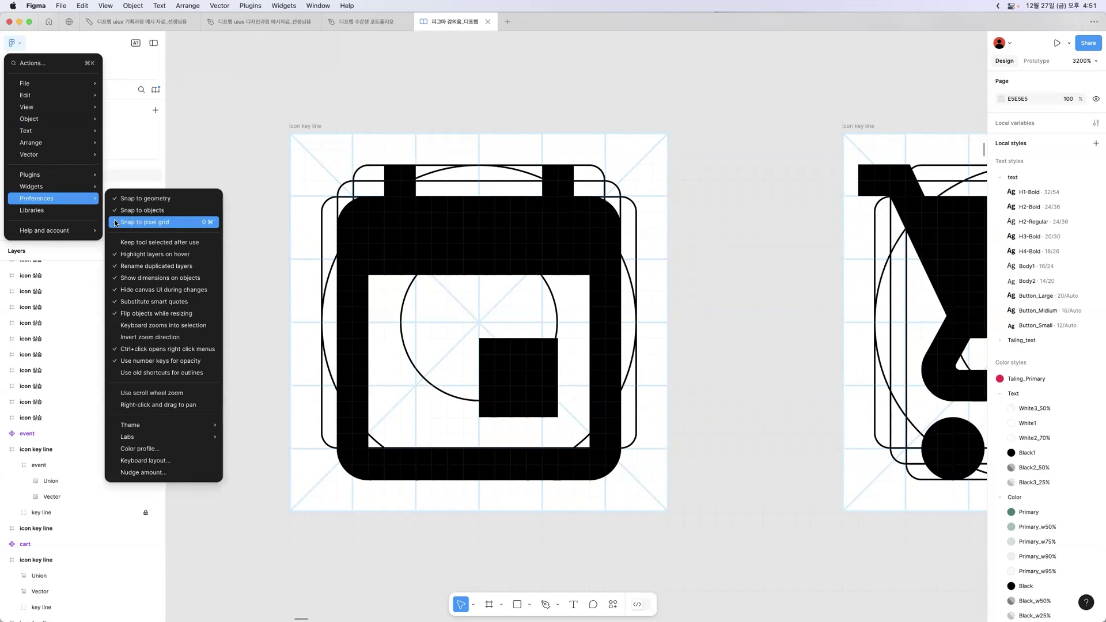
{"action": "left_click", "coordinate": [586, 95]}
Step: Draw an 18 × 18 rectangle over the calendar icon's body and give it an FF0000 fill at 60% opacity
{"action": "key", "text": "r"}
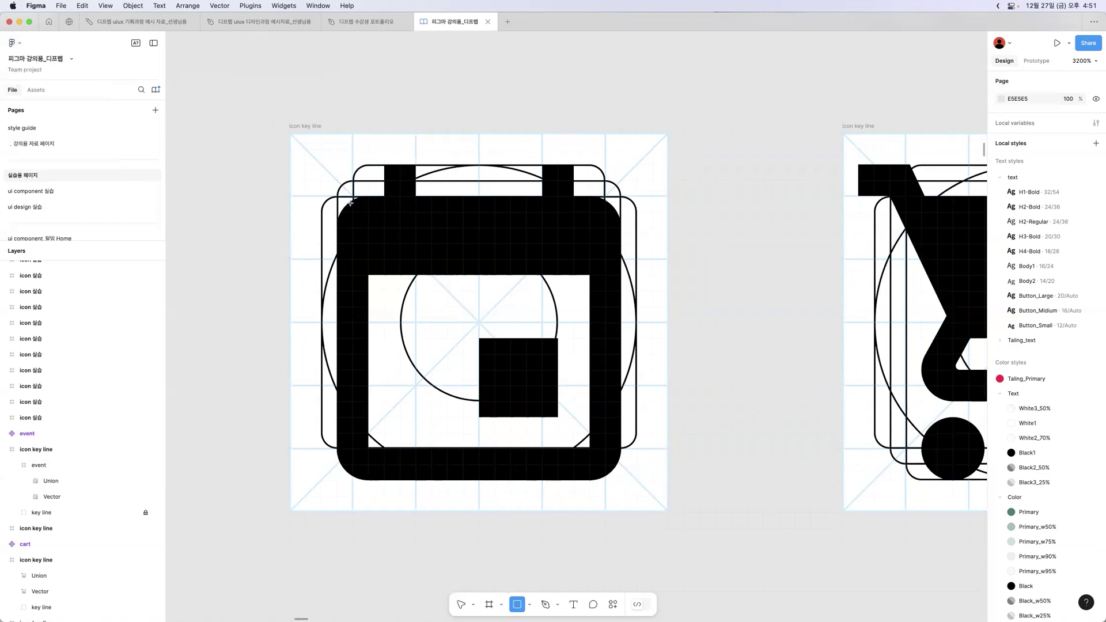
{"action": "left_click_drag", "start_coordinate": [338, 195], "coordinate": [615, 479]}
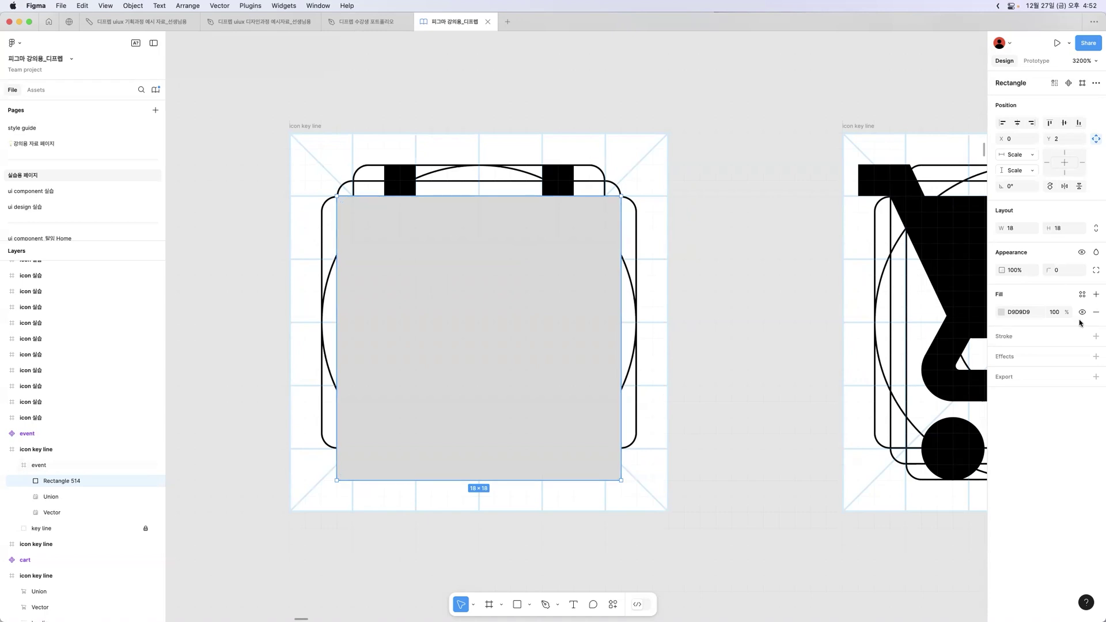
{"action": "left_click", "coordinate": [1000, 313]}
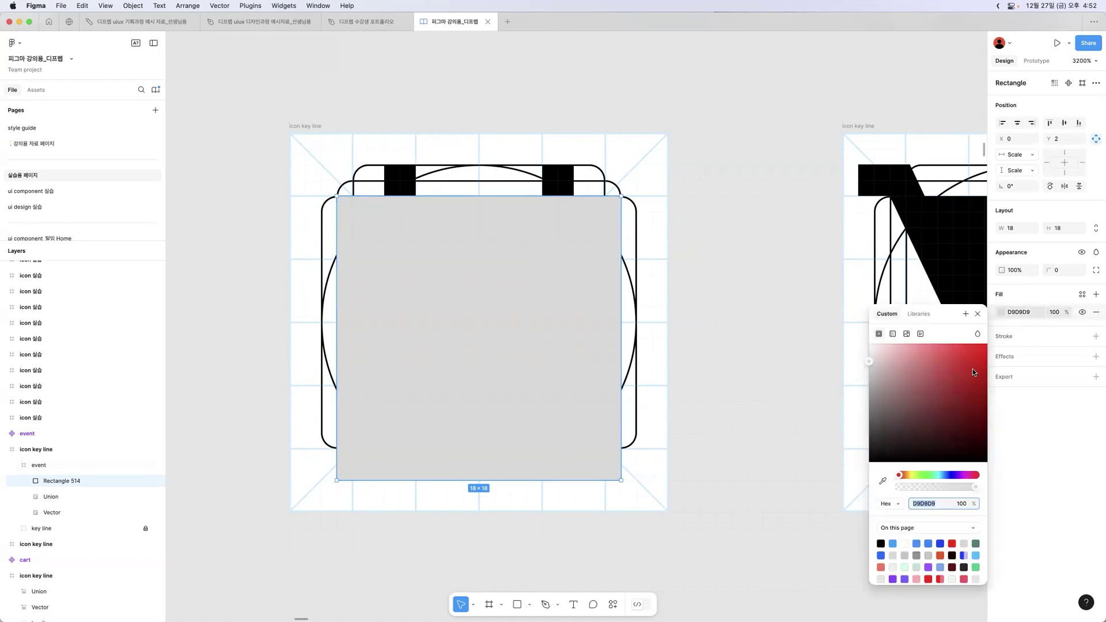
{"action": "left_click_drag", "start_coordinate": [974, 364], "coordinate": [997, 340]}
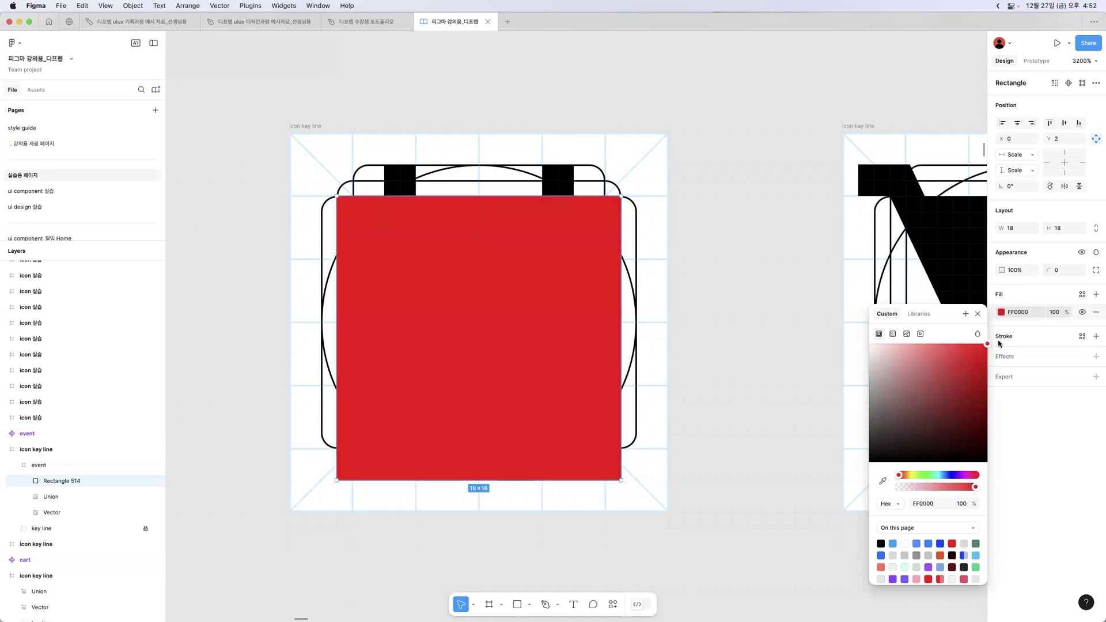
{"action": "key", "text": "6"}
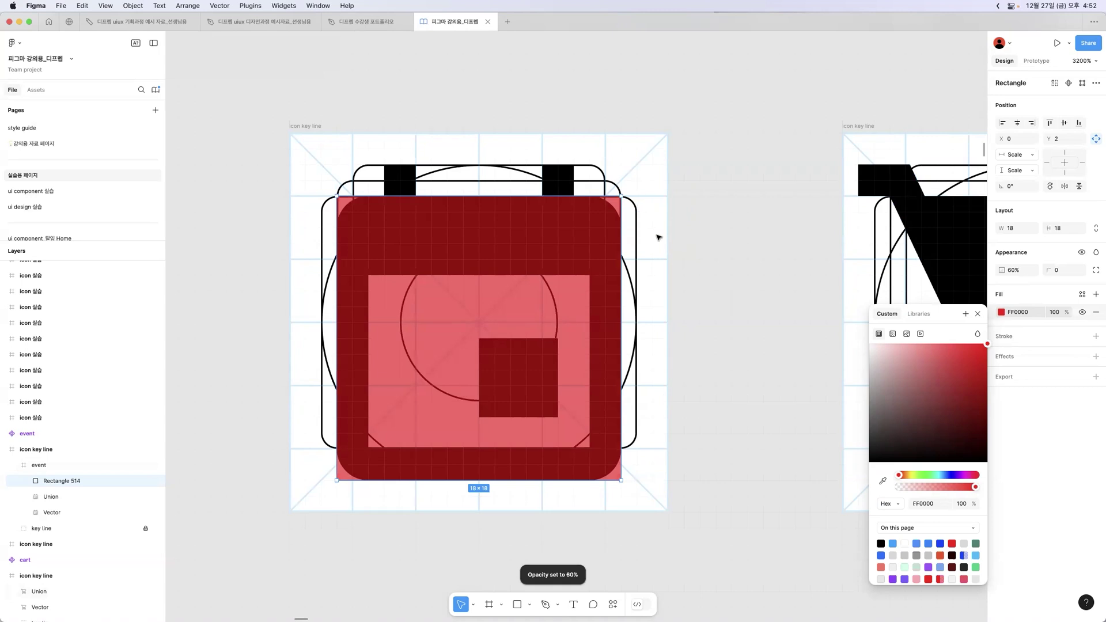
{"action": "left_click", "coordinate": [724, 200]}
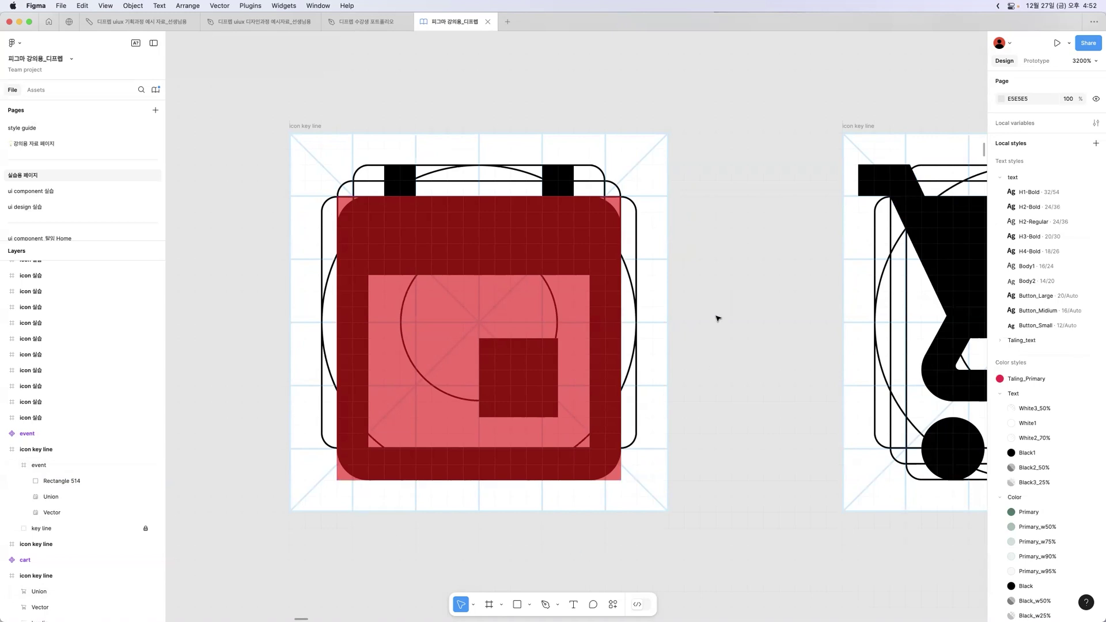
Step: Run the Material Design Icons plugin, browse through its rounded icons, and close it
{"action": "left_click", "coordinate": [613, 605]}
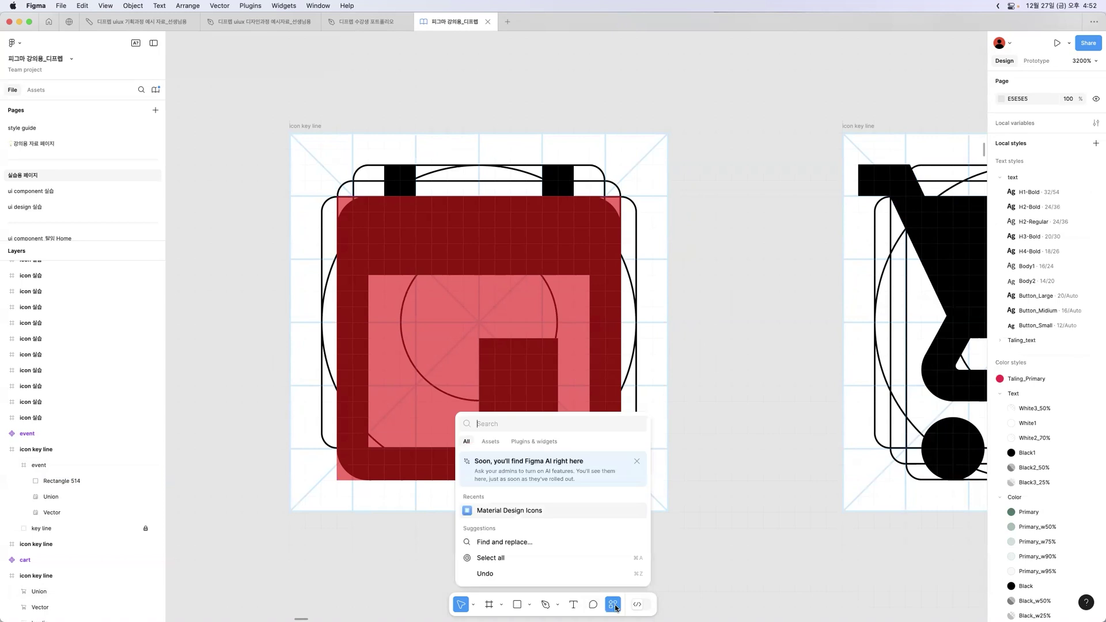
{"action": "left_click", "coordinate": [526, 442]}
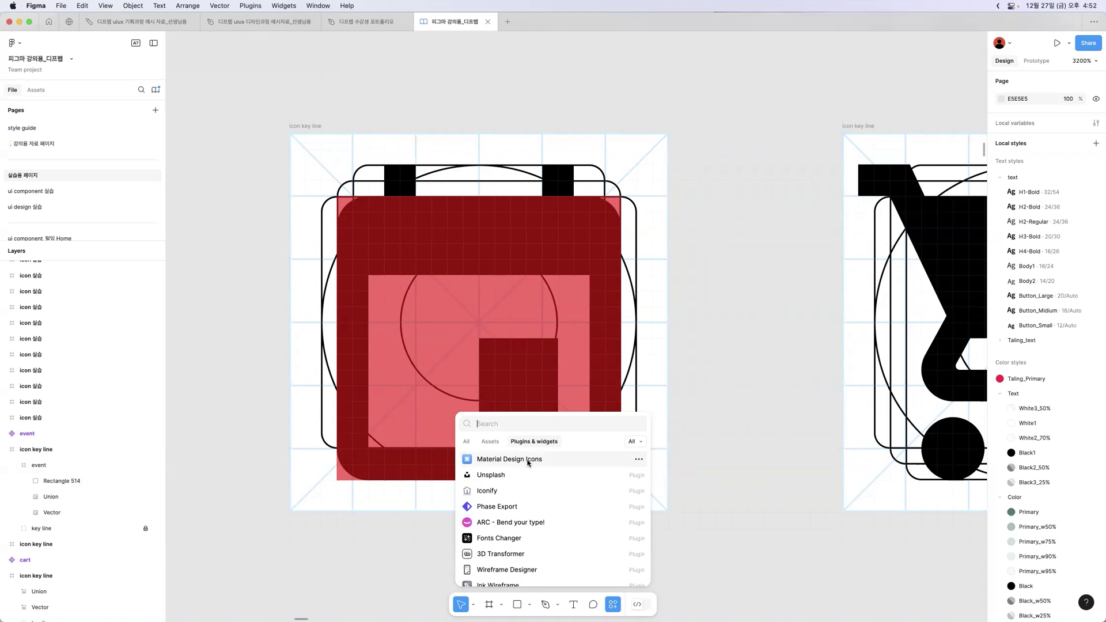
{"action": "left_click", "coordinate": [529, 461]}
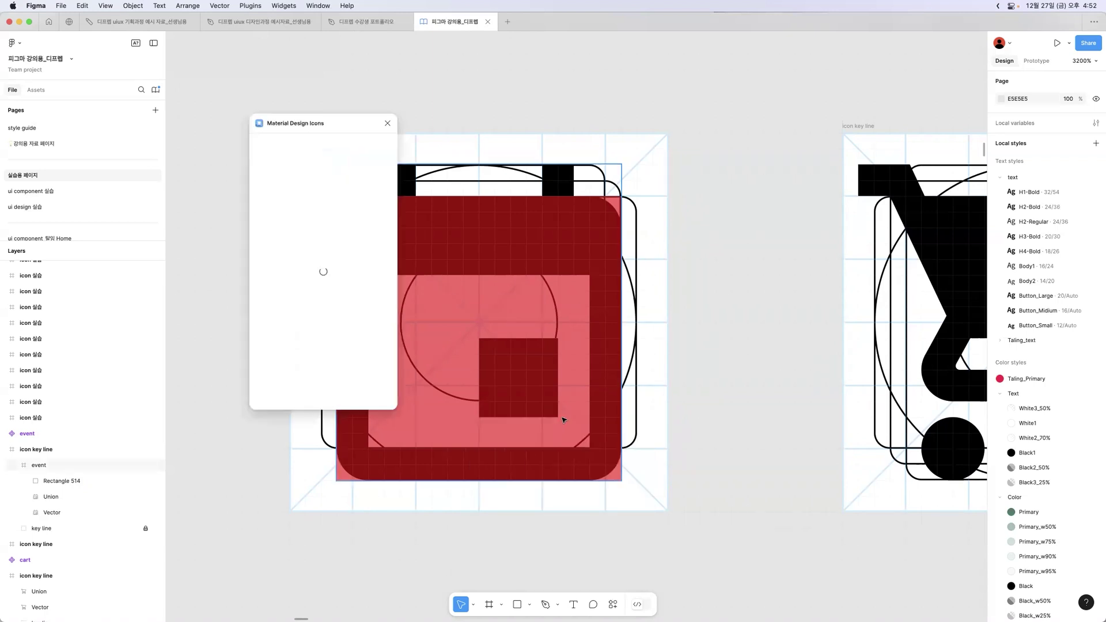
{"action": "scroll", "coordinate": [315, 339], "scroll_direction": "down", "scroll_amount": 5}
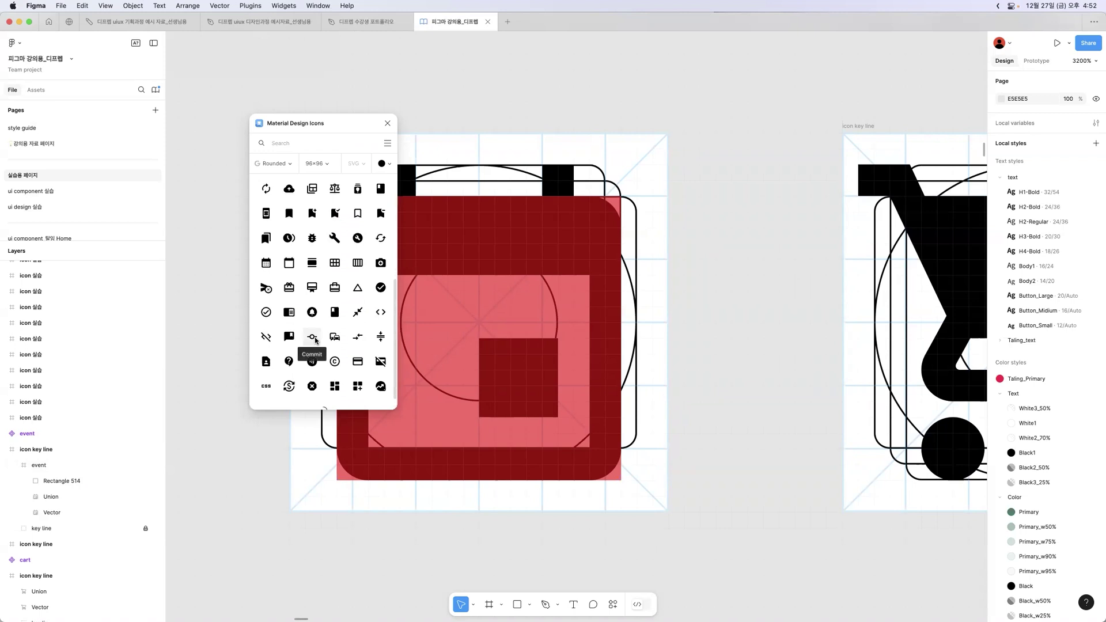
{"action": "scroll", "coordinate": [311, 341], "scroll_direction": "down", "scroll_amount": 3}
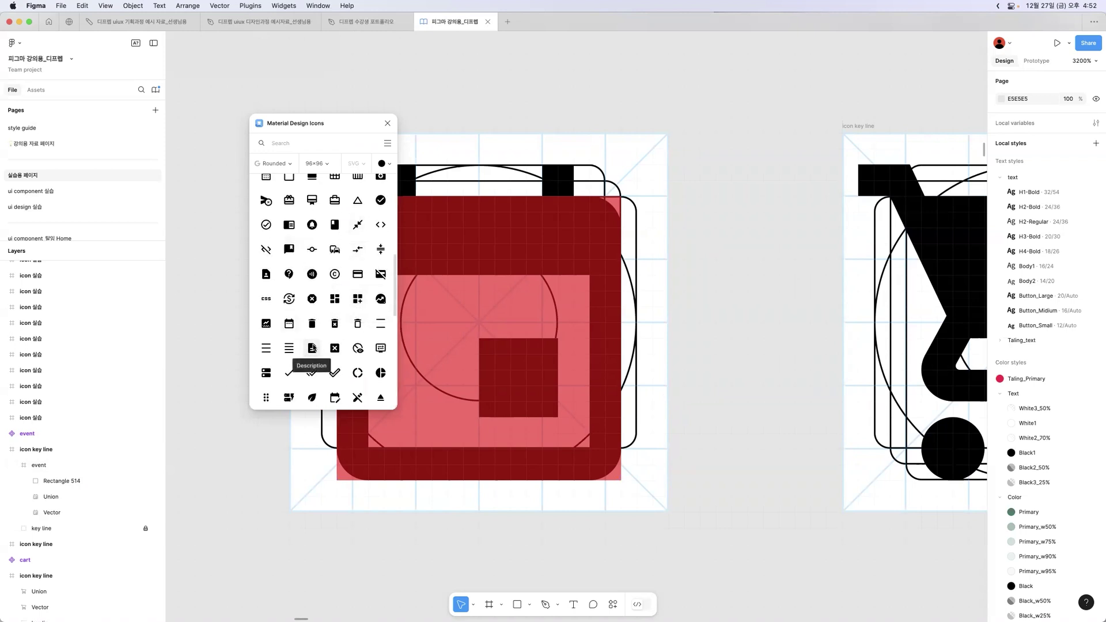
{"action": "scroll", "coordinate": [314, 348], "scroll_direction": "down", "scroll_amount": 10}
{"action": "scroll", "coordinate": [322, 342], "scroll_direction": "down", "scroll_amount": 8}
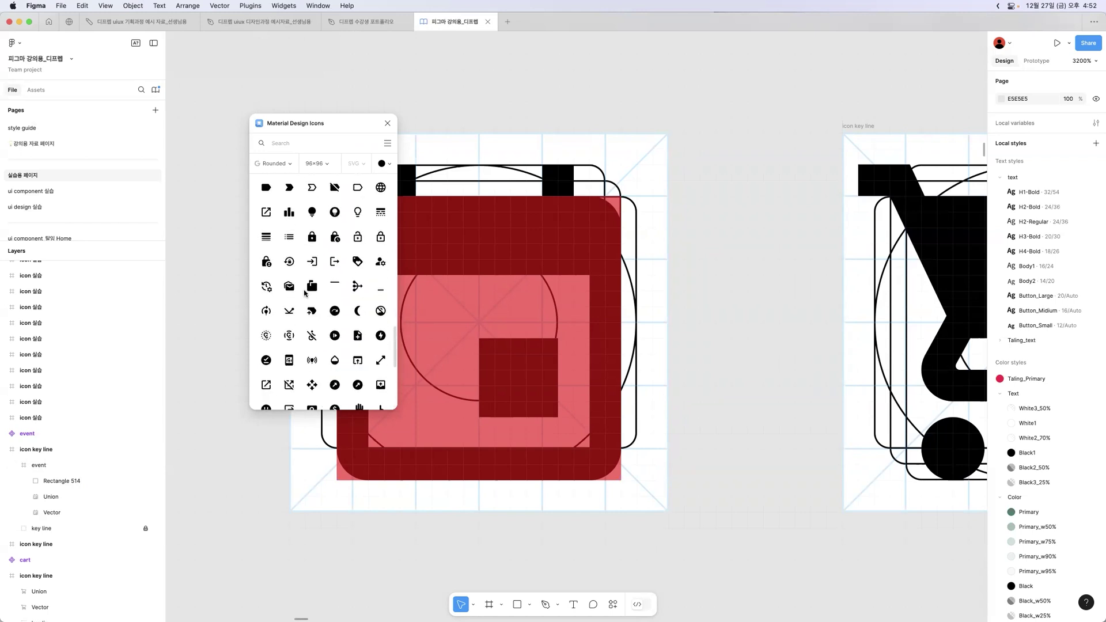
{"action": "scroll", "coordinate": [317, 345], "scroll_direction": "down", "scroll_amount": 9}
{"action": "scroll", "coordinate": [317, 346], "scroll_direction": "down", "scroll_amount": 2}
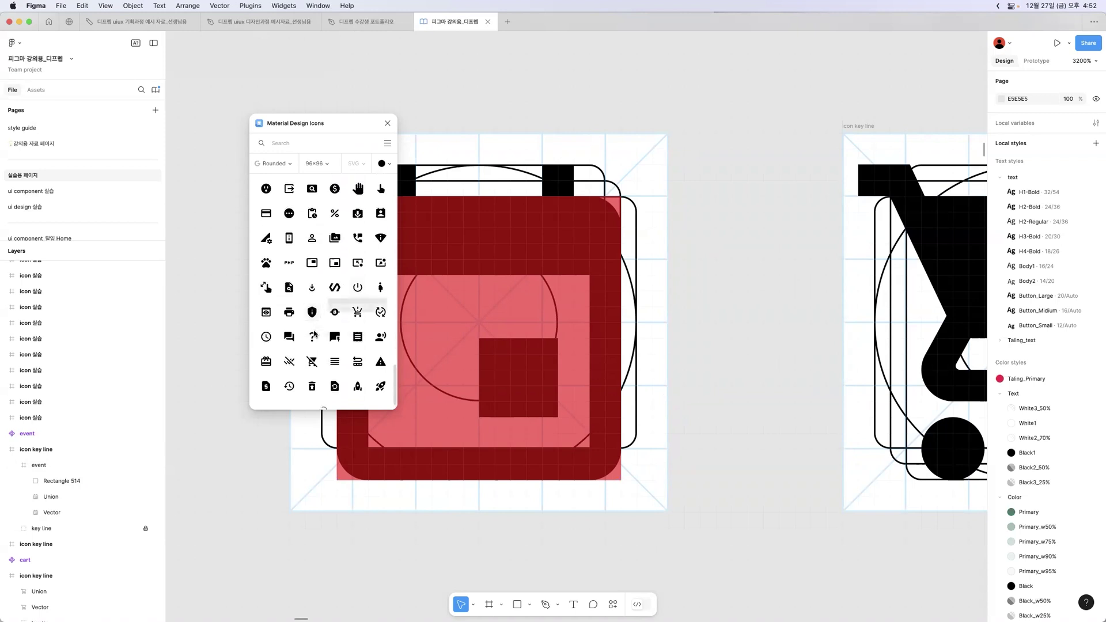
{"action": "scroll", "coordinate": [322, 342], "scroll_direction": "down", "scroll_amount": 3}
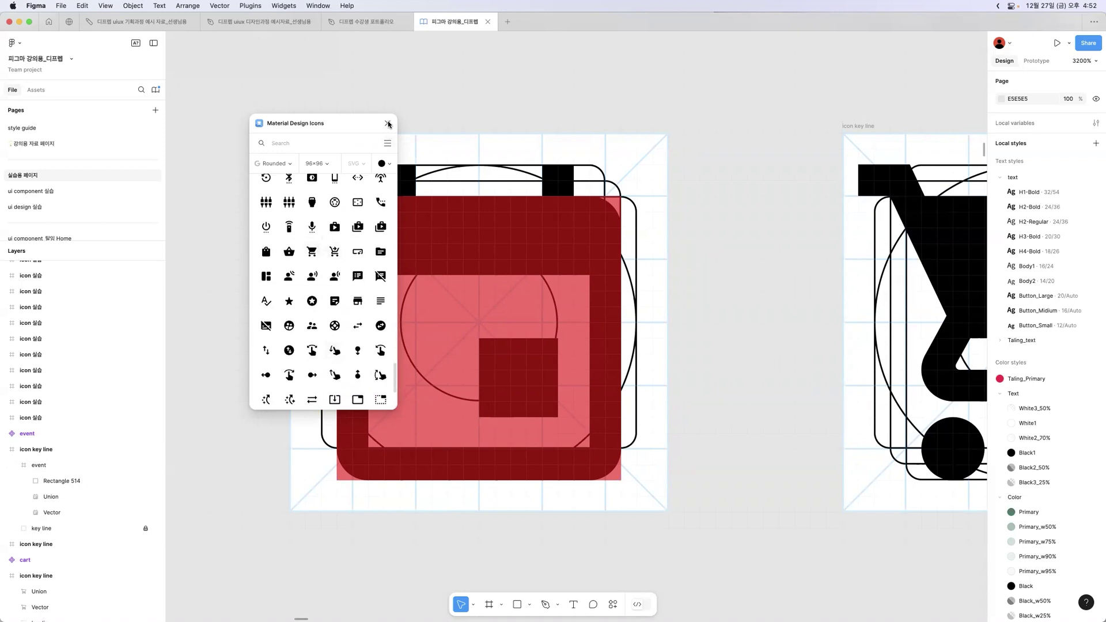
{"action": "left_click", "coordinate": [388, 124]}
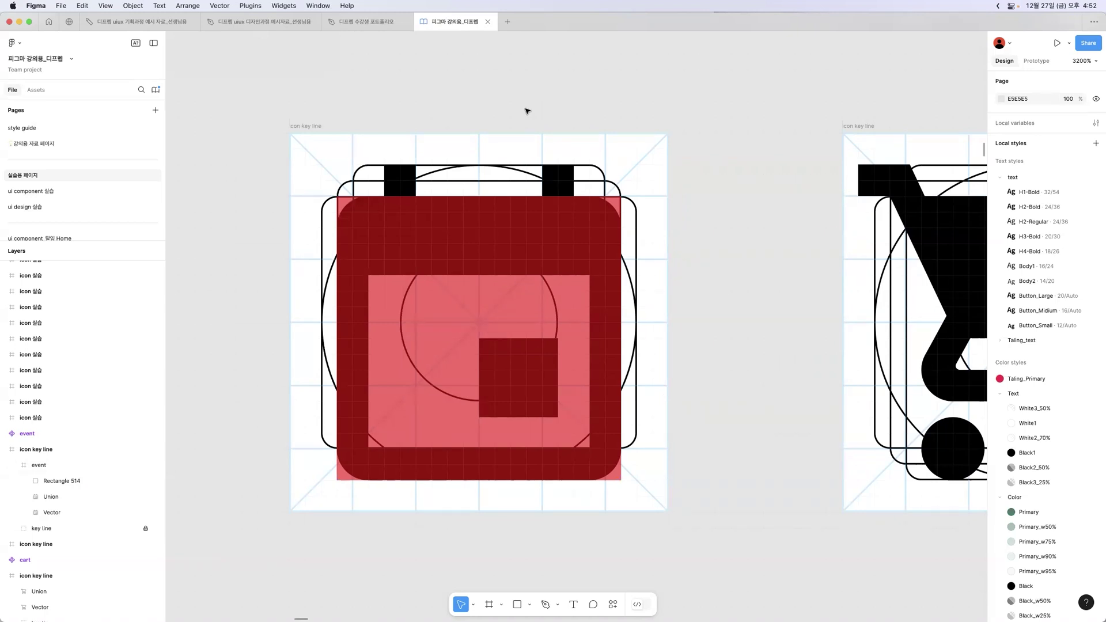
{"action": "scroll", "coordinate": [526, 110], "scroll_direction": "down", "scroll_amount": 10}
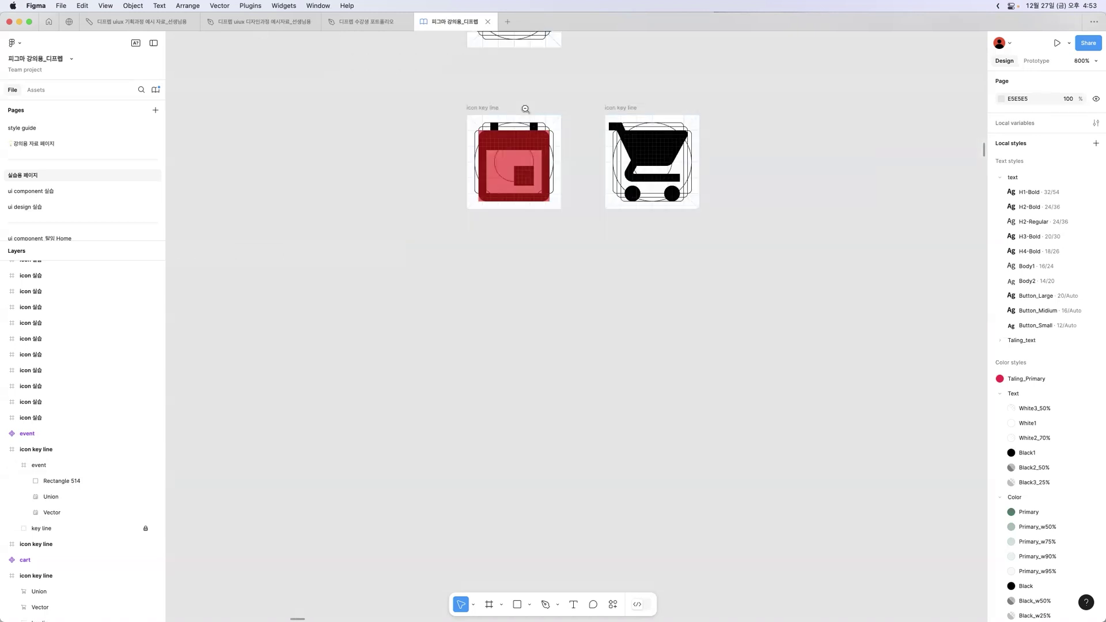
{"action": "scroll", "coordinate": [830, 222], "scroll_direction": "up", "scroll_amount": 5}
{"action": "left_click_drag", "start_coordinate": [716, 238], "coordinate": [376, 114]}
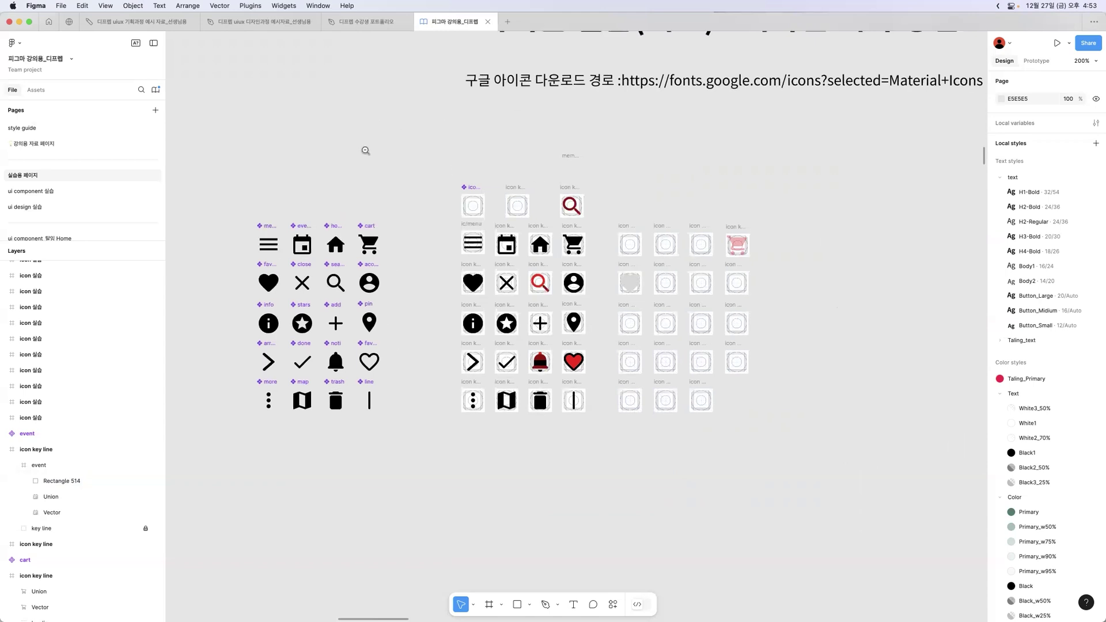
{"action": "scroll", "coordinate": [304, 143], "scroll_direction": "down", "scroll_amount": 5}
{"action": "scroll", "coordinate": [447, 272], "scroll_direction": "up", "scroll_amount": 6}
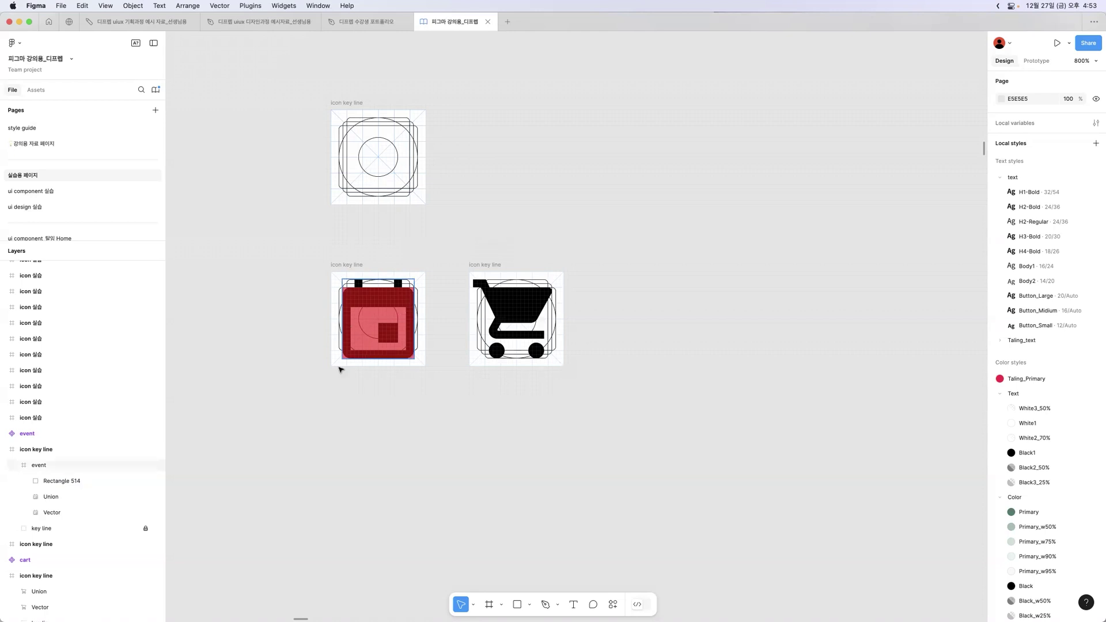
Step: Set the corner radius of the red rectangle over the calendar icon to 2
{"action": "left_click", "coordinate": [347, 297]}
{"action": "left_click", "coordinate": [347, 297]}
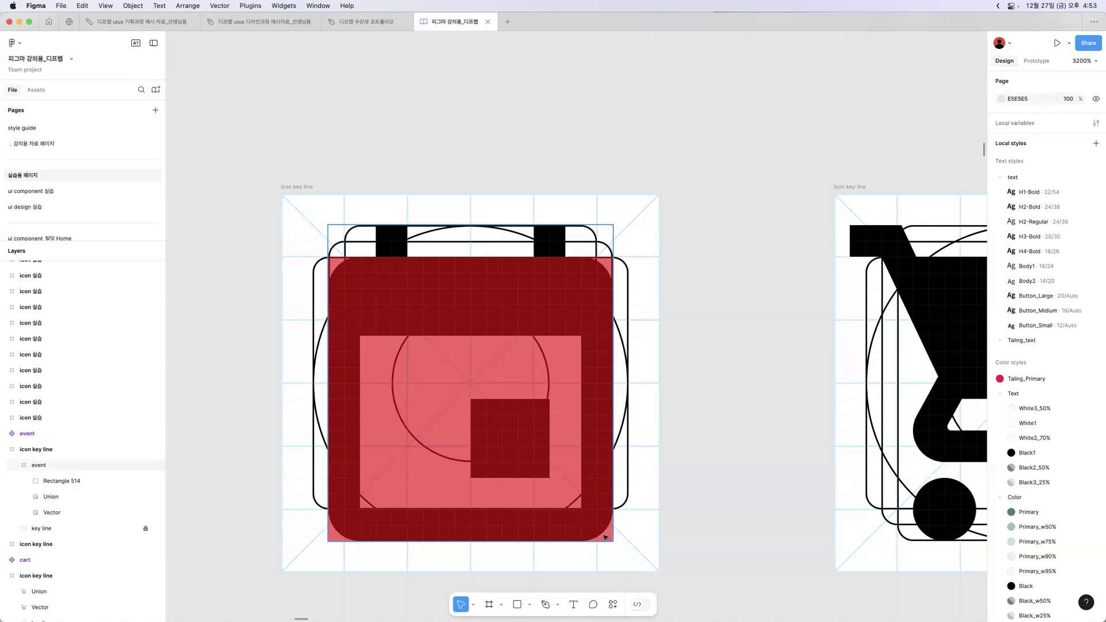
{"action": "double_click", "coordinate": [608, 280]}
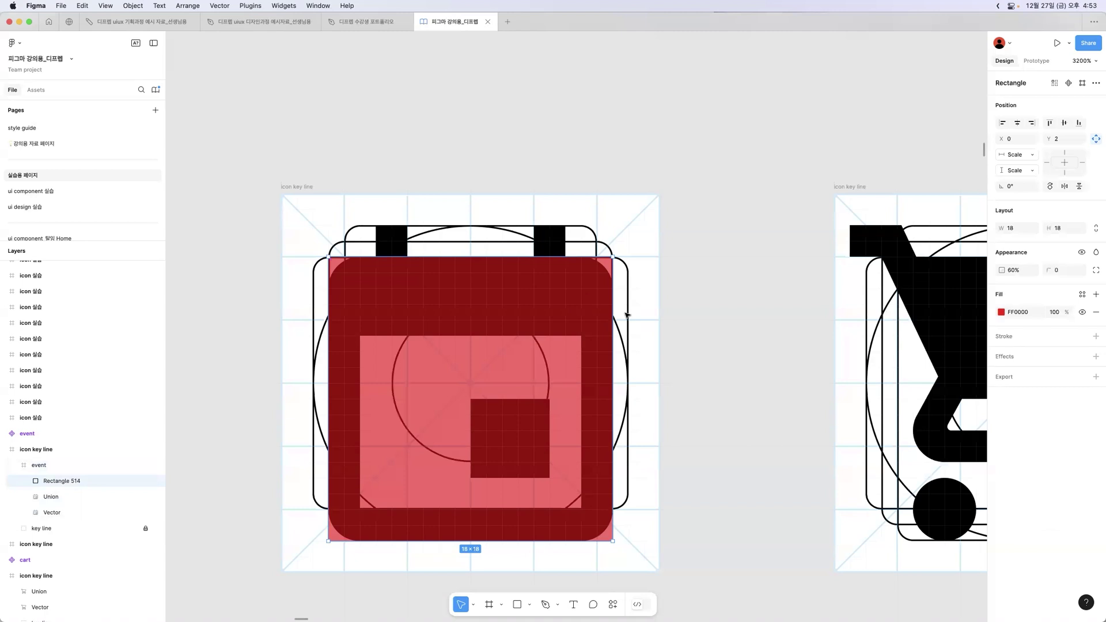
{"action": "left_click", "coordinate": [1053, 271]}
{"action": "key", "text": "Return"}
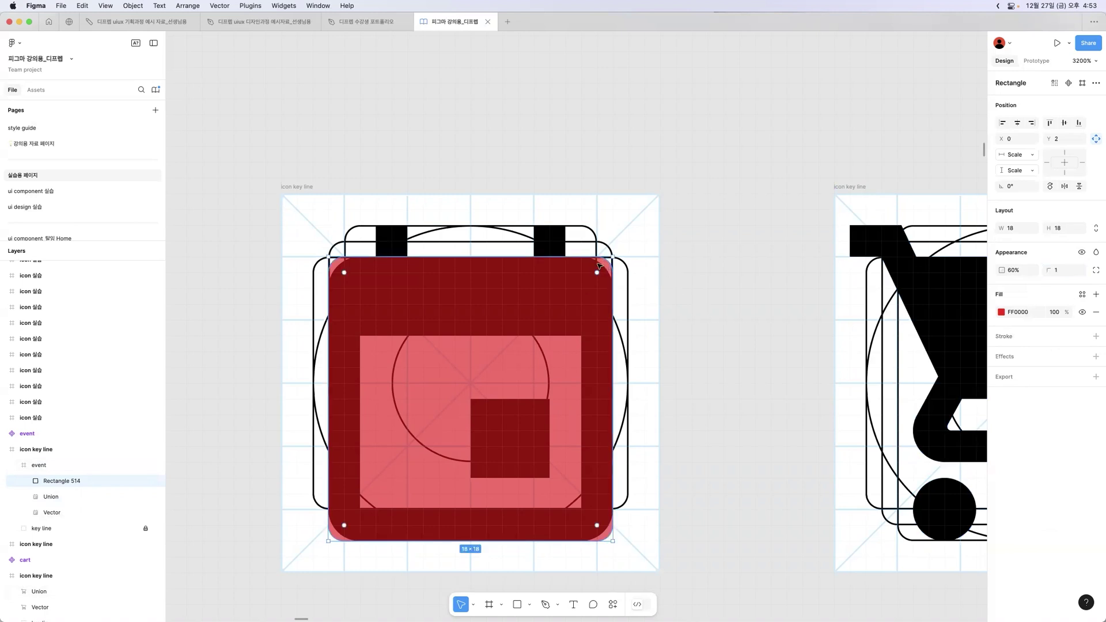
{"action": "left_click", "coordinate": [1062, 272]}
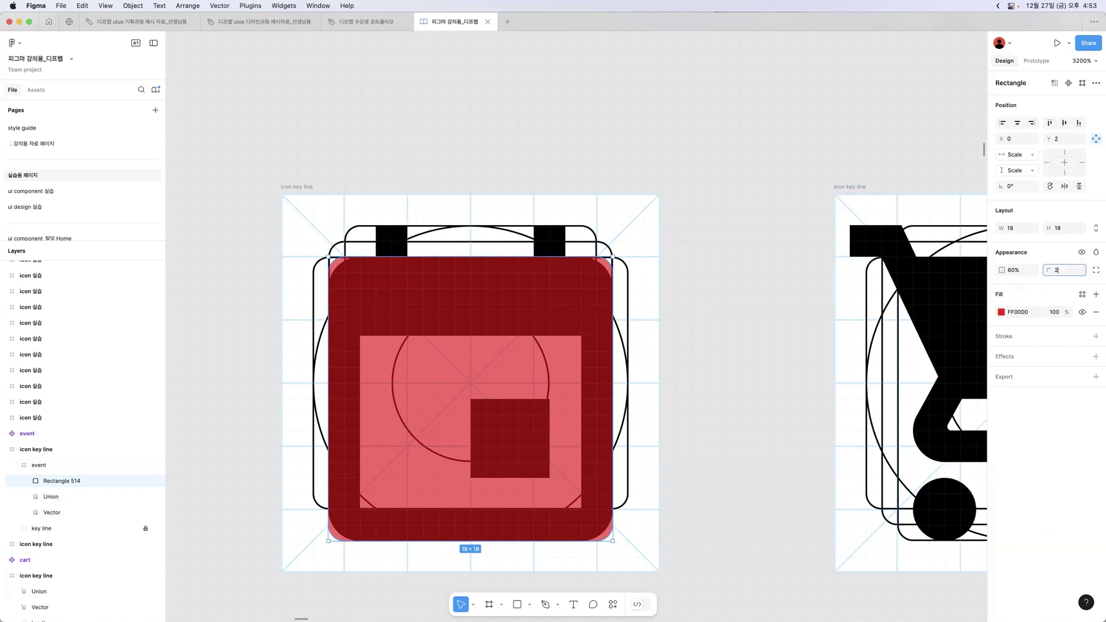
{"action": "key", "text": "Return"}
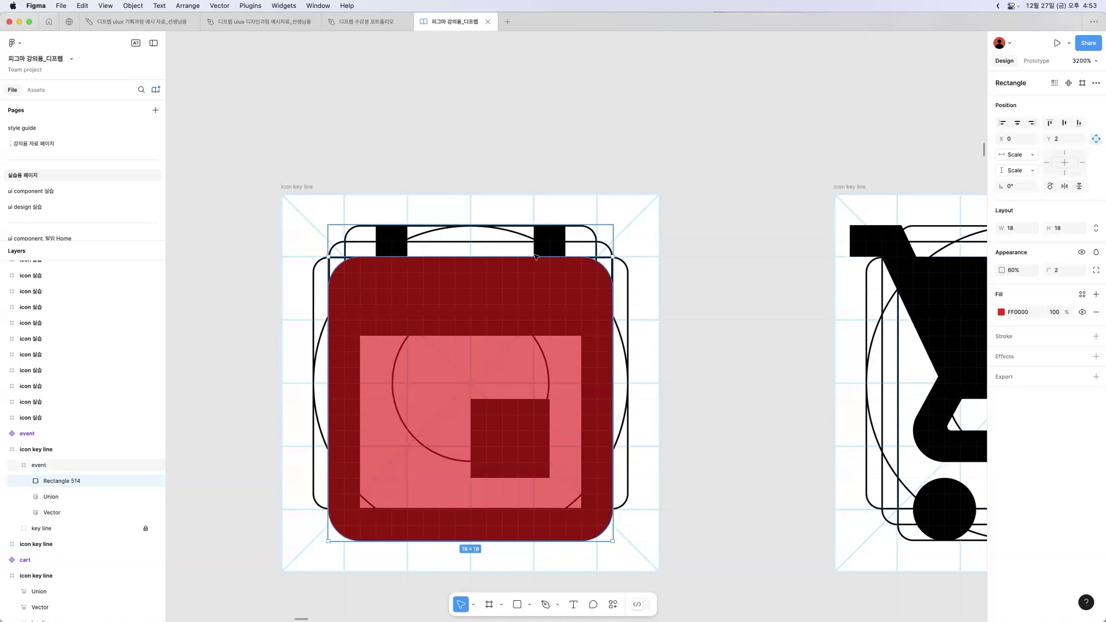
{"action": "left_click", "coordinate": [717, 277]}
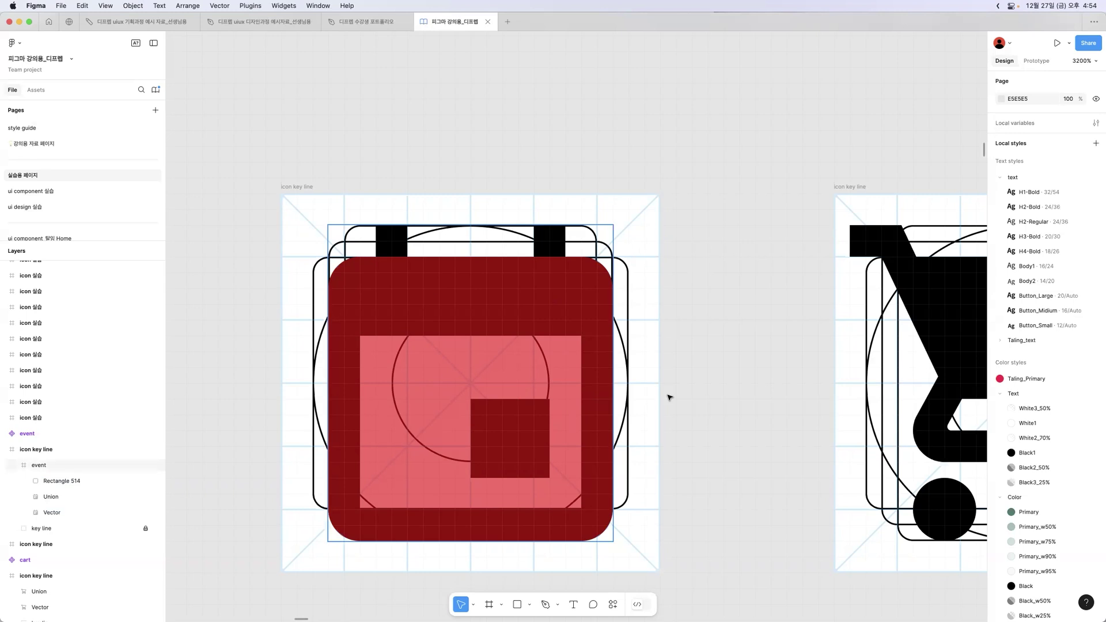
Step: Draw a 14 × 11 rectangle over the calendar icon's inner window and subtract it from the red body
{"action": "key", "text": "r"}
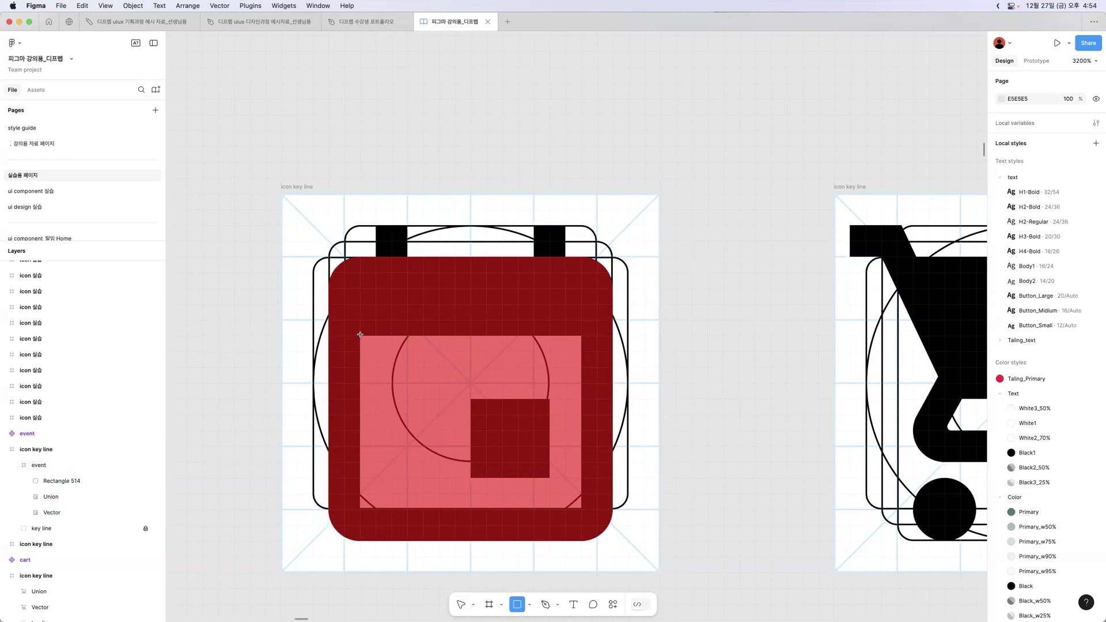
{"action": "mouse_move", "coordinate": [374, 349]}
{"action": "left_mouse_down"}
{"action": "mouse_move", "coordinate": [550, 494]}
{"action": "mouse_move", "coordinate": [582, 497]}
{"action": "left_mouse_up"}
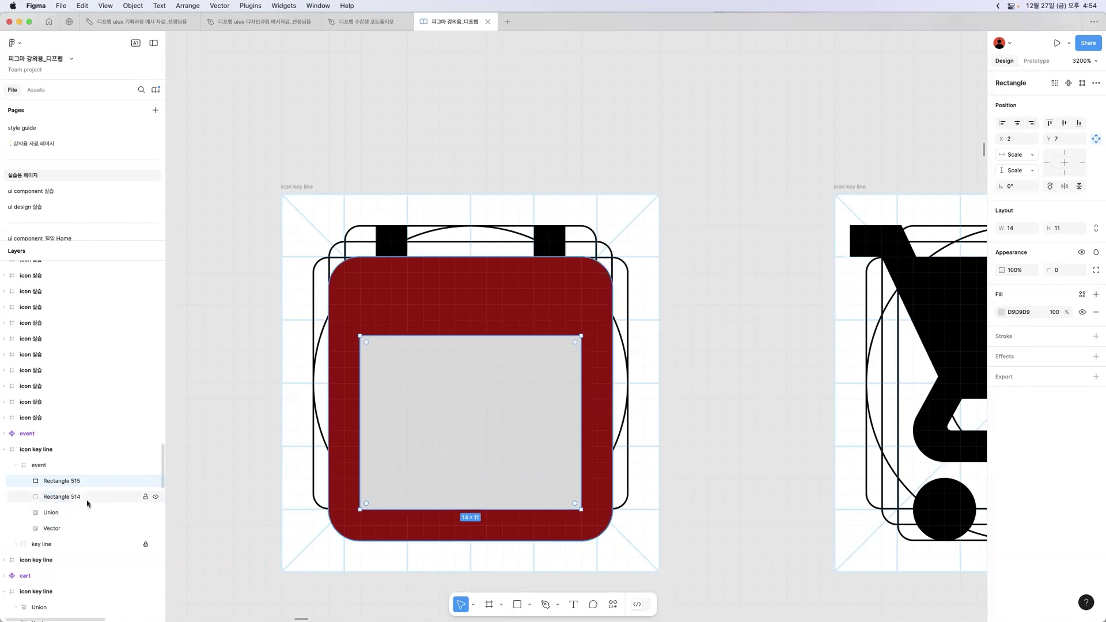
{"action": "left_click", "coordinate": [42, 503]}
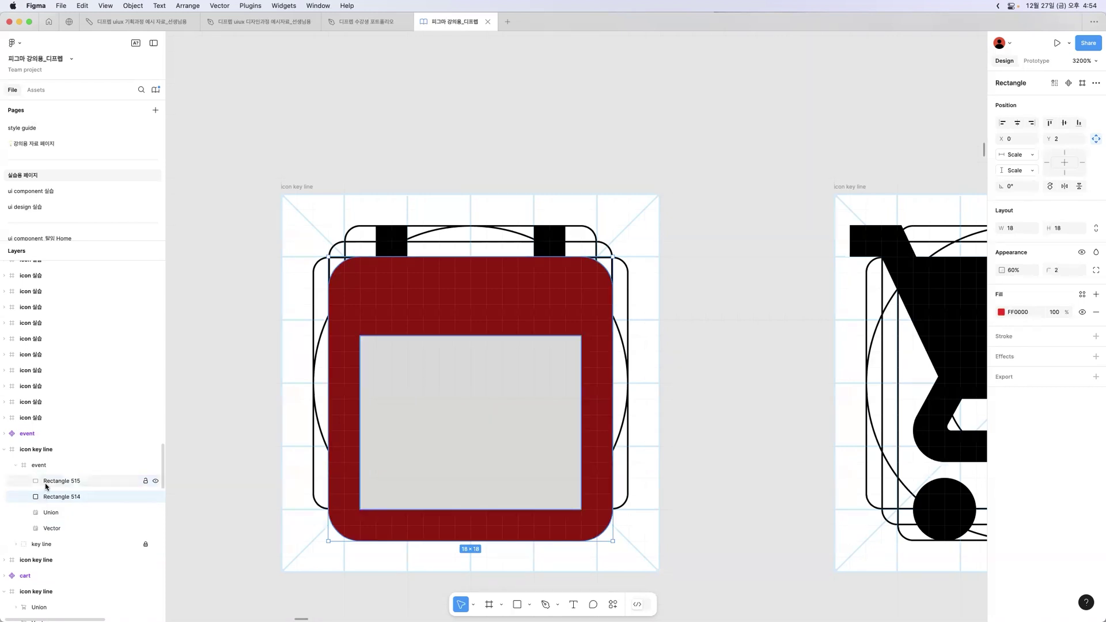
{"action": "left_click", "coordinate": [46, 486]}
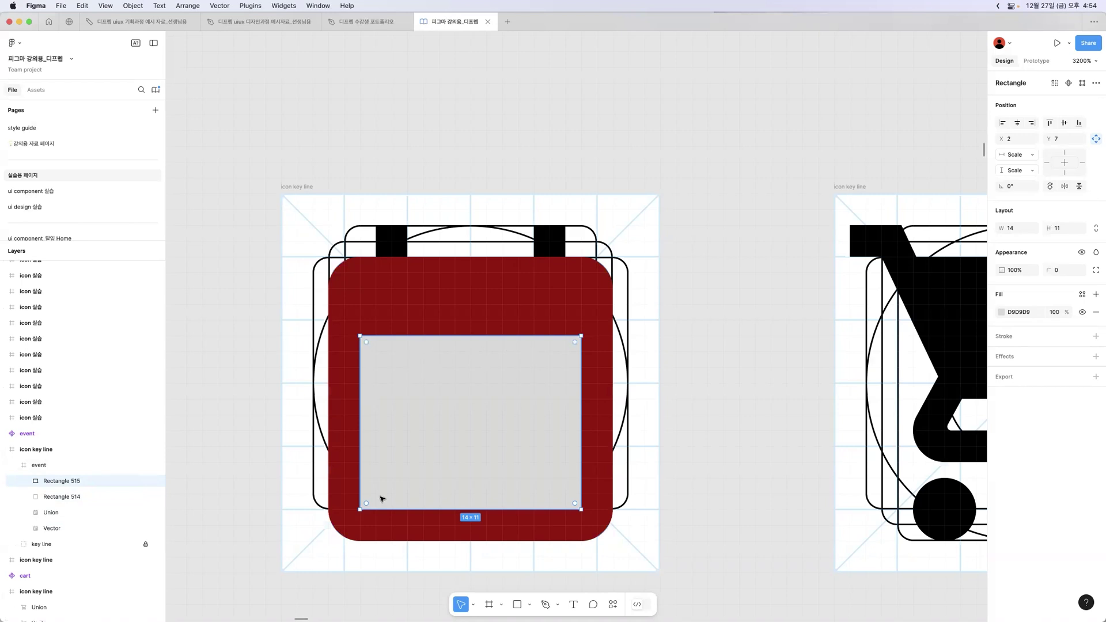
{"action": "left_click", "coordinate": [65, 496], "text": "shift"}
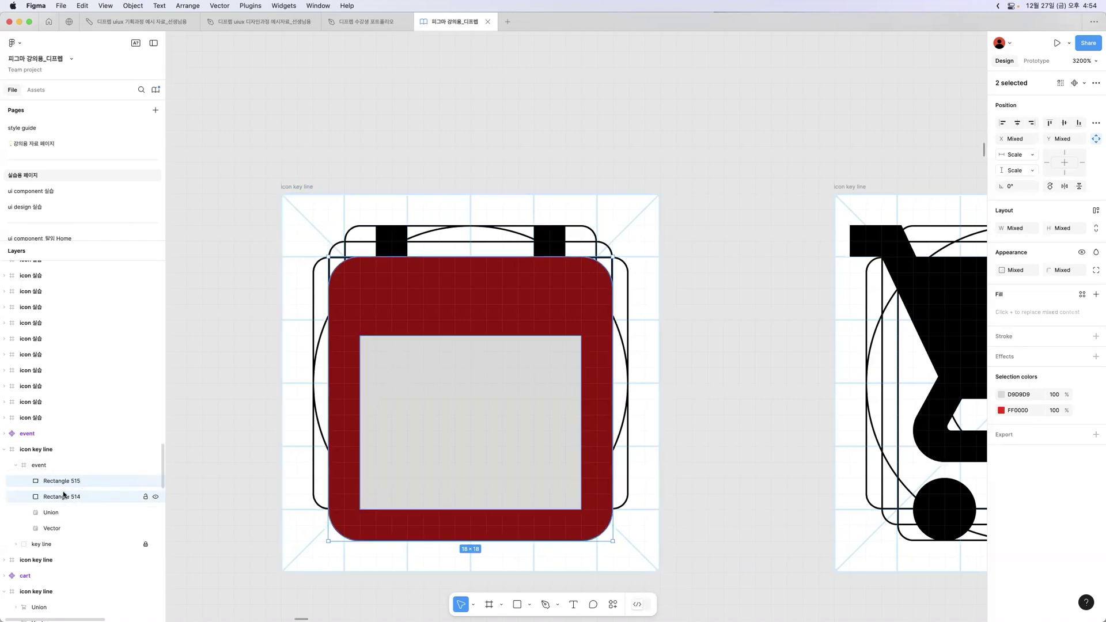
{"action": "left_click", "coordinate": [1094, 83]}
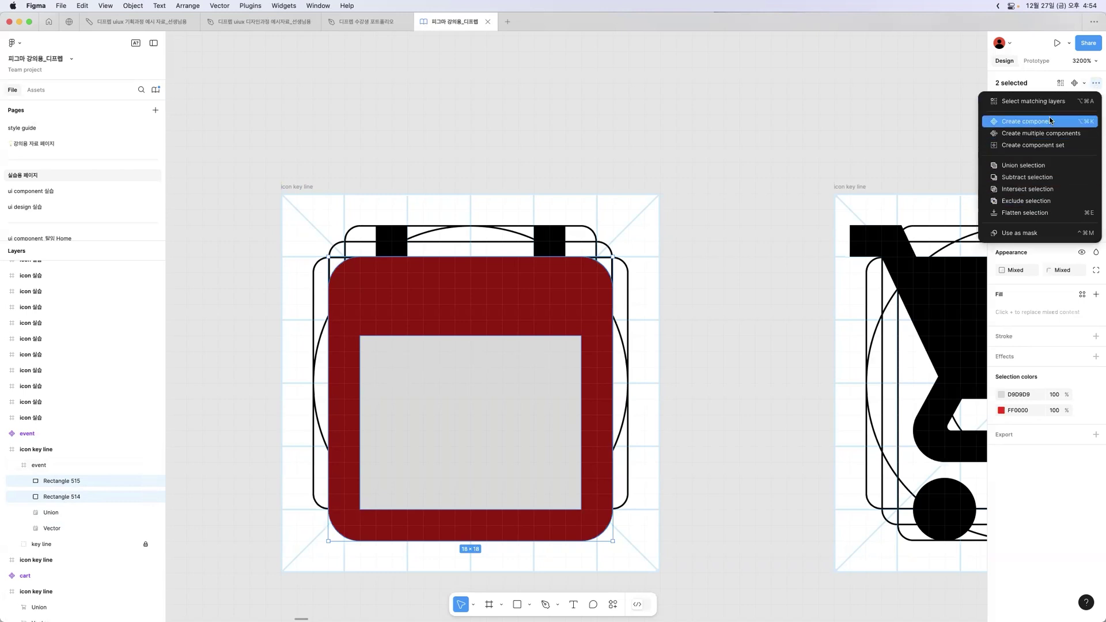
{"action": "left_click", "coordinate": [1036, 179]}
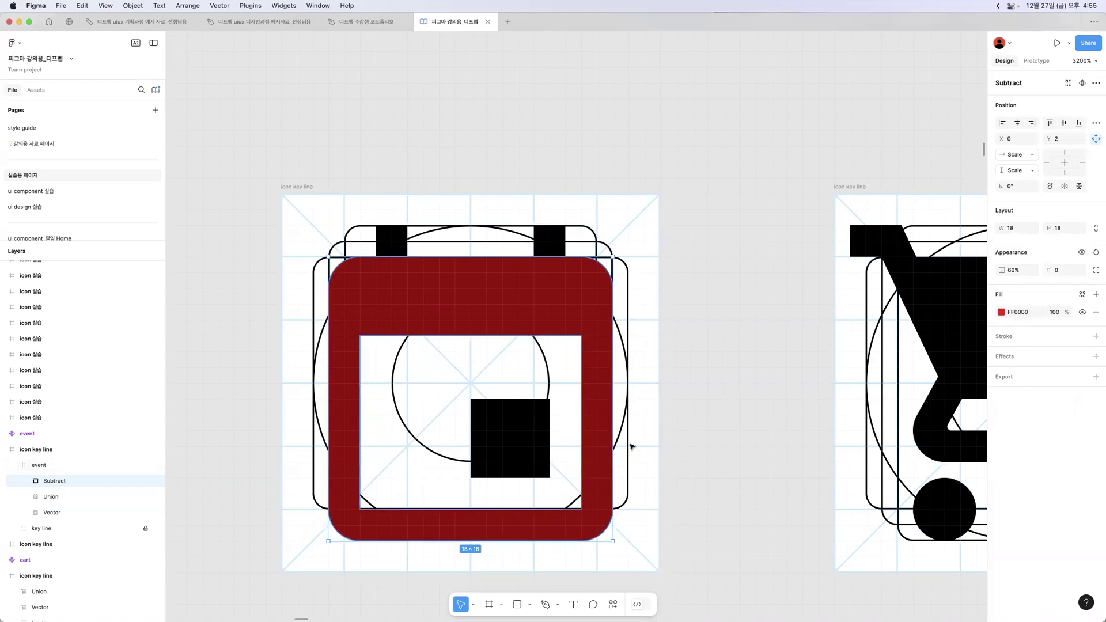
Step: Try the calendar's key line group at 20% opacity and return it to 100%
{"action": "left_click", "coordinate": [81, 527]}
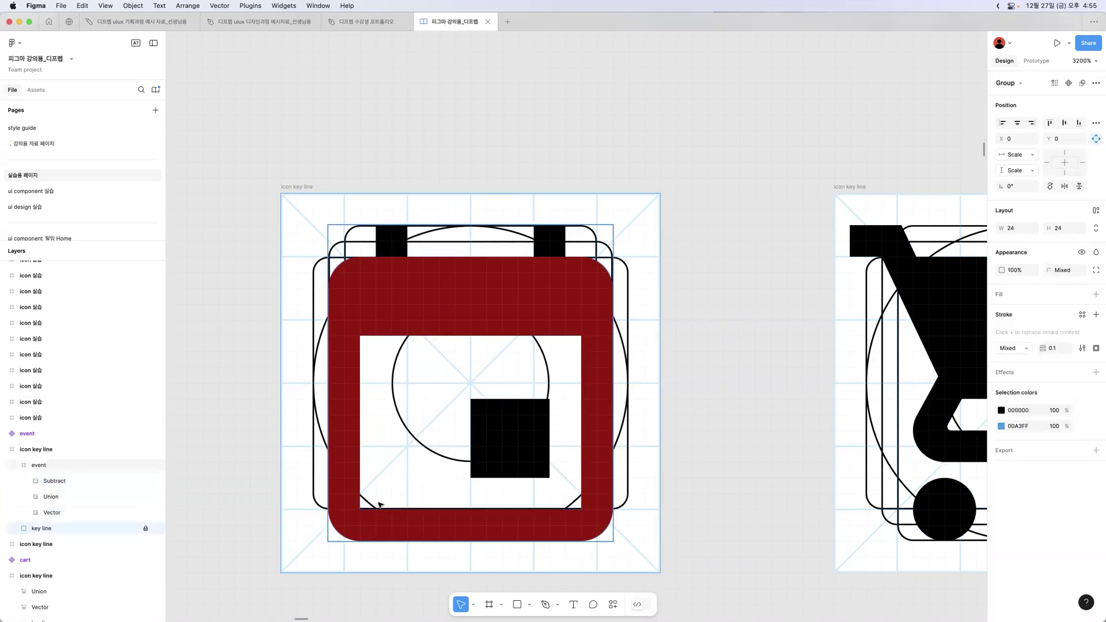
{"action": "key", "text": "2"}
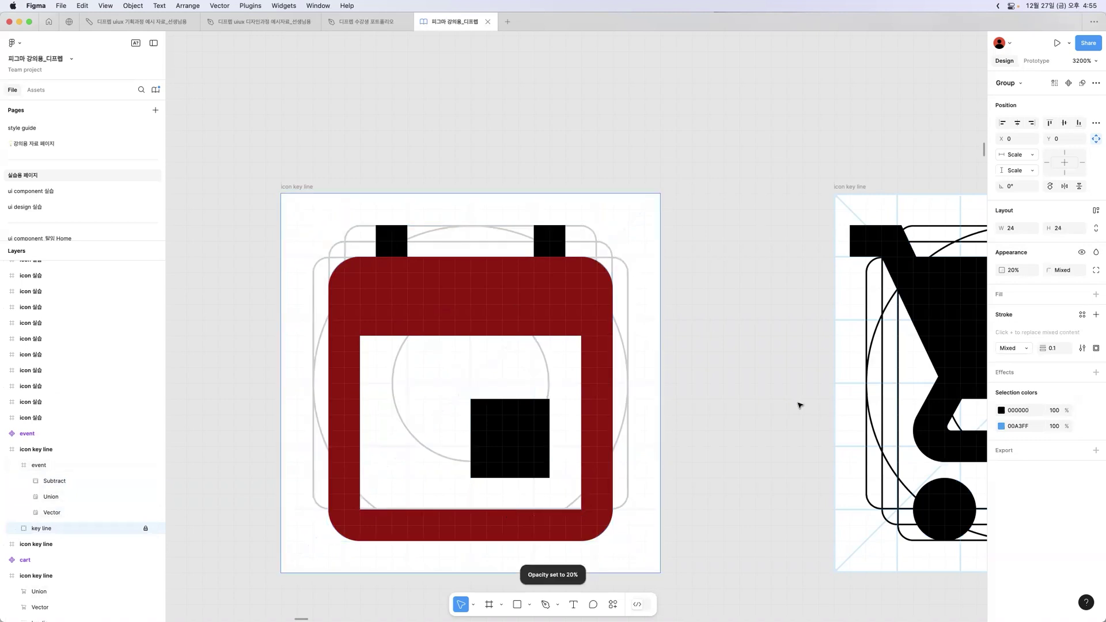
{"action": "key", "text": "0"}
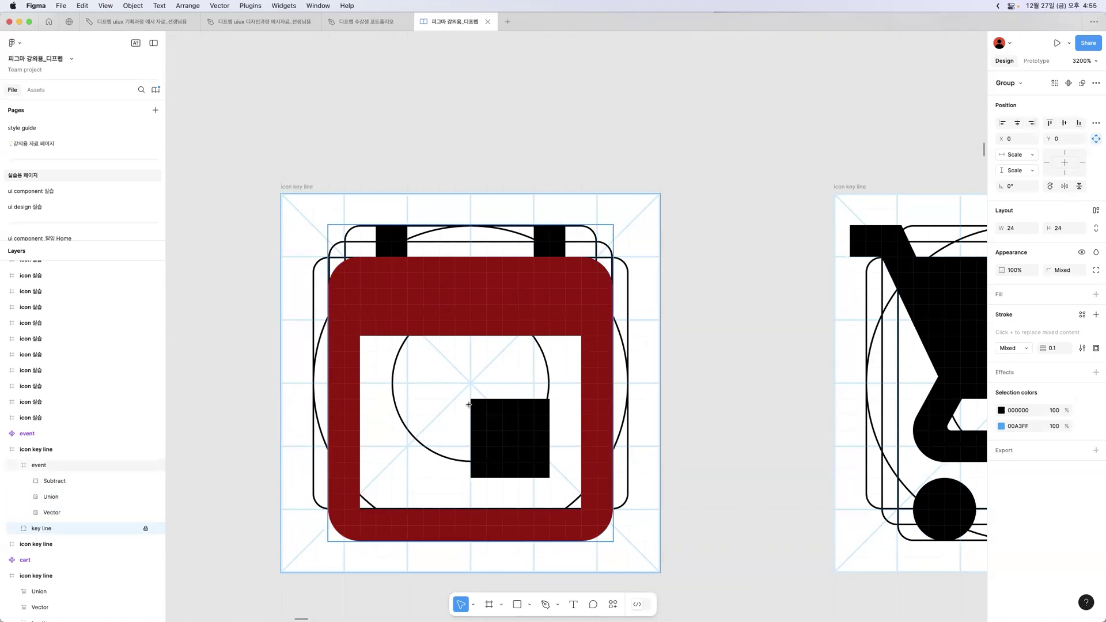
{"action": "key", "text": "r"}
{"action": "left_click_drag", "start_coordinate": [482, 415], "coordinate": [519, 444]}
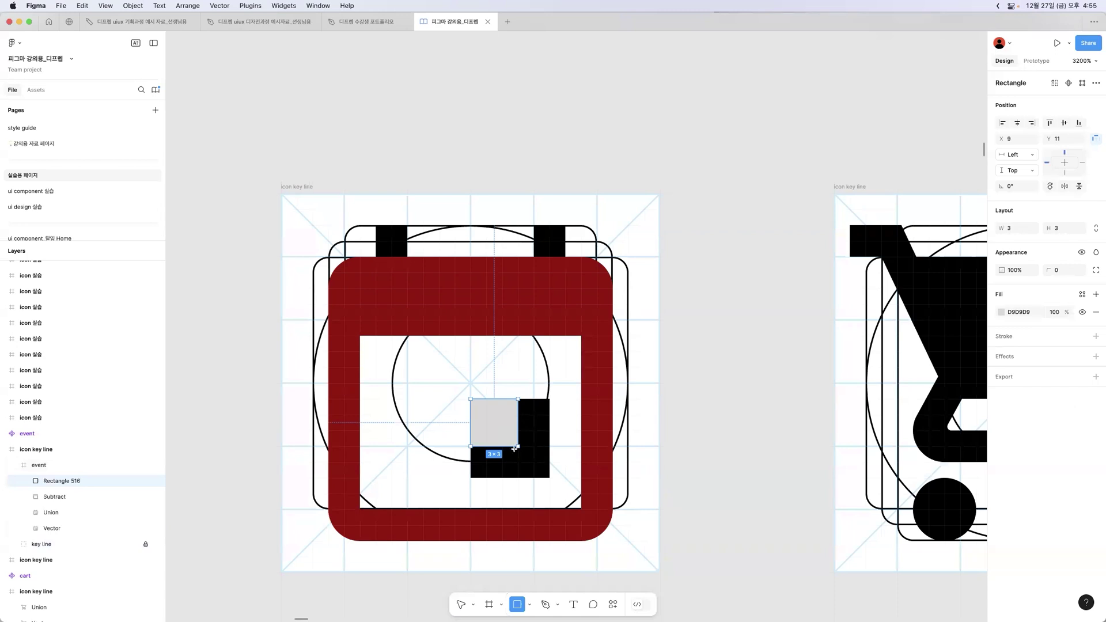
{"action": "key", "text": "super+z"}
{"action": "left_click", "coordinate": [529, 604]}
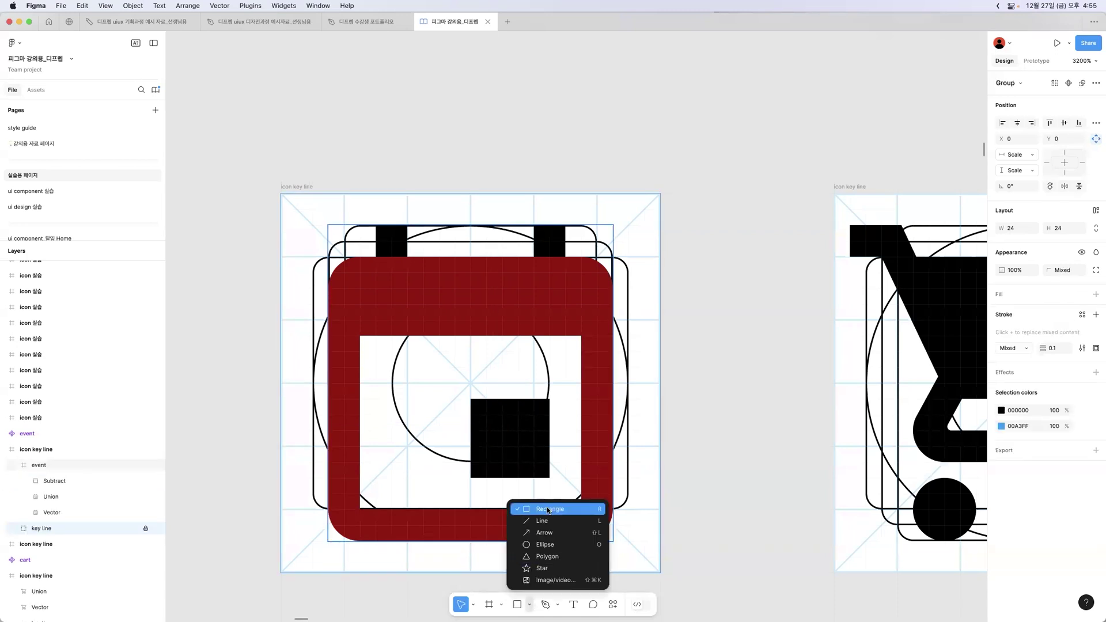
Step: Draw a 5 × 5 rectangle over the calendar's inner date square and a 2 × 2 rectangle over each of its two top tabs
{"action": "key", "text": "r"}
{"action": "left_click_drag", "start_coordinate": [471, 399], "coordinate": [545, 473]}
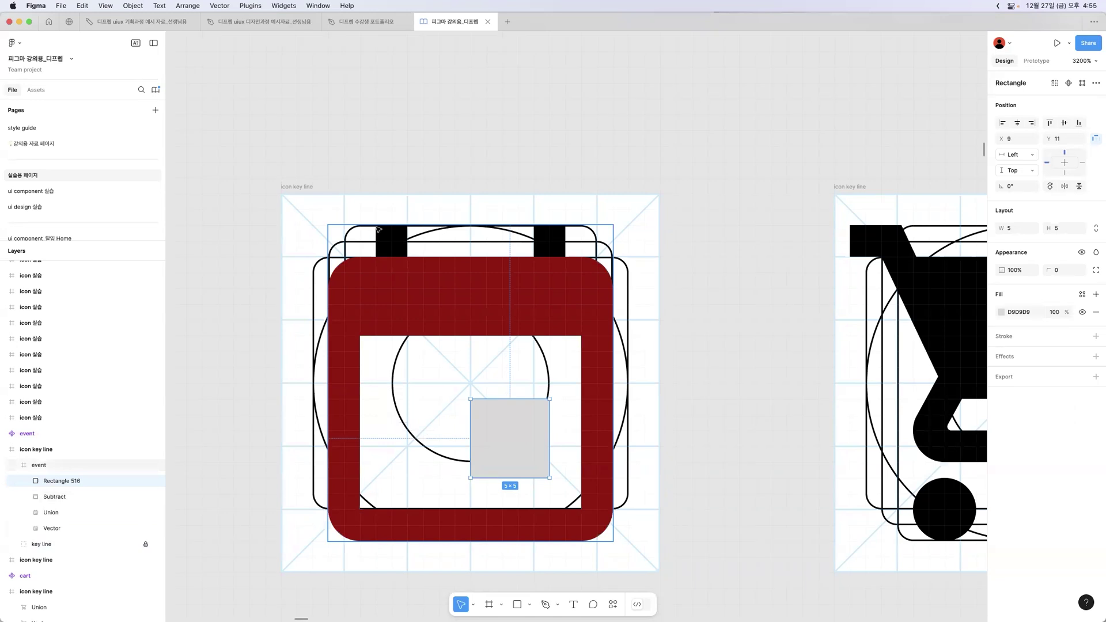
{"action": "key", "text": "r"}
{"action": "left_click_drag", "start_coordinate": [376, 225], "coordinate": [407, 257]}
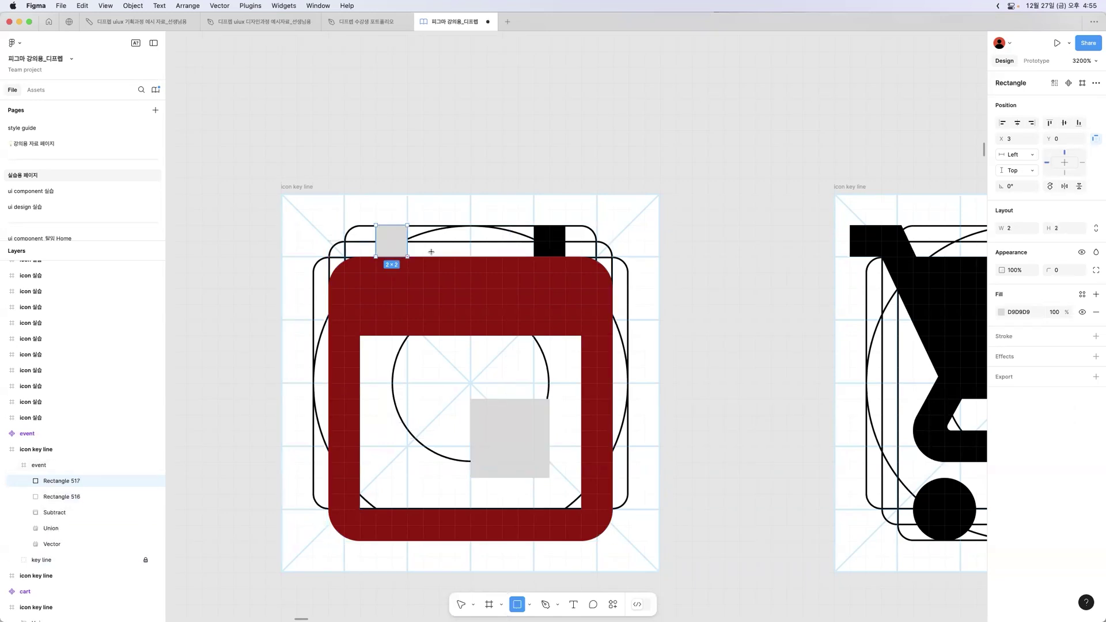
{"action": "left_click_drag", "start_coordinate": [552, 243], "coordinate": [565, 257]}
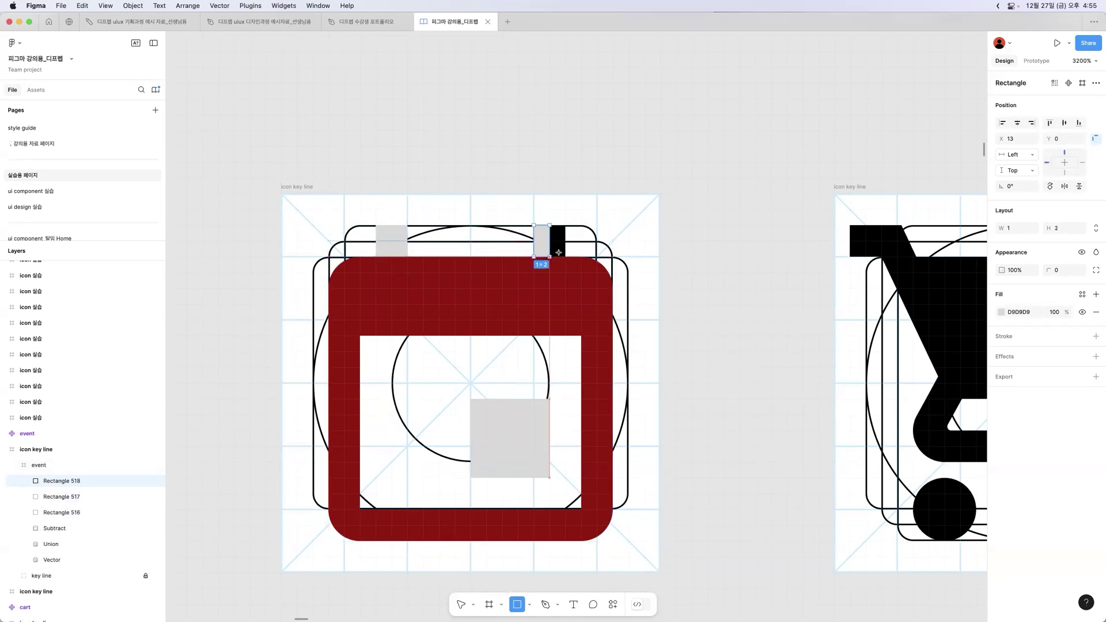
{"action": "left_click", "coordinate": [712, 254]}
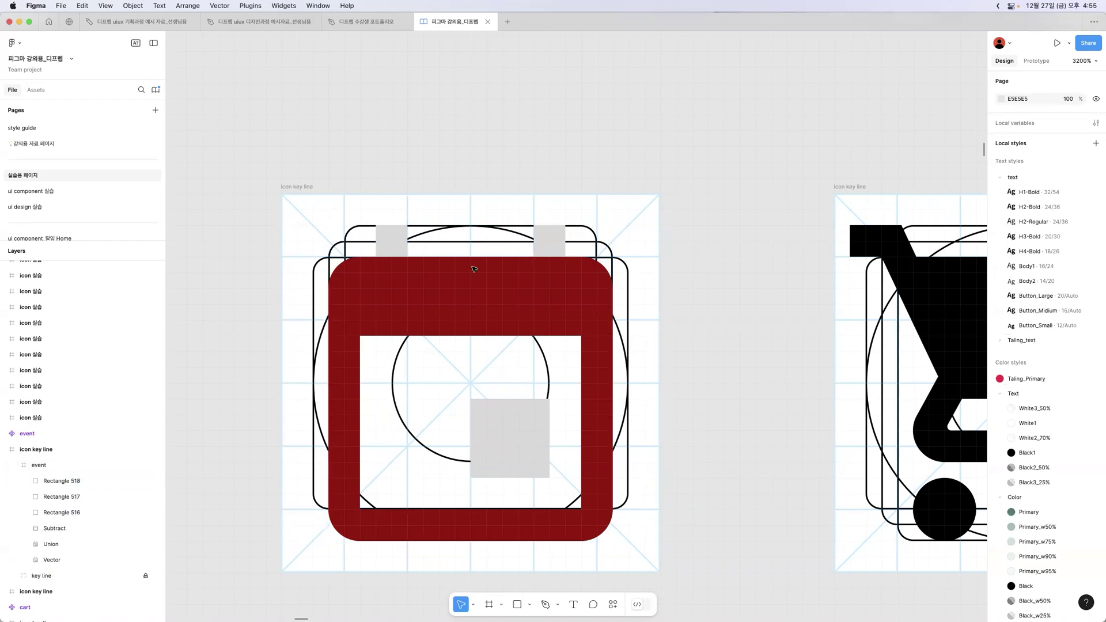
Step: Paste properties to give both tab rectangles, the date square and the subtracted body a 000000 fill, with the body at 100% opacity
{"action": "double_click", "coordinate": [549, 245]}
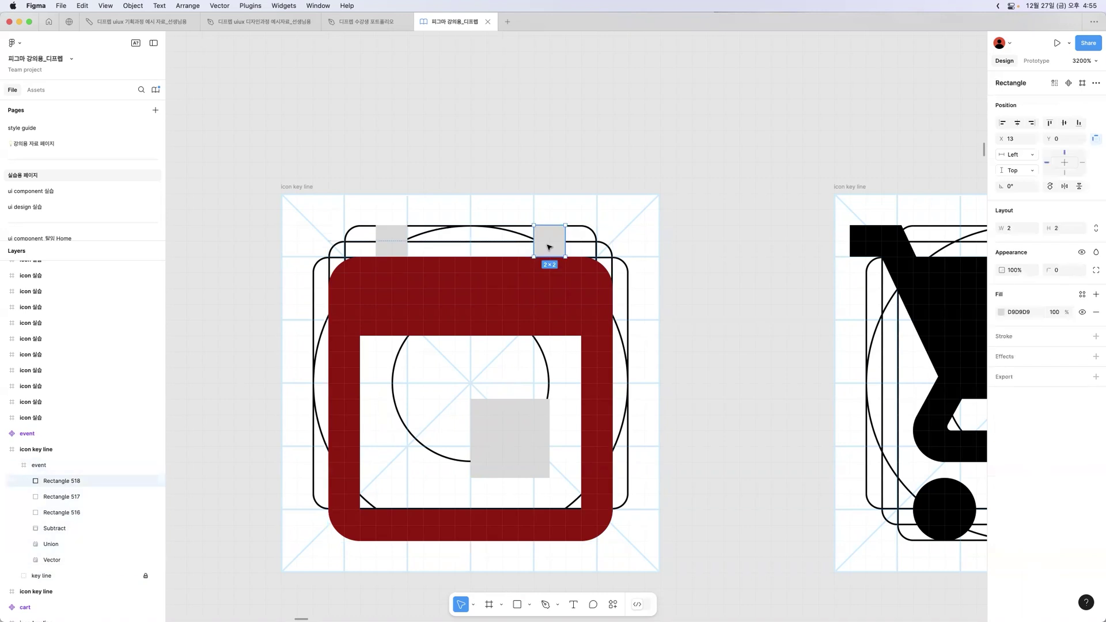
{"action": "key", "text": "super+alt+v"}
{"action": "key", "text": "Tab"}
{"action": "key", "text": "super+alt+v"}
{"action": "key", "text": "Tab"}
{"action": "key", "text": "Tab"}
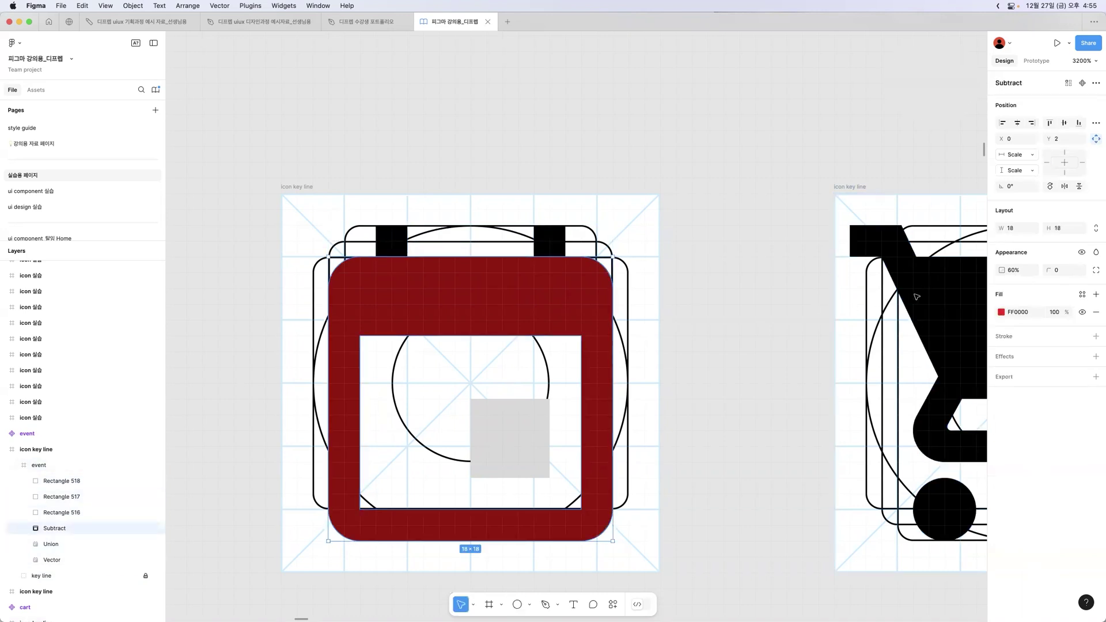
{"action": "key", "text": "super+alt+v"}
{"action": "key", "text": "0"}
{"action": "key", "text": "shift+Tab"}
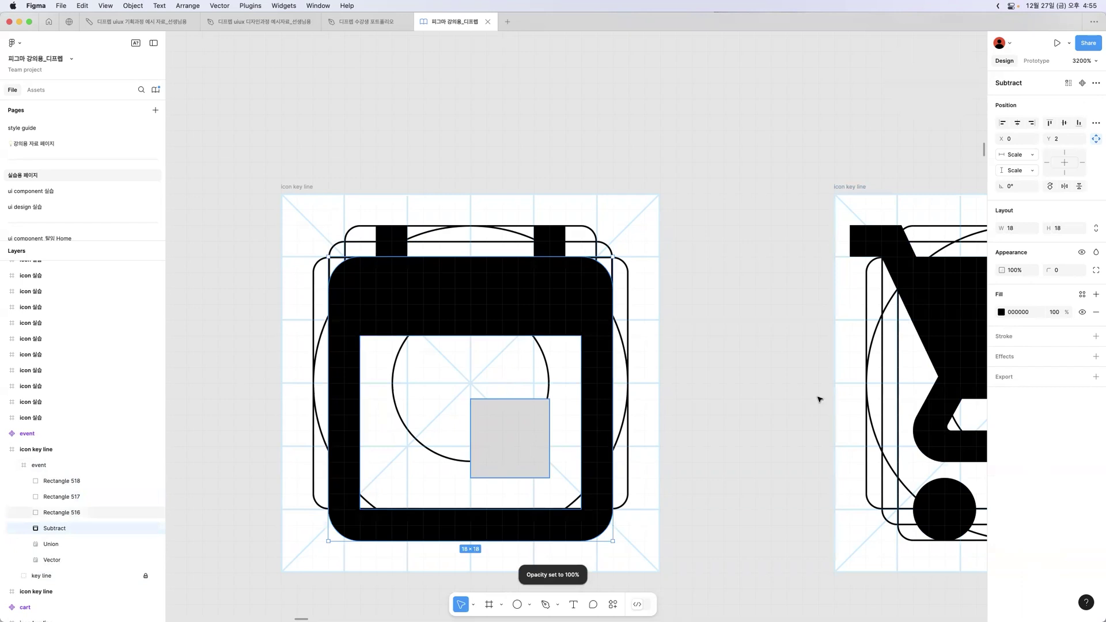
{"action": "key", "text": "super+alt+v"}
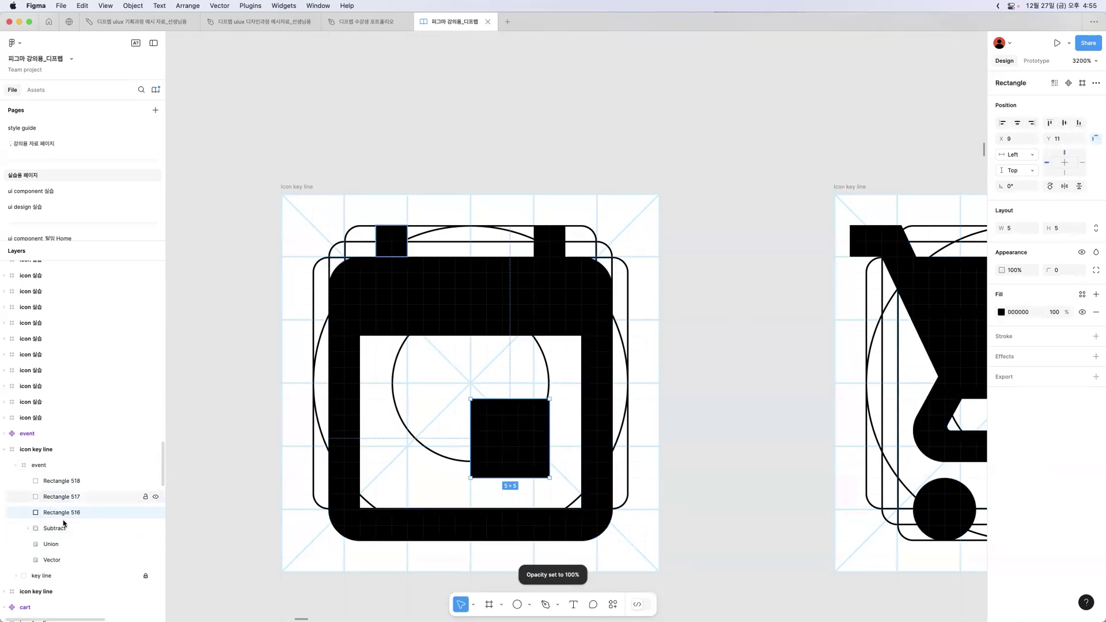
Step: Combine the three small rectangles and the subtracted calendar body into one shape with Union selection
{"action": "left_click", "coordinate": [69, 480], "text": "shift"}
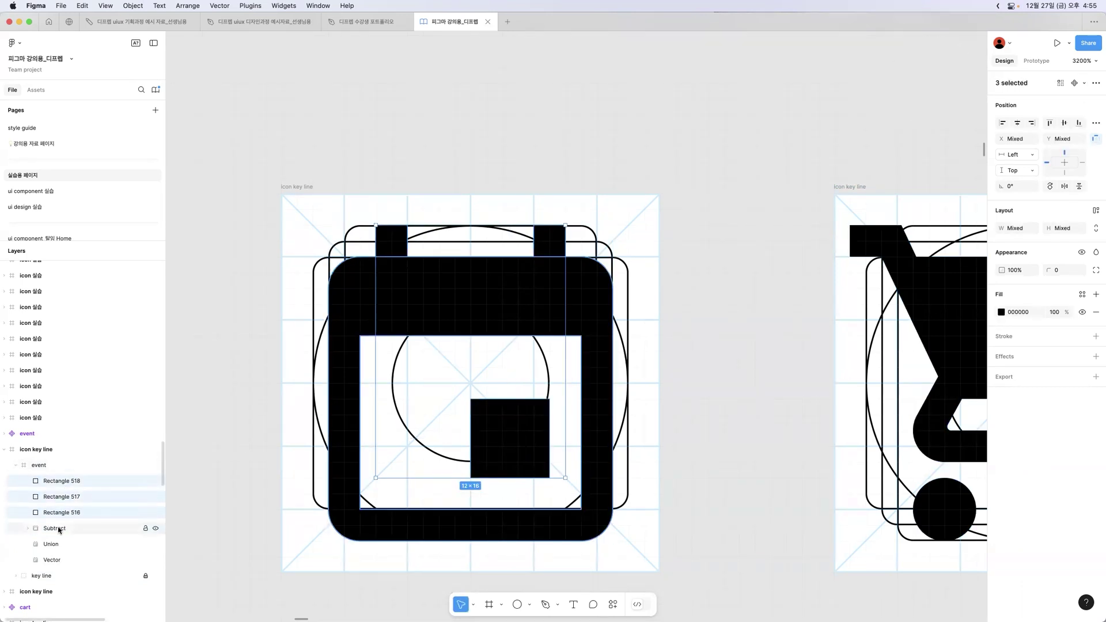
{"action": "left_click", "coordinate": [58, 529], "text": "shift"}
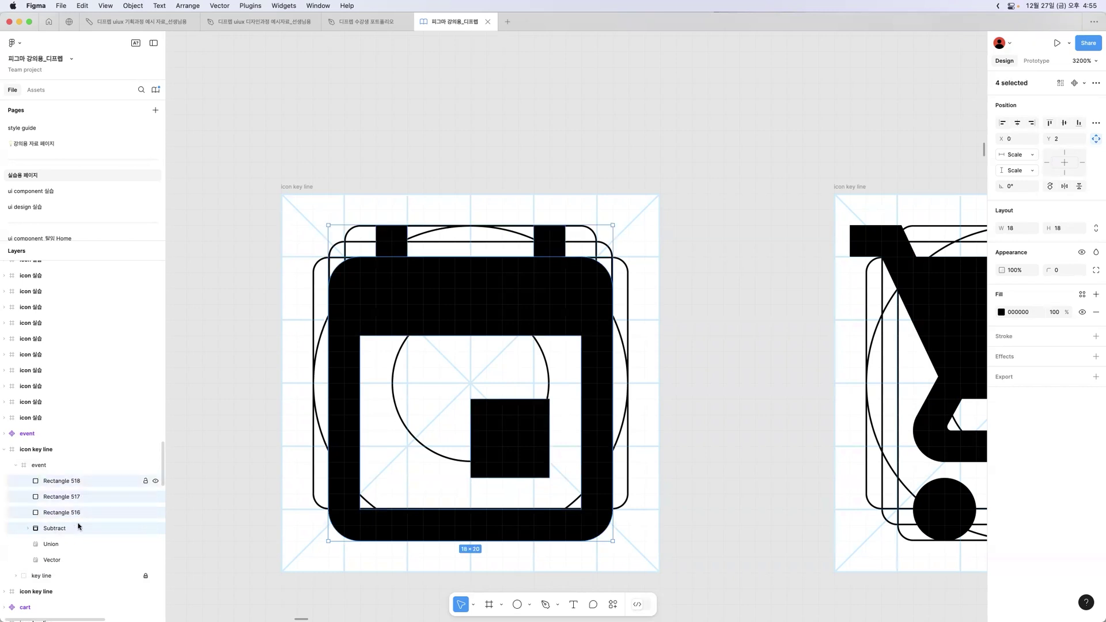
{"action": "left_click", "coordinate": [1097, 84]}
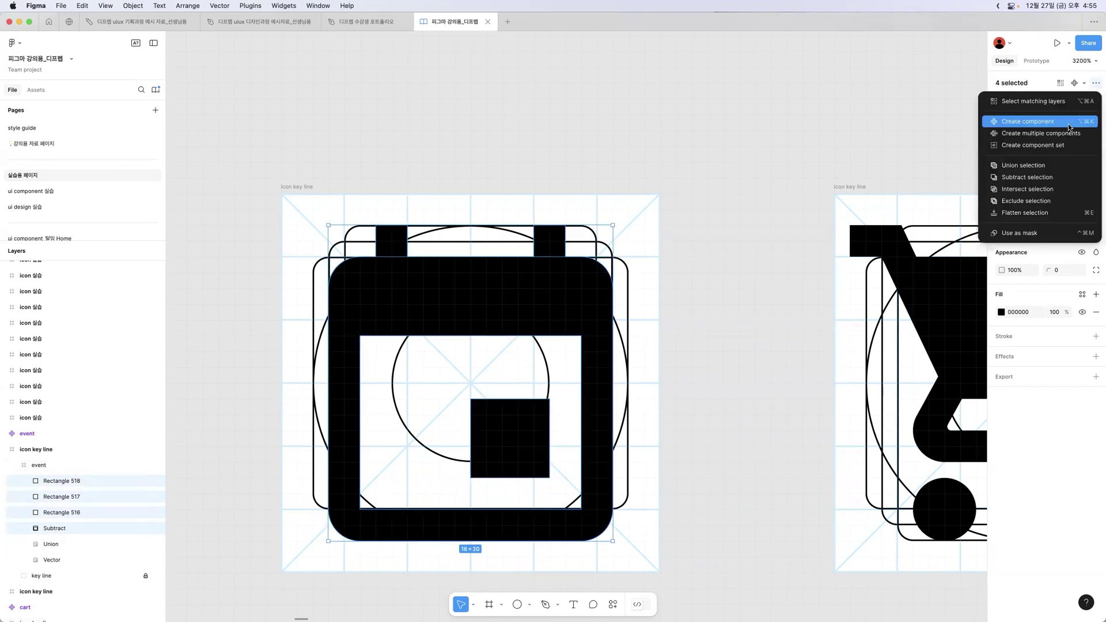
{"action": "left_click", "coordinate": [1053, 165]}
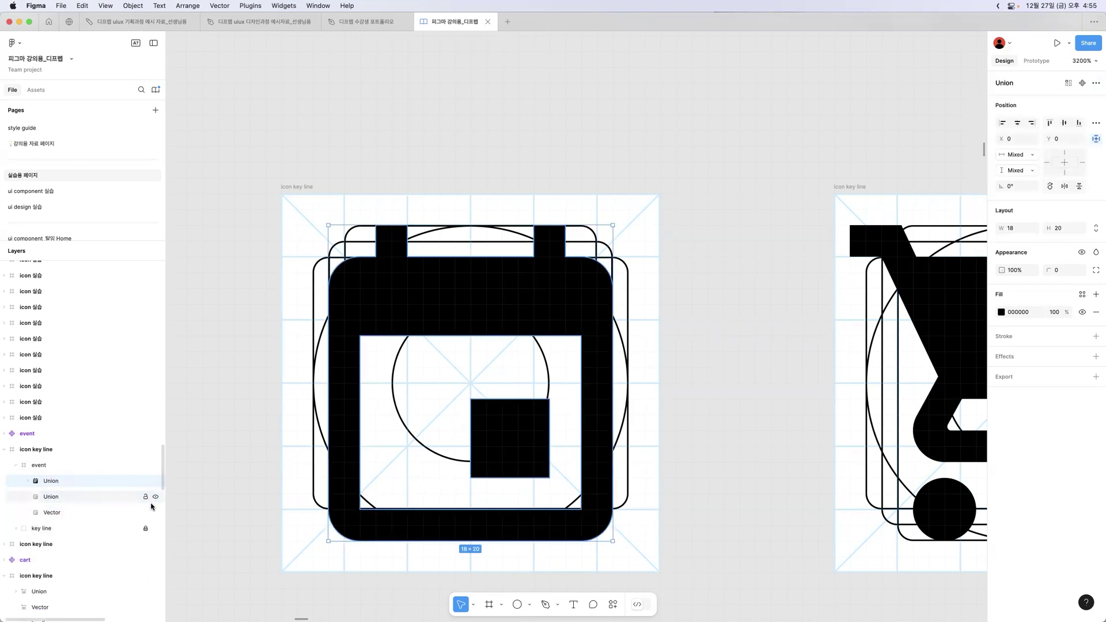
Step: Hide the original Union and Vector layers in the event frame, keeping the newly built union shown
{"action": "left_click", "coordinate": [155, 499]}
{"action": "left_click", "coordinate": [154, 512]}
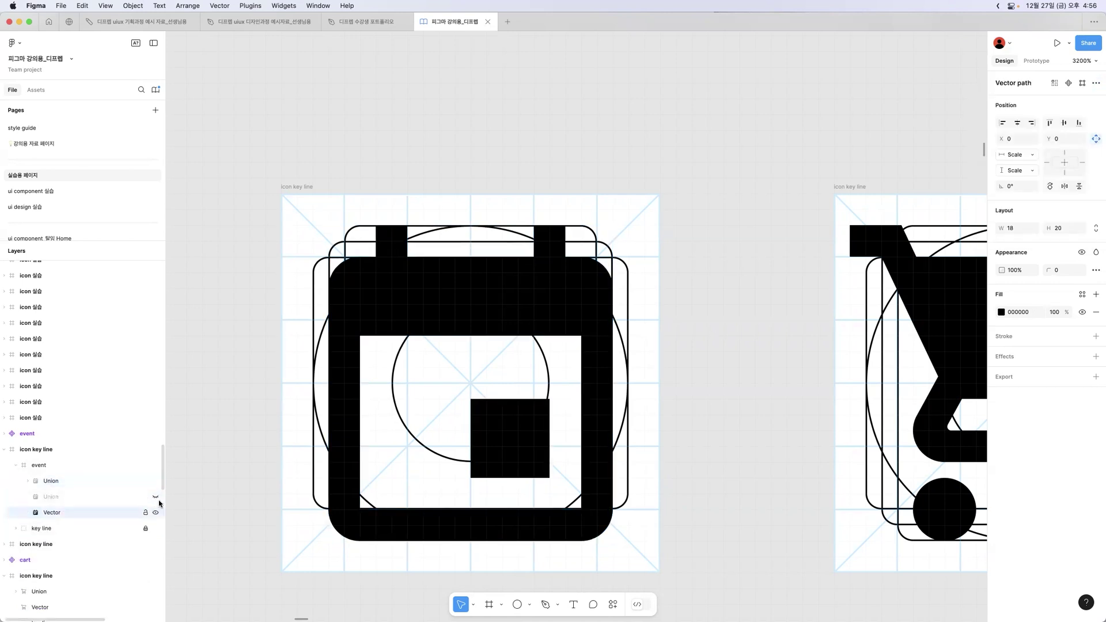
{"action": "left_click", "coordinate": [158, 515]}
{"action": "left_click", "coordinate": [375, 277]}
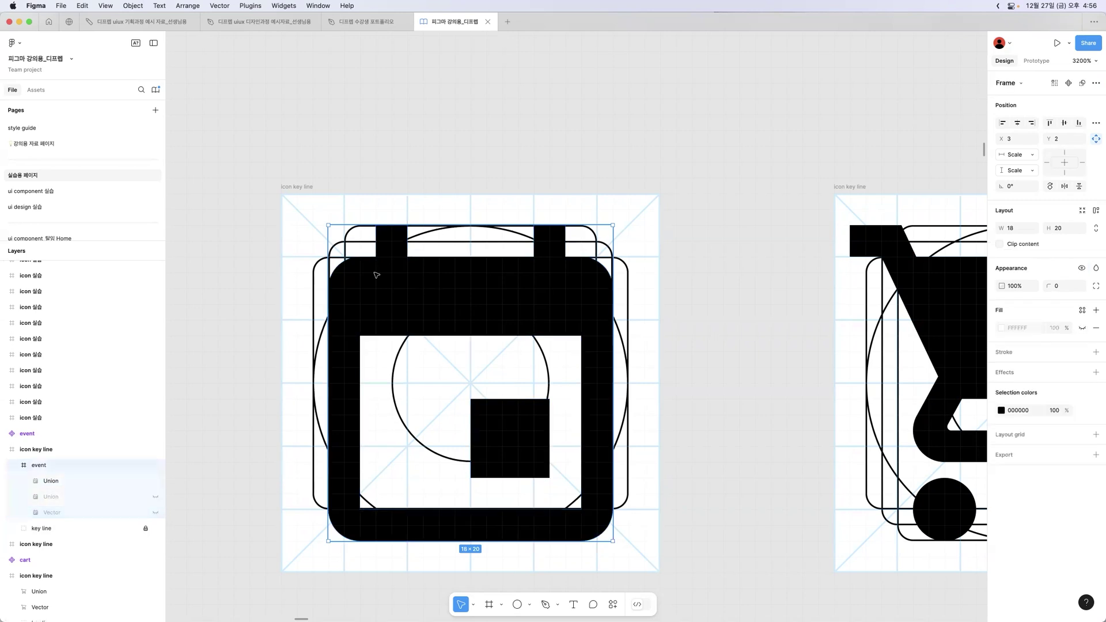
{"action": "key", "text": "shift+Left"}
{"action": "key", "text": "Up"}
{"action": "key", "text": "Up"}
{"action": "key", "text": "Up"}
{"action": "key", "text": "Up"}
{"action": "left_click_drag", "start_coordinate": [368, 176], "coordinate": [468, 433]}
{"action": "scroll", "coordinate": [576, 403], "scroll_direction": "down", "scroll_amount": 3}
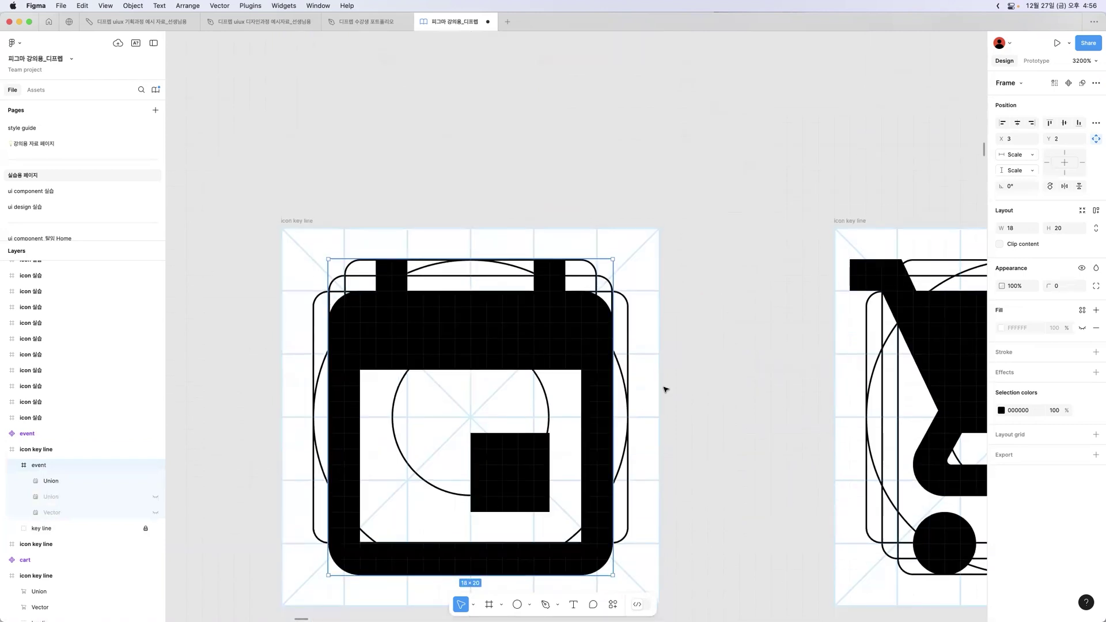
{"action": "left_click", "coordinate": [741, 380]}
{"action": "scroll", "coordinate": [724, 205], "scroll_direction": "down", "scroll_amount": 3}
{"action": "scroll", "coordinate": [724, 205], "scroll_direction": "right", "scroll_amount": 3}
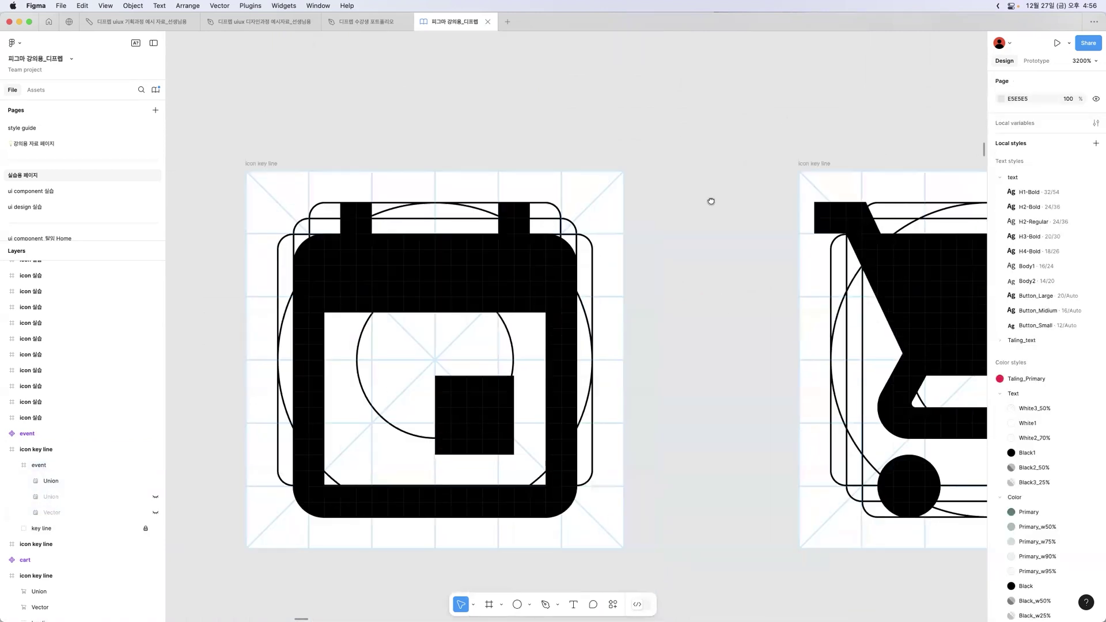
Step: Try tracing the cart icon's basket with an 18 × 9 rectangle and its lower bar with another rectangle, and delete both
{"action": "left_click_drag", "start_coordinate": [701, 200], "coordinate": [313, 198]}
{"action": "scroll", "coordinate": [315, 202], "scroll_direction": "right", "scroll_amount": 3}
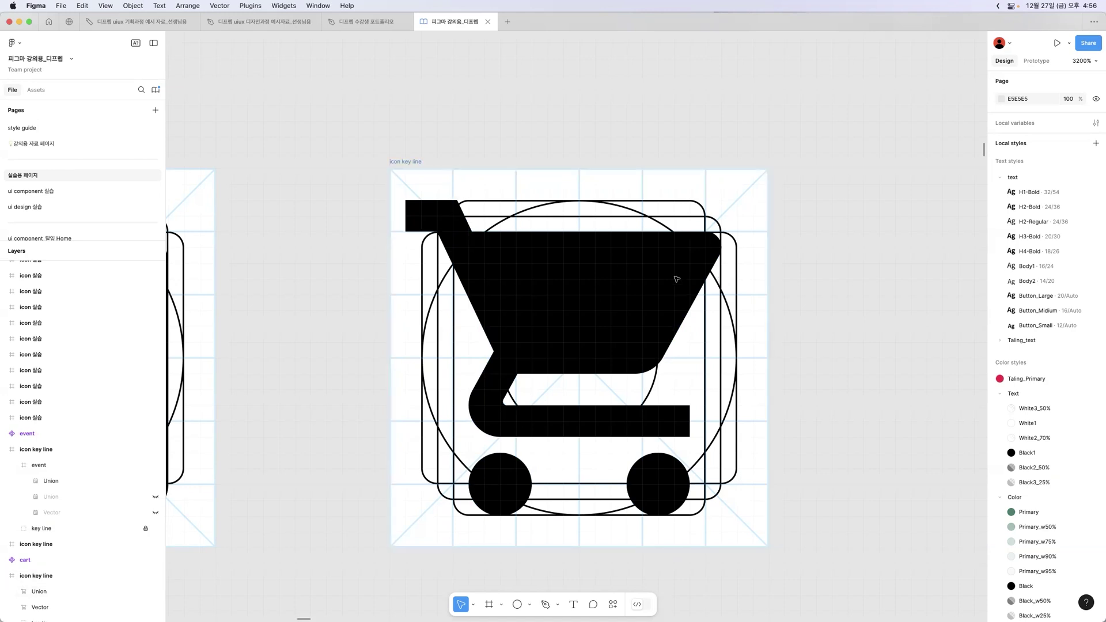
{"action": "key", "text": "r"}
{"action": "left_click_drag", "start_coordinate": [433, 230], "coordinate": [721, 378]}
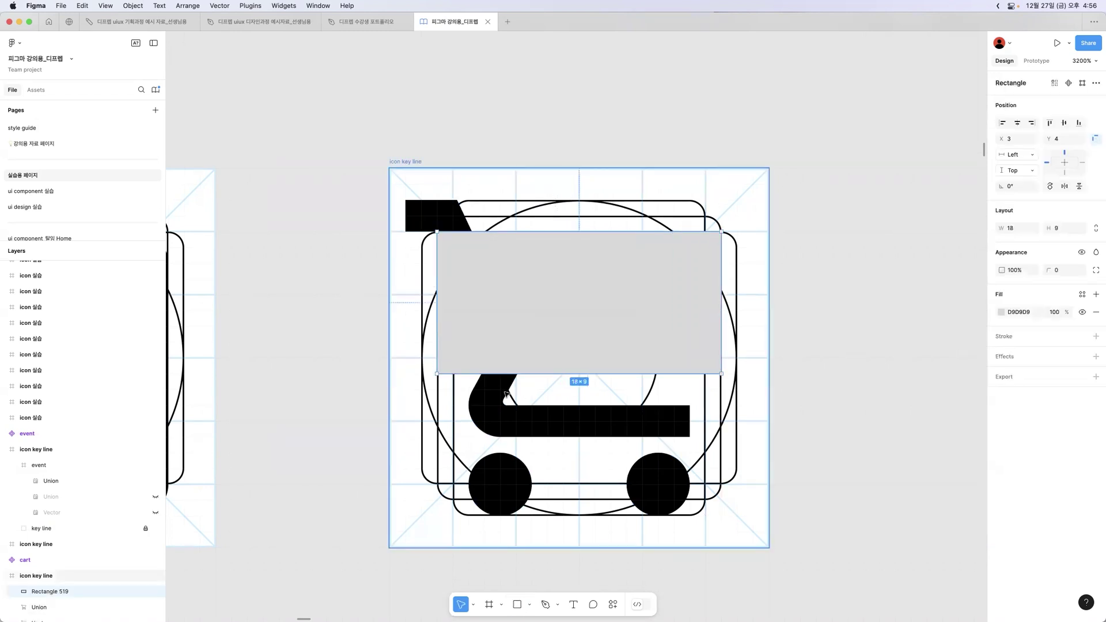
{"action": "key", "text": "BackSpace"}
{"action": "key", "text": "r"}
{"action": "mouse_move", "coordinate": [685, 414]}
{"action": "left_mouse_down"}
{"action": "mouse_move", "coordinate": [721, 420]}
{"action": "mouse_move", "coordinate": [704, 424]}
{"action": "left_mouse_up"}
{"action": "key", "text": "Delete"}
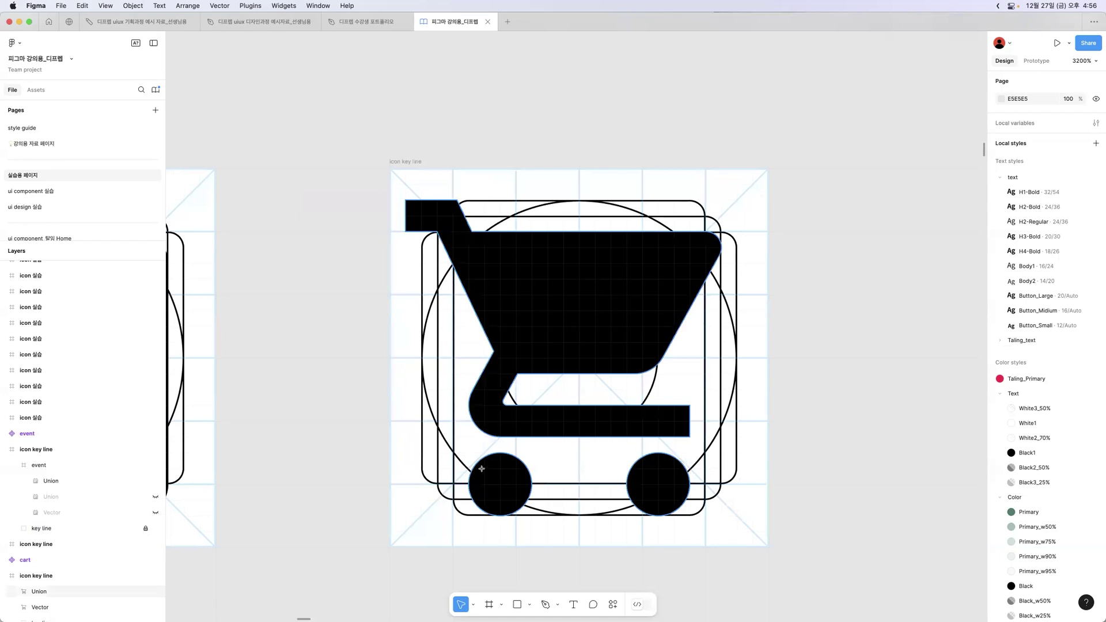
Step: Try tracing the cart icon's left wheel with a 4 × 4 ellipse and its handle with a rectangle
{"action": "key", "text": "o"}
{"action": "left_click_drag", "start_coordinate": [468, 453], "coordinate": [524, 514]}
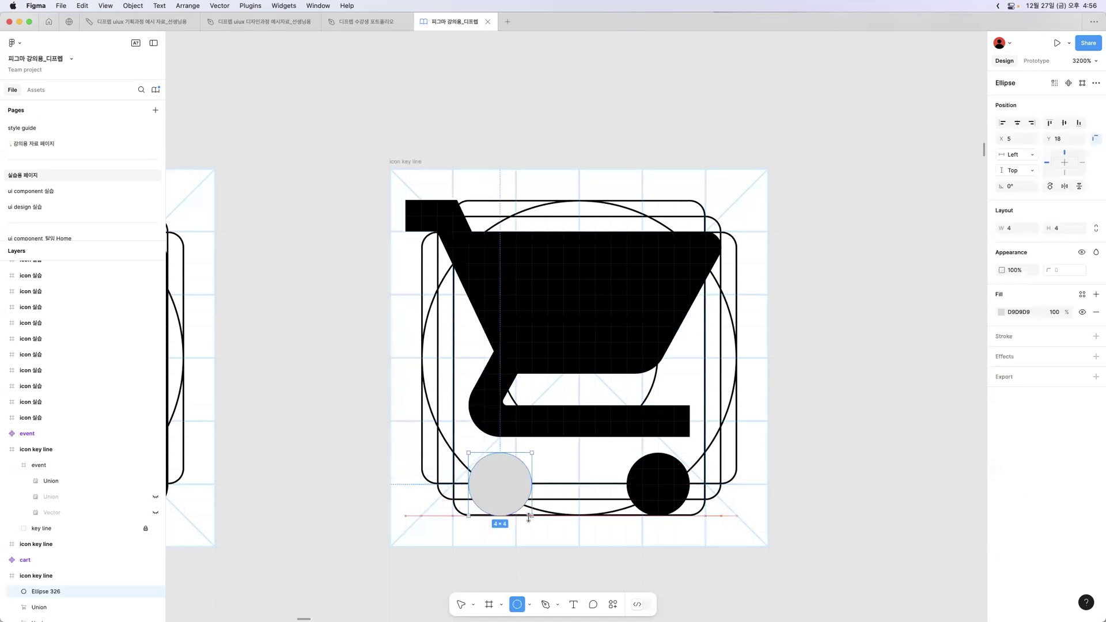
{"action": "key", "text": "Delete"}
{"action": "key", "text": "r"}
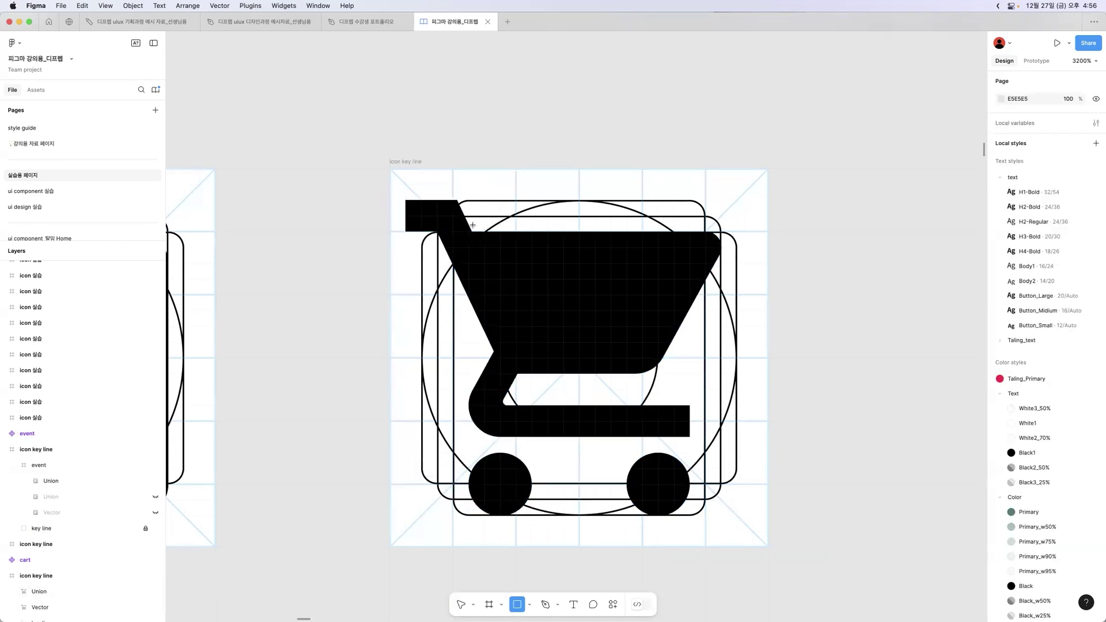
{"action": "left_click_drag", "start_coordinate": [406, 200], "coordinate": [468, 232]}
{"action": "left_click", "coordinate": [545, 240], "text": "shift"}
{"action": "key", "text": "alt+shift+u"}
{"action": "key", "text": "Escape"}
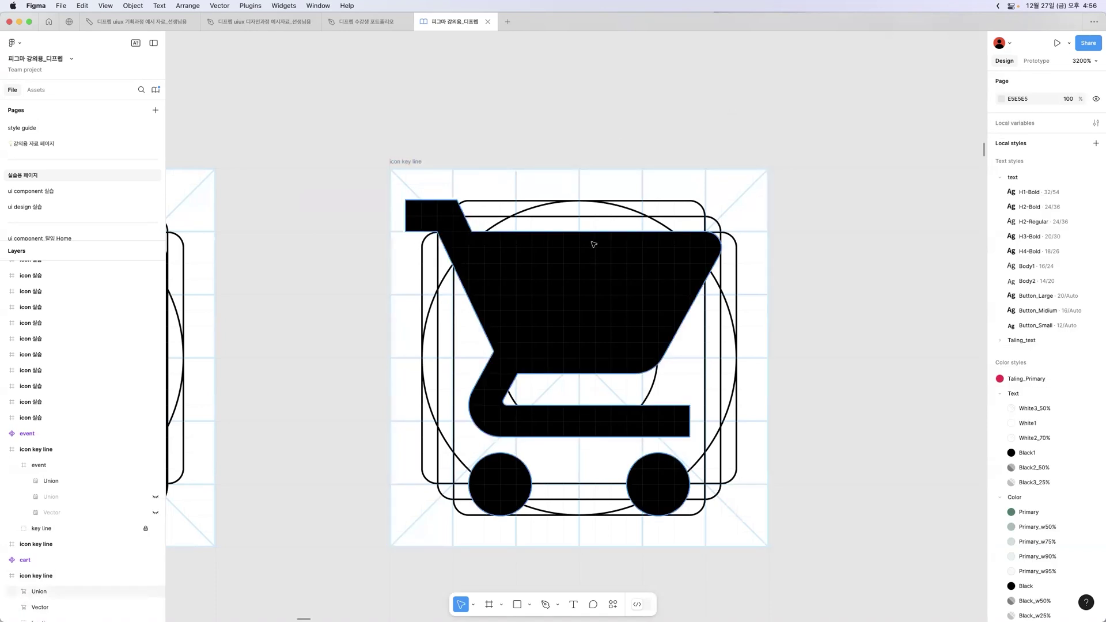
Step: Draw an 18 × 9 rectangle over the cart icon's basket
{"action": "key", "text": "r"}
{"action": "mouse_move", "coordinate": [439, 233]}
{"action": "left_mouse_down"}
{"action": "mouse_move", "coordinate": [447, 247]}
{"action": "mouse_move", "coordinate": [696, 339]}
{"action": "mouse_move", "coordinate": [717, 372]}
{"action": "left_mouse_up"}
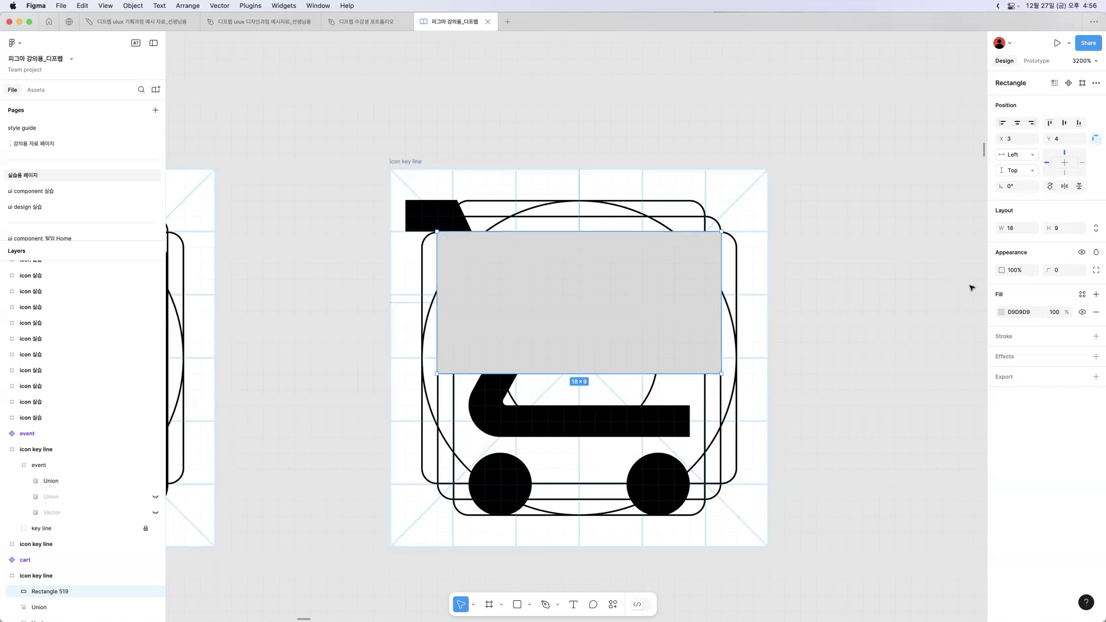
Step: Fill the basket rectangle with FF0000 and set its opacity to 60%
{"action": "left_click", "coordinate": [1002, 312]}
{"action": "left_click", "coordinate": [941, 377]}
{"action": "left_click_drag", "start_coordinate": [972, 354], "coordinate": [987, 344]}
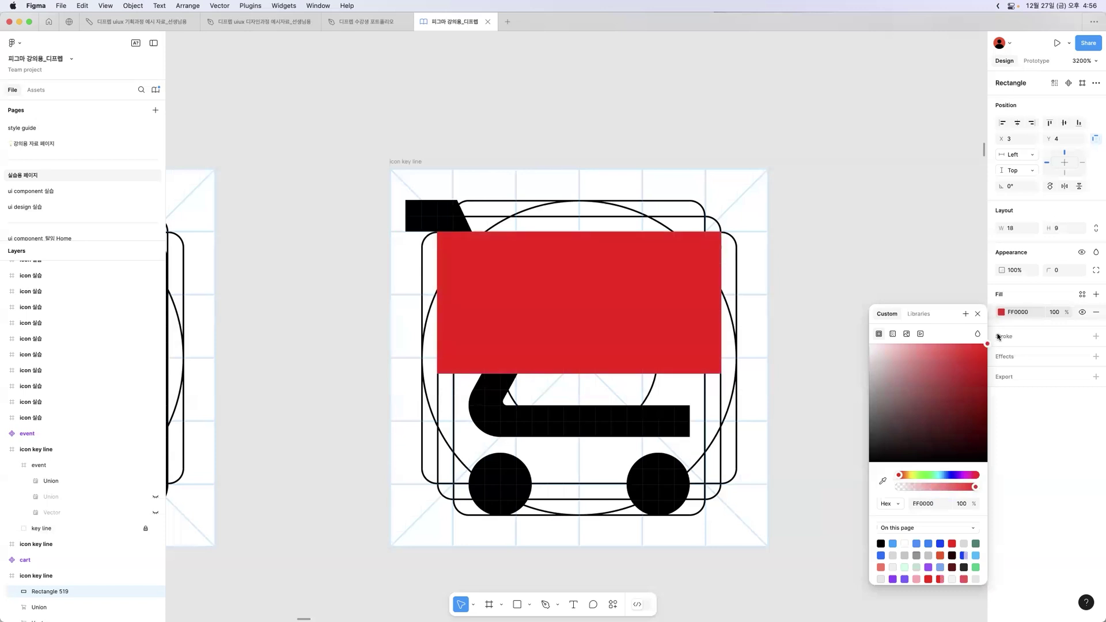
{"action": "key", "text": "3"}
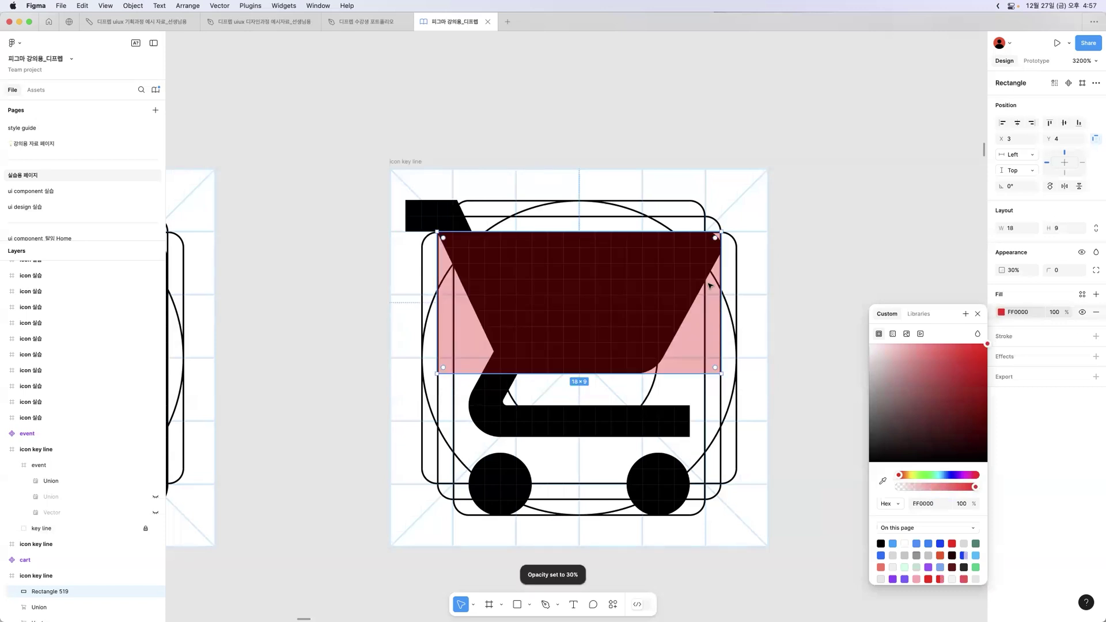
{"action": "key", "text": "6"}
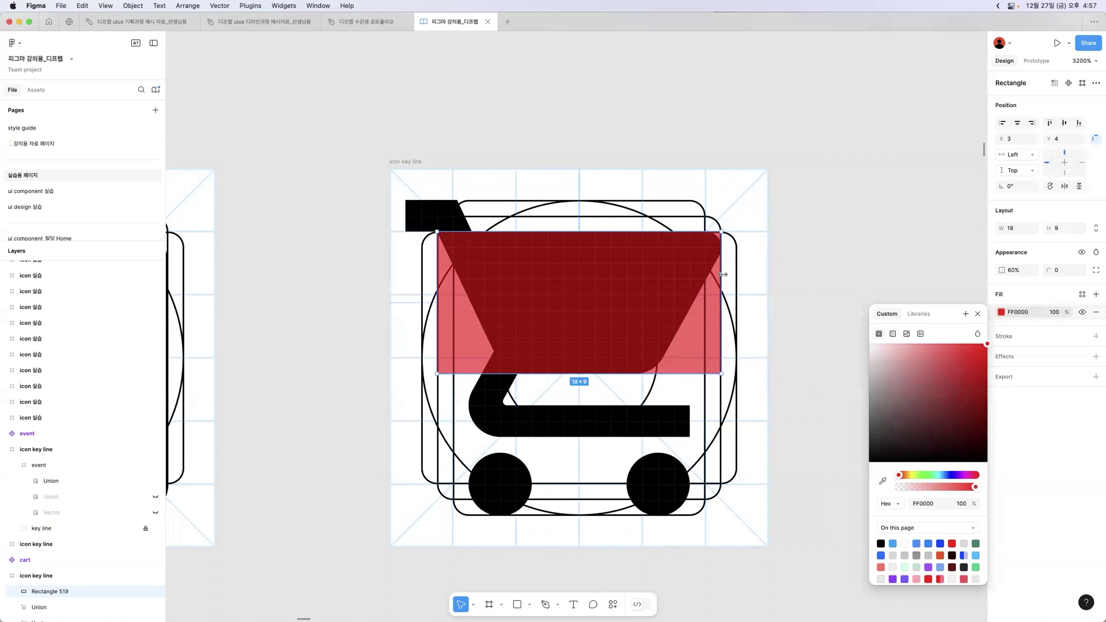
{"action": "left_click", "coordinate": [780, 274]}
{"action": "scroll", "coordinate": [720, 314], "scroll_direction": "up", "scroll_amount": 5}
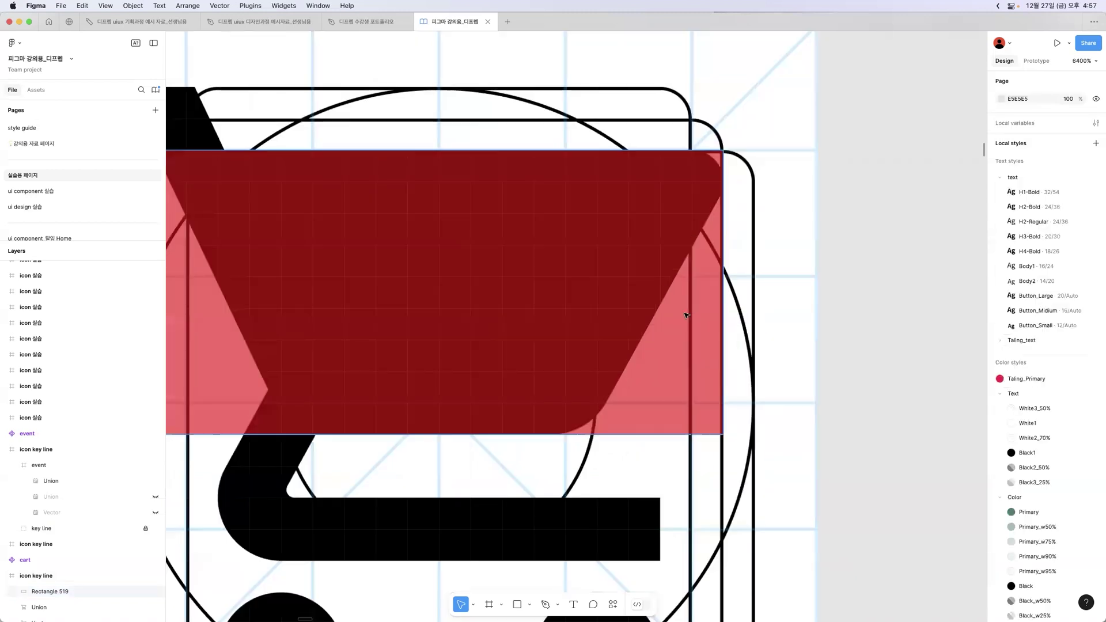
{"action": "scroll", "coordinate": [686, 315], "scroll_direction": "down", "scroll_amount": 5}
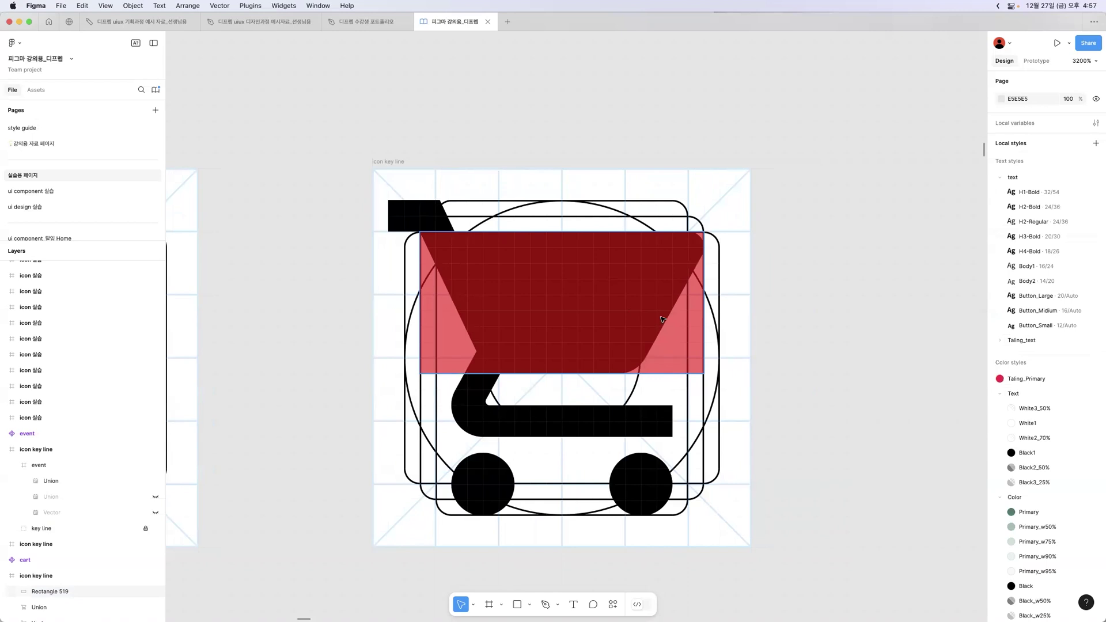
Step: Edit the basket rectangle's points, moving its lower-right corner to X 17 and its upper-right corner to about X 20.92
{"action": "double_click", "coordinate": [662, 320]}
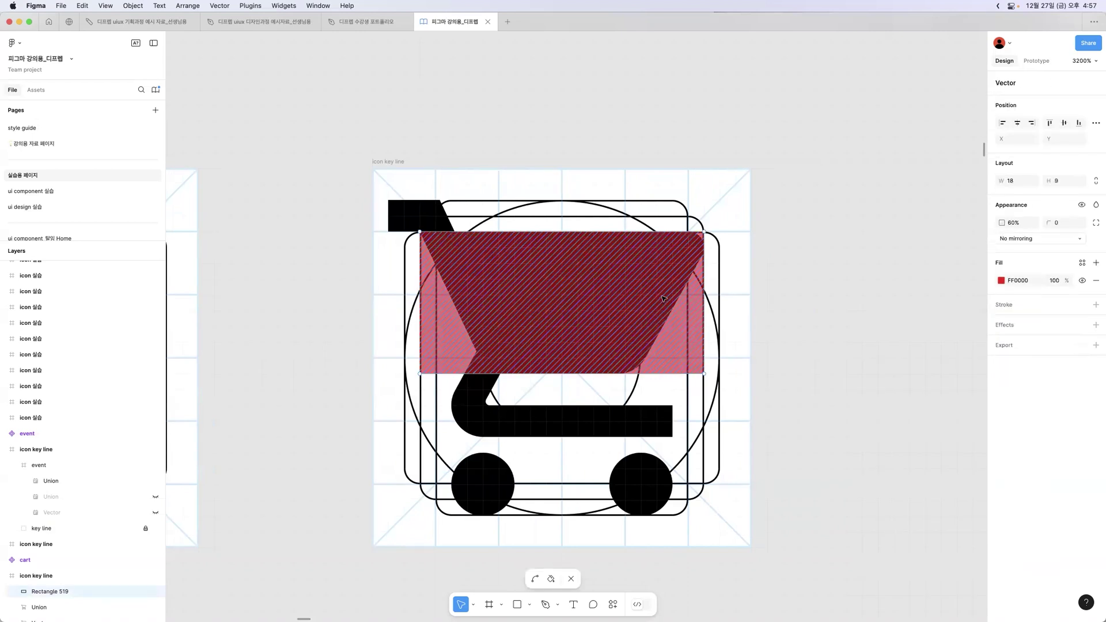
{"action": "key", "text": "Escape"}
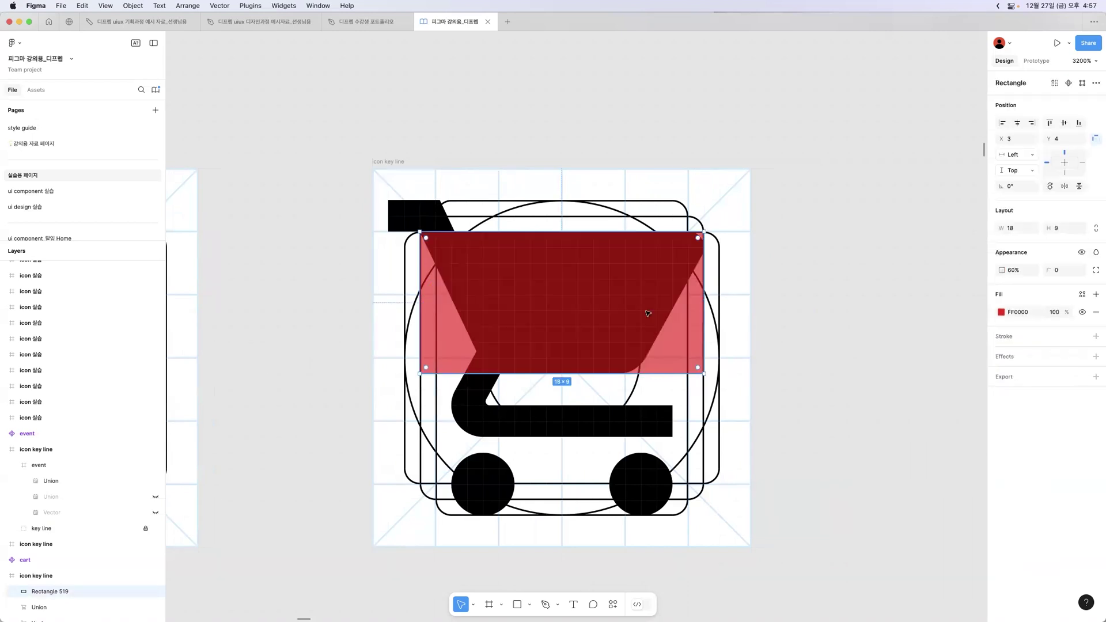
{"action": "left_click", "coordinate": [1082, 84]}
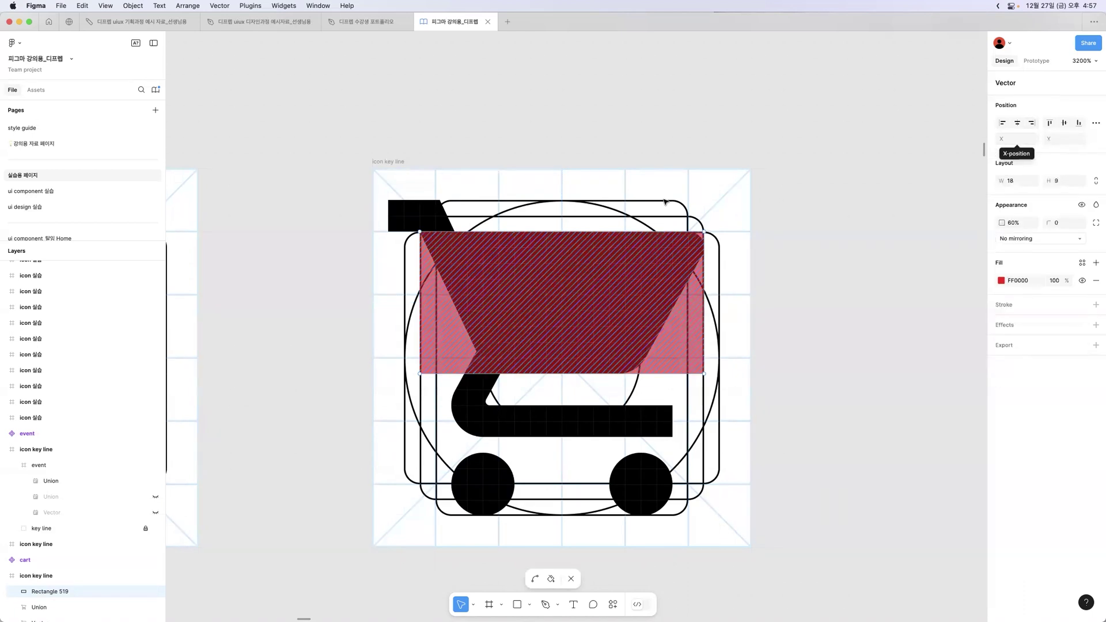
{"action": "left_click", "coordinate": [704, 375]}
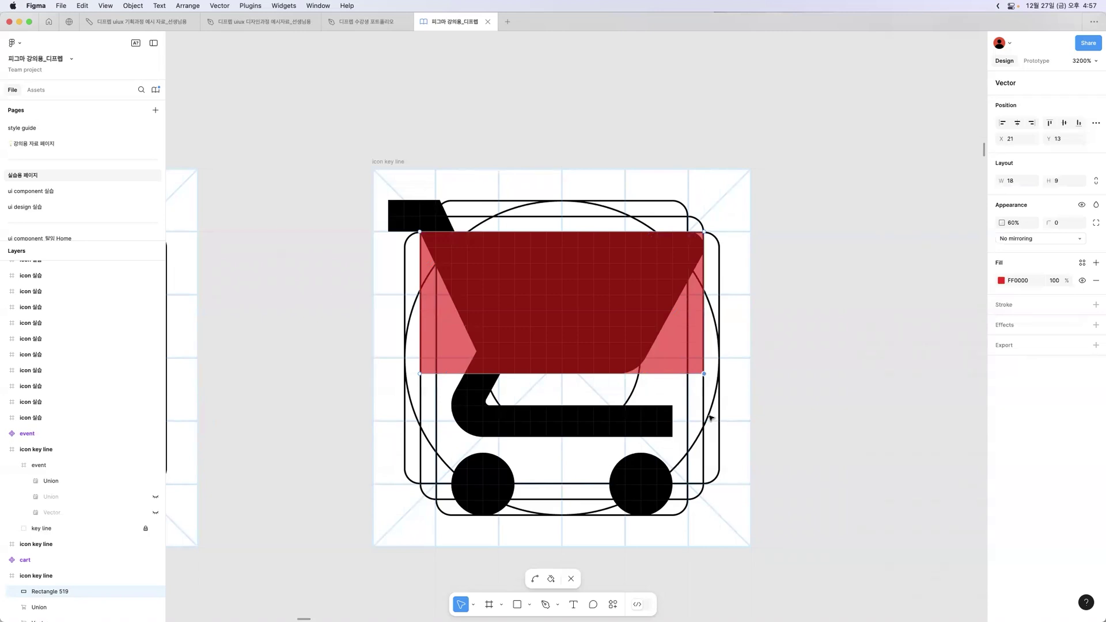
{"action": "left_click", "coordinate": [653, 342]}
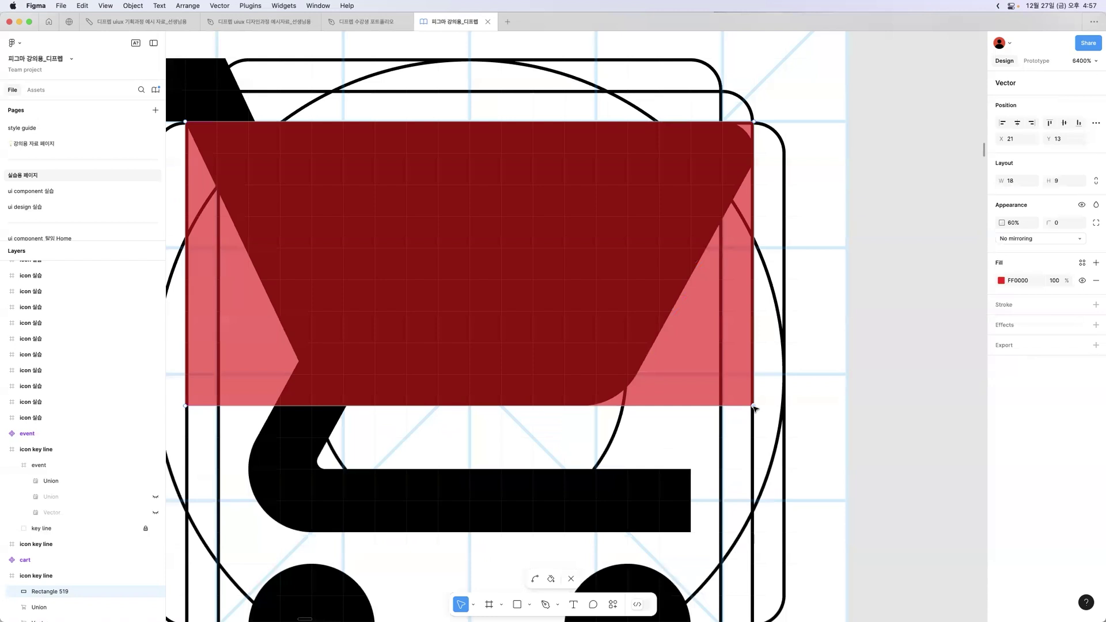
{"action": "mouse_move", "coordinate": [740, 407]}
{"action": "left_mouse_down"}
{"action": "mouse_move", "coordinate": [615, 400]}
{"action": "mouse_move", "coordinate": [627, 406]}
{"action": "left_mouse_up"}
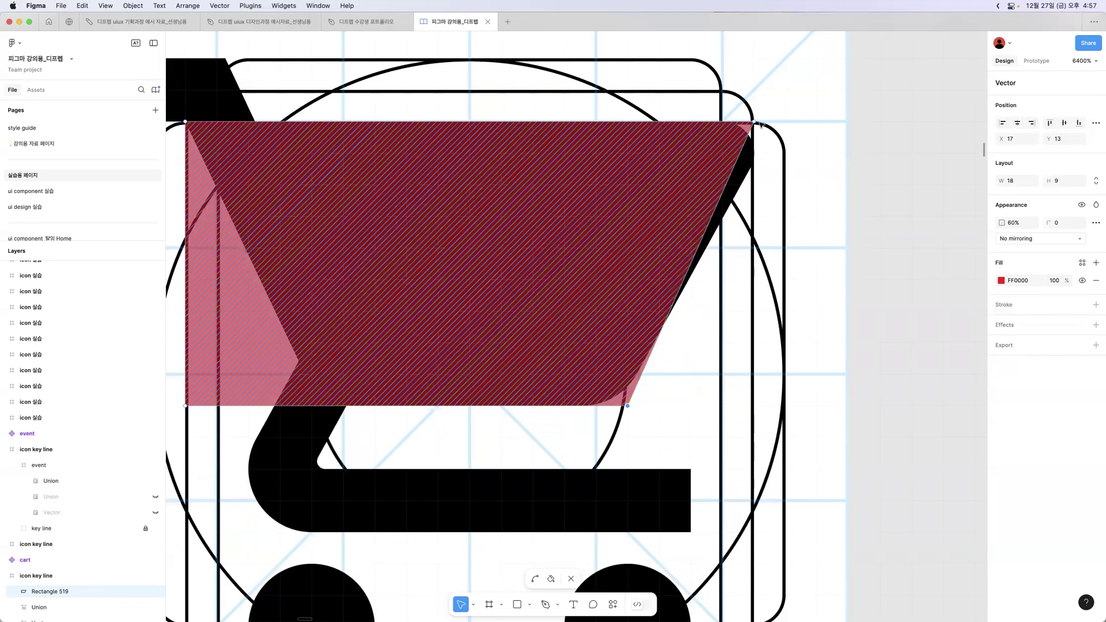
{"action": "left_click_drag", "start_coordinate": [778, 130], "coordinate": [753, 123]}
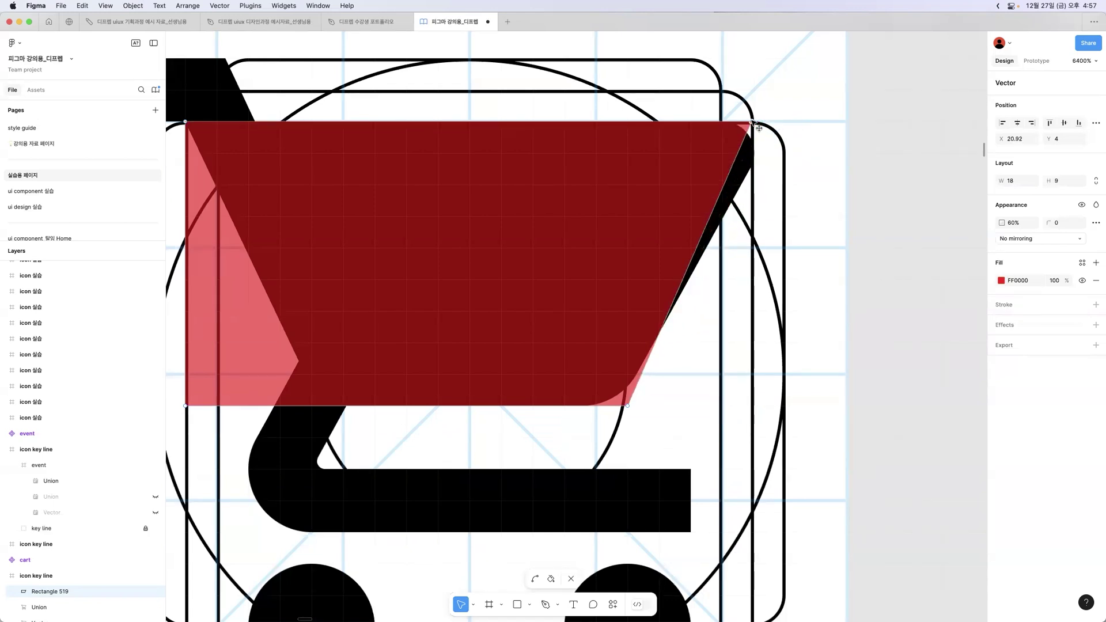
Step: Turn off snapping to the pixel grid
{"action": "left_click", "coordinate": [19, 43]}
{"action": "mouse_move", "coordinate": [57, 199]}
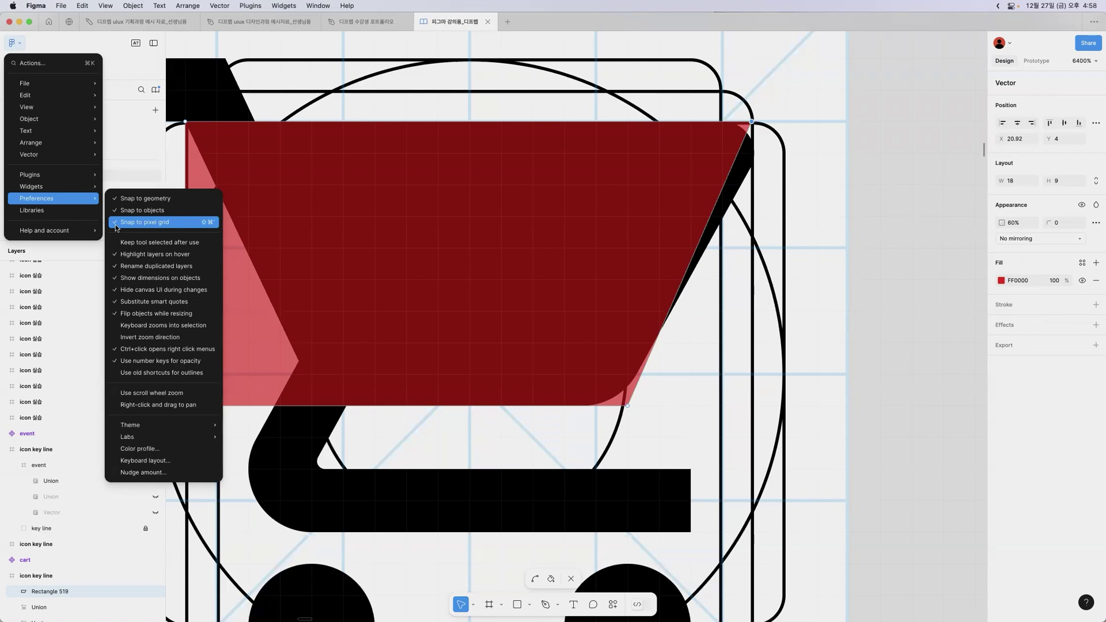
{"action": "left_click", "coordinate": [116, 225]}
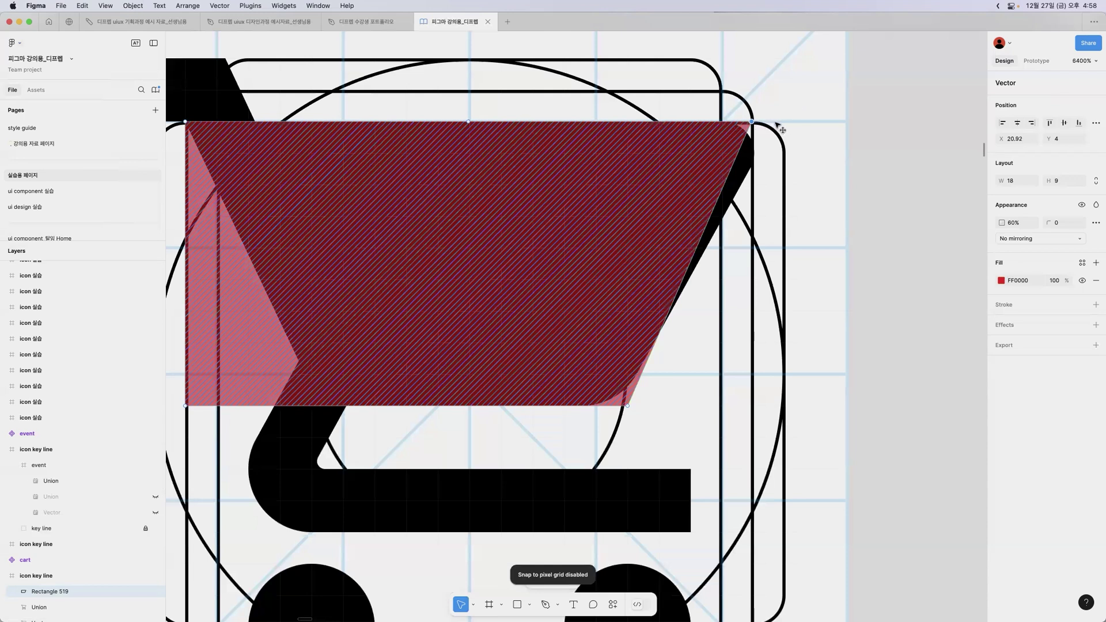
Step: Align the basket shape's corners with the icon: upper-right to about X 21.7, lower-right to X 16.75, lower-left to X 7.27, Y 13
{"action": "left_click_drag", "start_coordinate": [752, 122], "coordinate": [773, 121]}
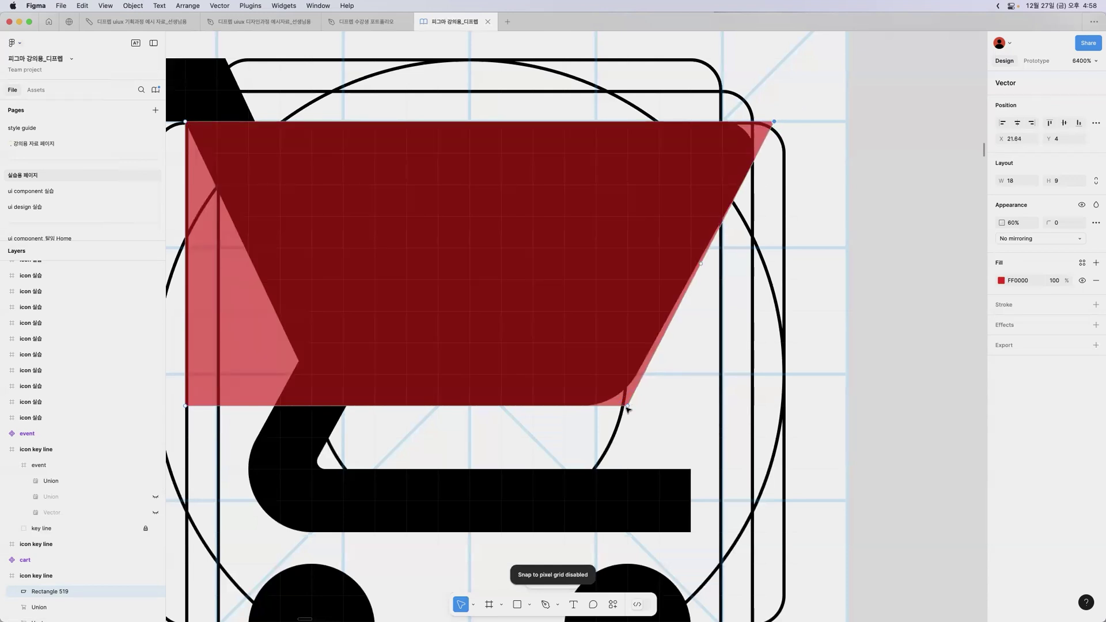
{"action": "left_click_drag", "start_coordinate": [626, 407], "coordinate": [620, 405]}
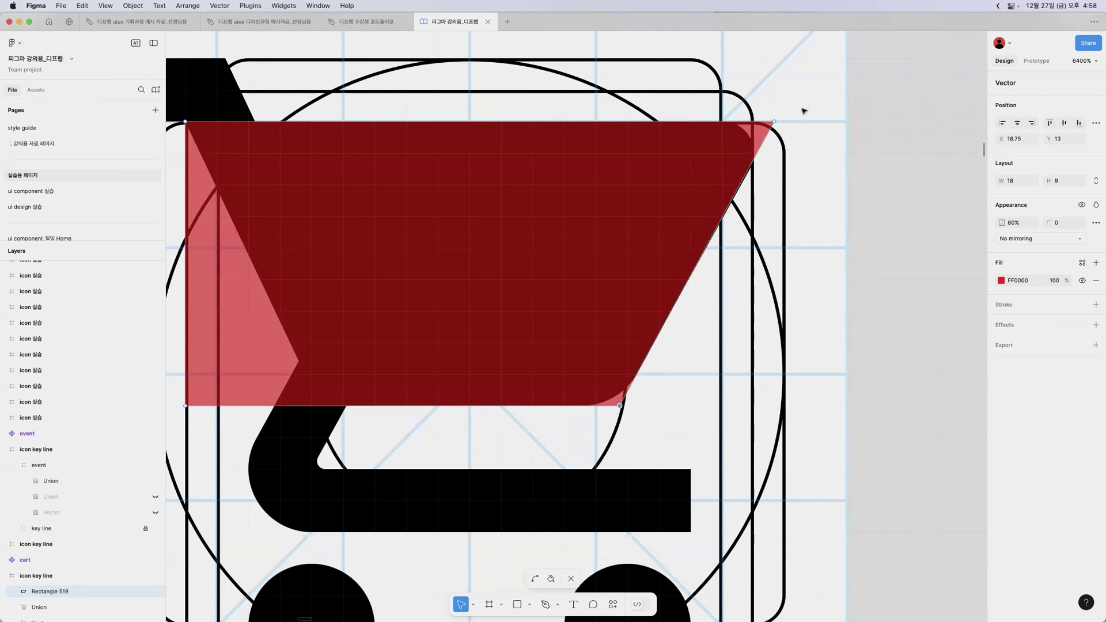
{"action": "left_click", "coordinate": [775, 123]}
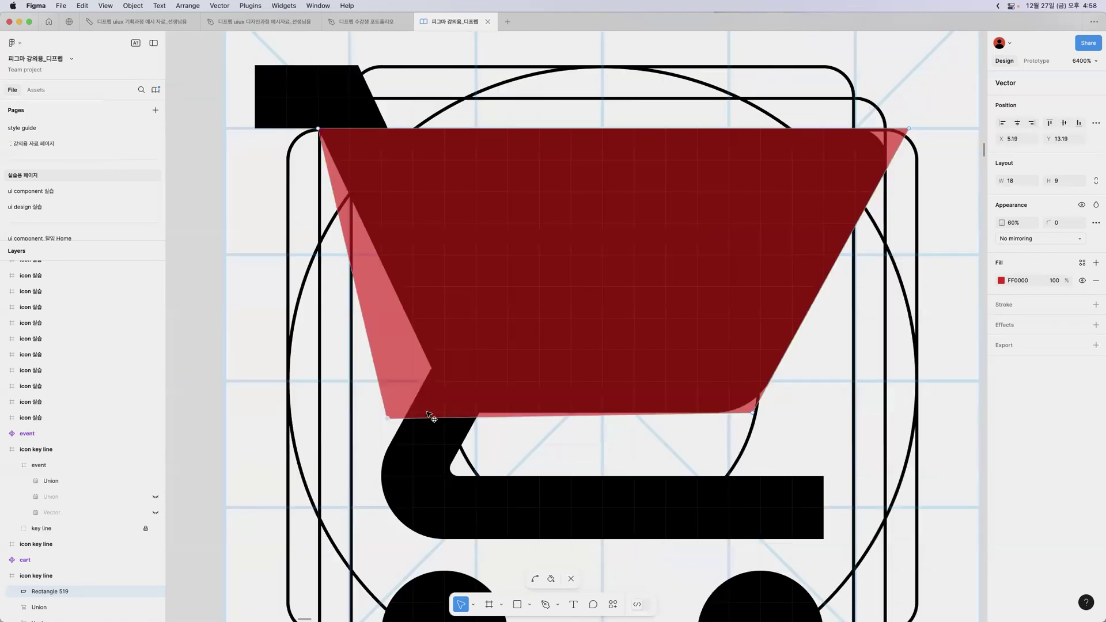
{"action": "left_click_drag", "start_coordinate": [429, 411], "coordinate": [448, 419]}
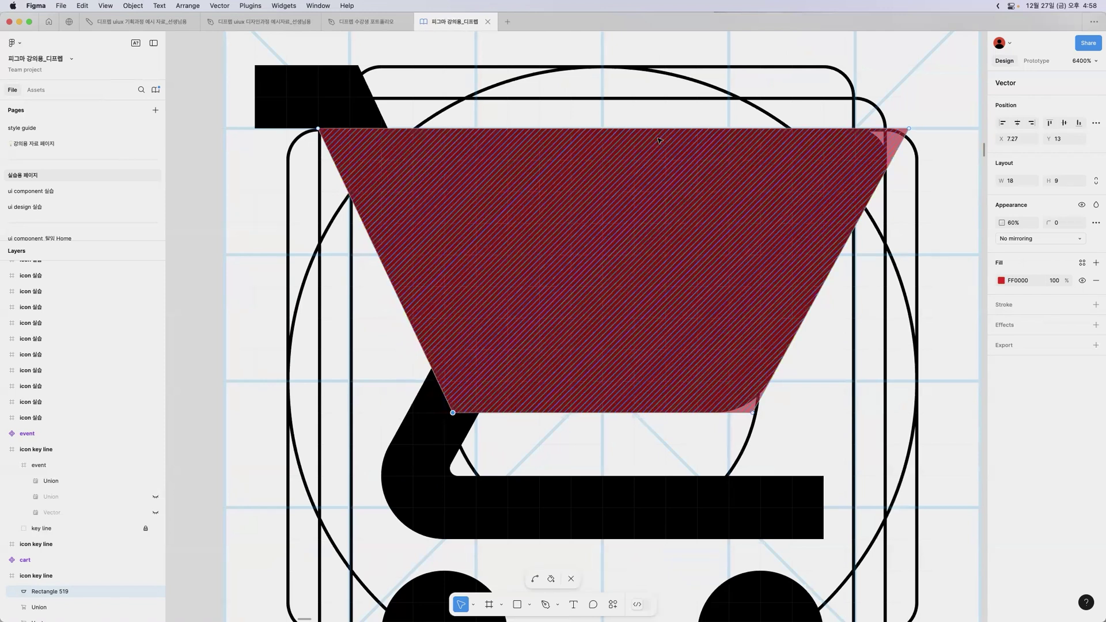
{"action": "left_click", "coordinate": [954, 94]}
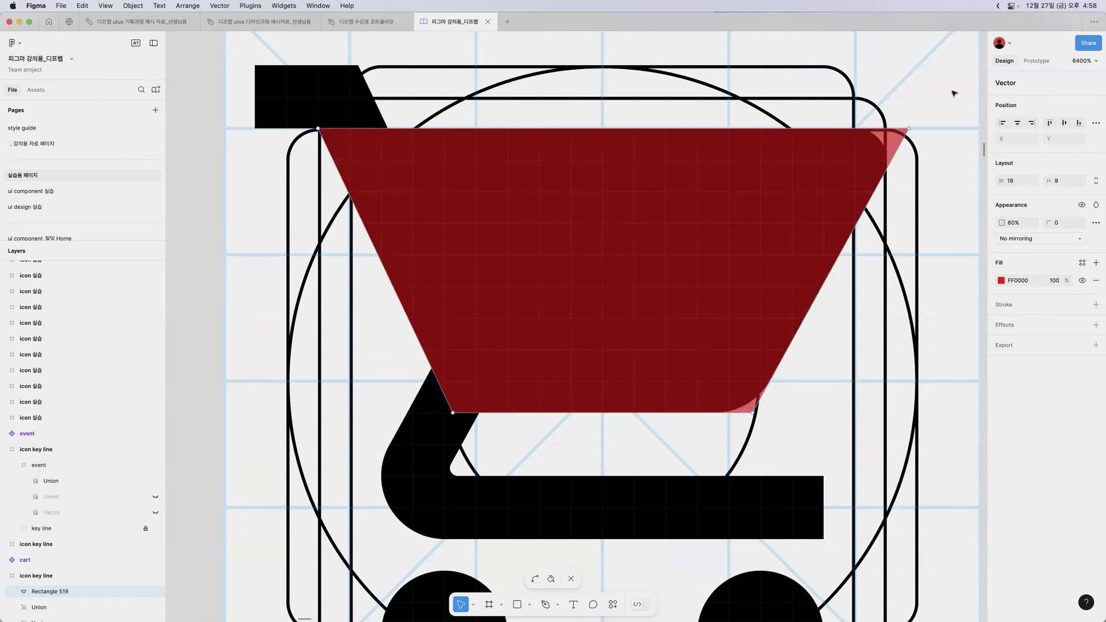
{"action": "key", "text": "super+a"}
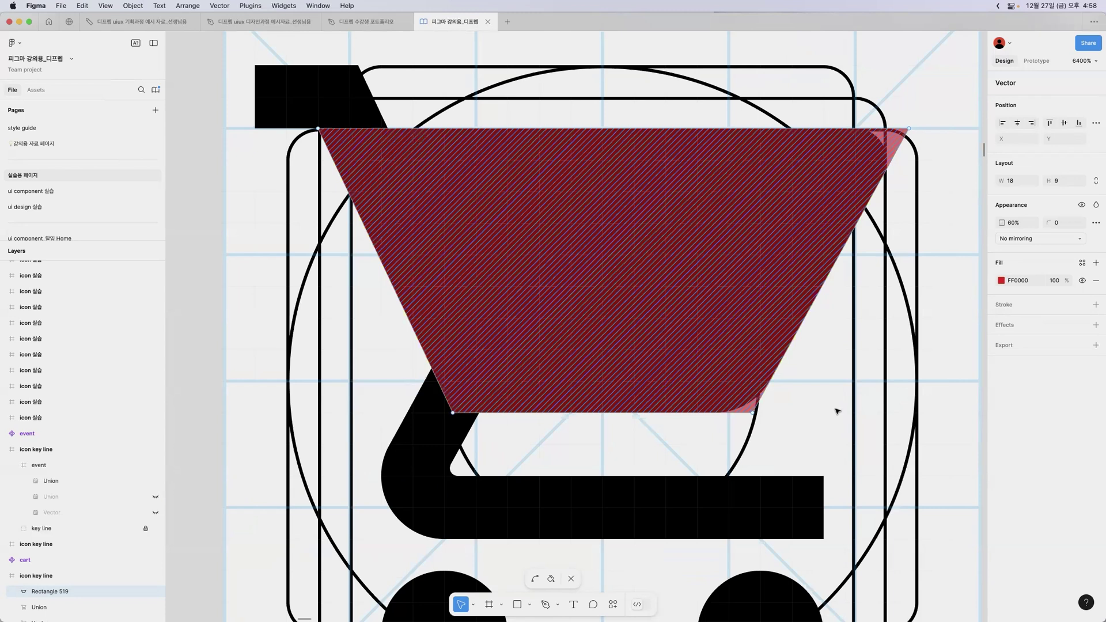
Step: Round the basket shape's upper-right corner with a radius of 1
{"action": "left_click", "coordinate": [827, 103]}
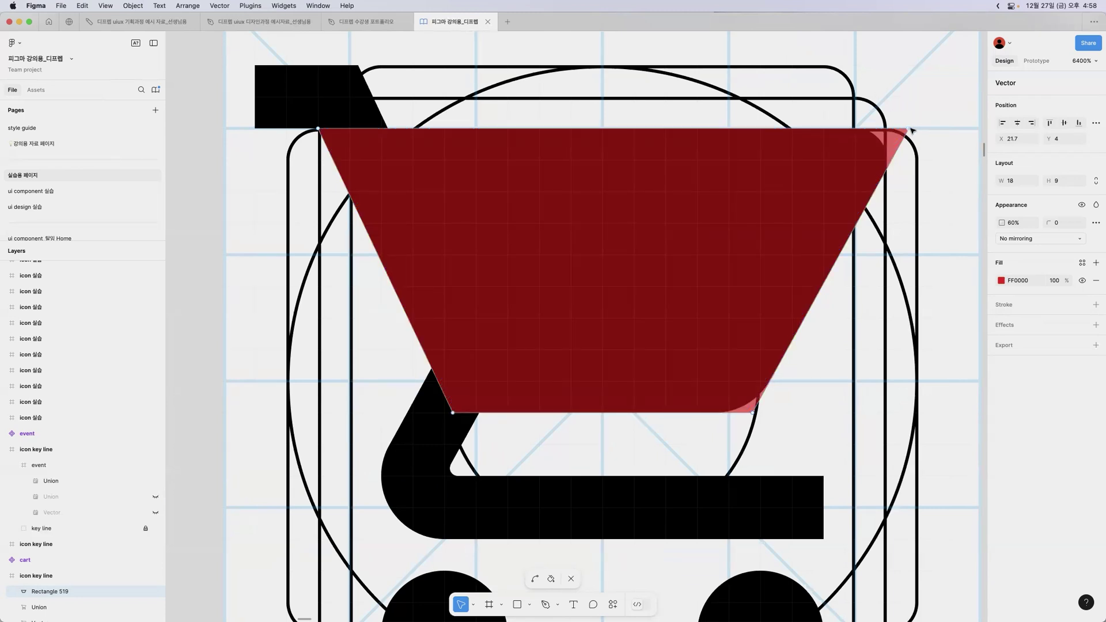
{"action": "left_click", "coordinate": [1060, 225]}
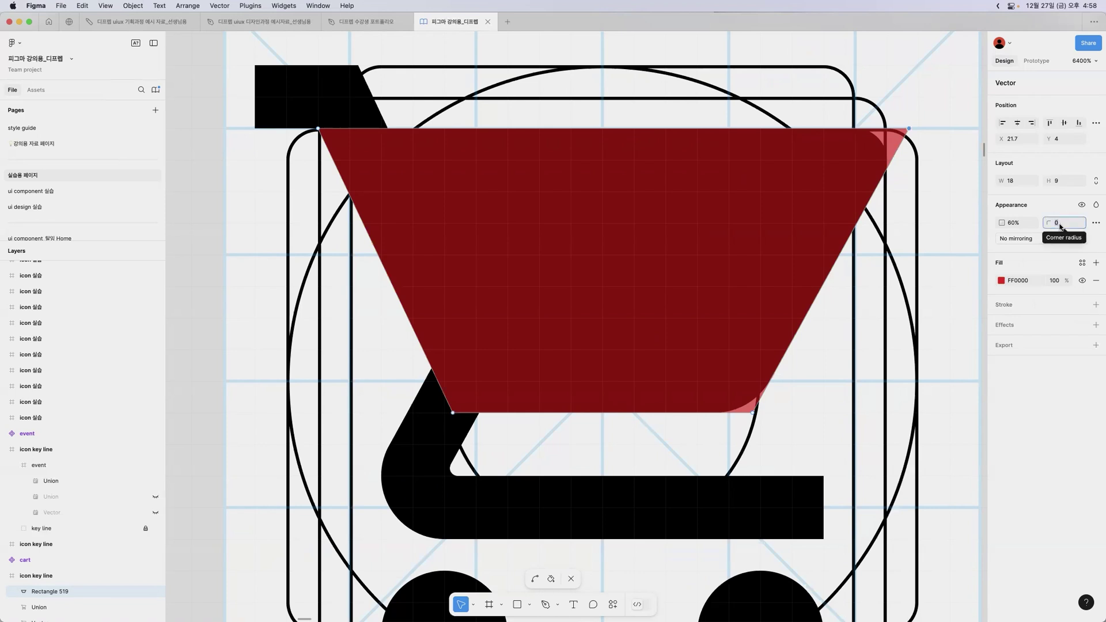
{"action": "type", "text": "1"}
{"action": "key", "text": "Return"}
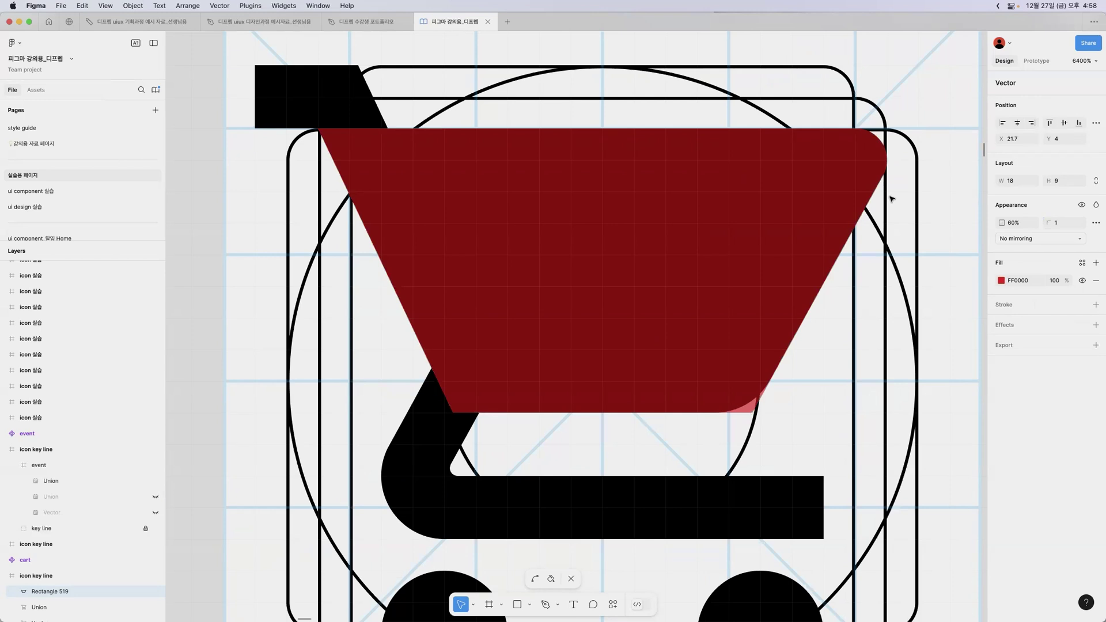
Step: Round the basket shape's lower-right corner with a radius of 2 and finish editing its points
{"action": "key", "text": "super+a"}
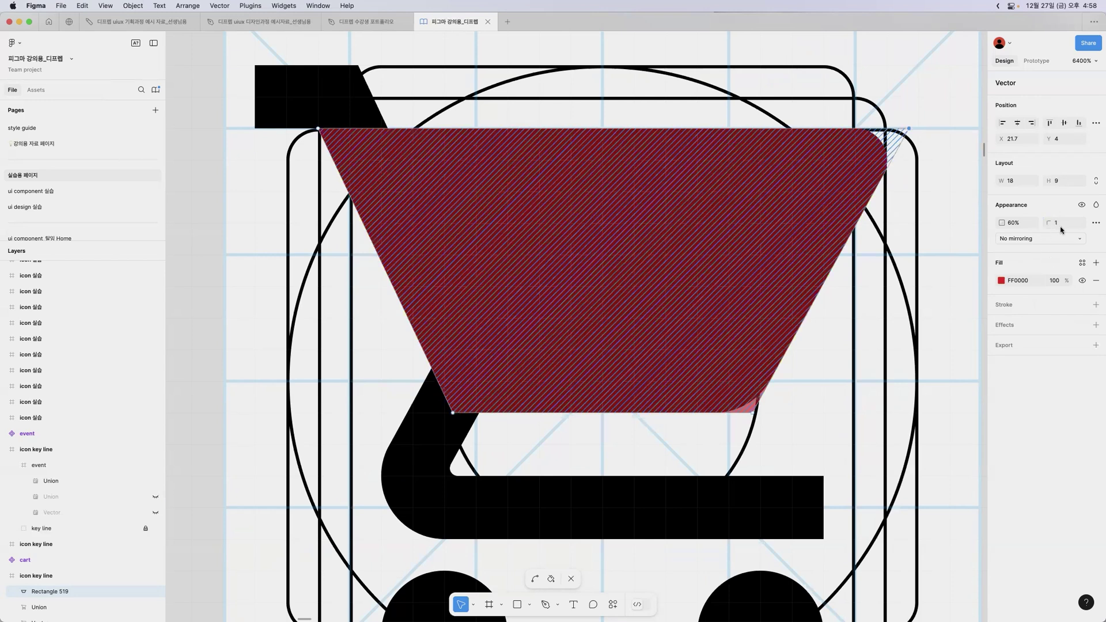
{"action": "key", "text": "Escape"}
{"action": "left_click", "coordinate": [753, 413]}
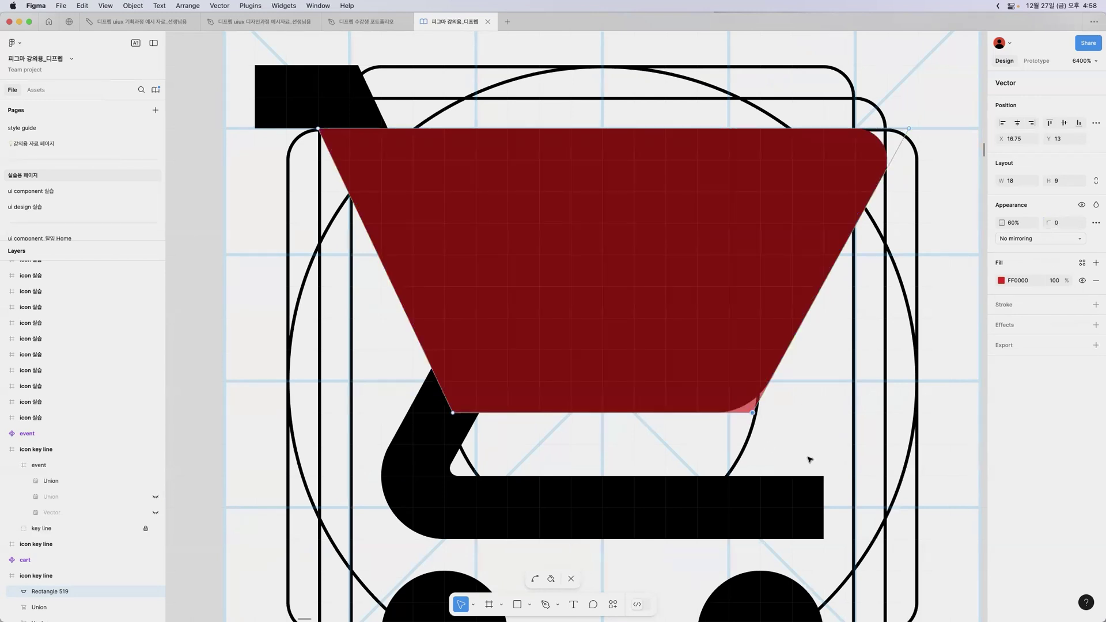
{"action": "type", "text": "1"}
{"action": "key", "text": "Return"}
{"action": "key", "text": "super+a"}
{"action": "left_click", "coordinate": [1058, 223]}
{"action": "type", "text": "2"}
{"action": "key", "text": "Return"}
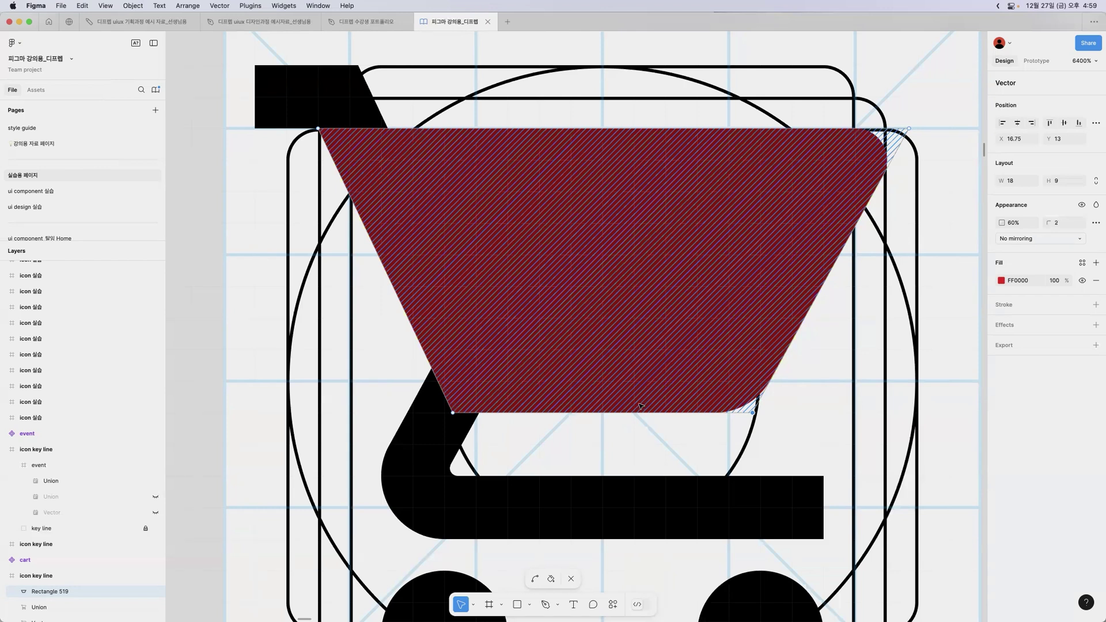
{"action": "left_click", "coordinate": [571, 580]}
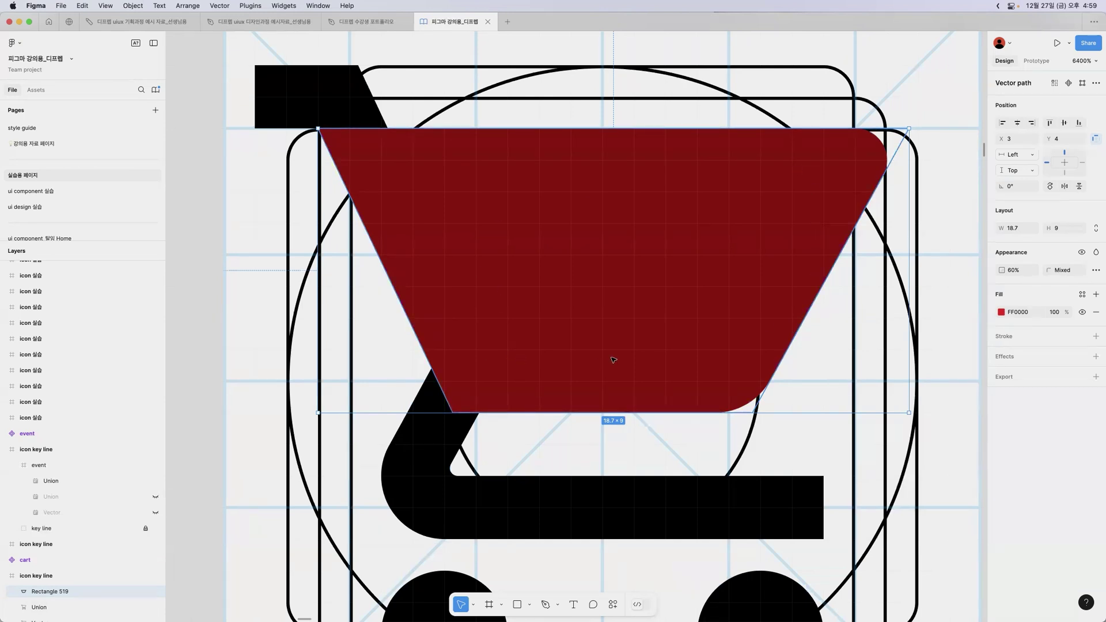
Step: Try tracing the cart icon's bent lower bar with the Pen tool, and delete the path
{"action": "scroll", "coordinate": [614, 358], "scroll_direction": "down", "scroll_amount": 3}
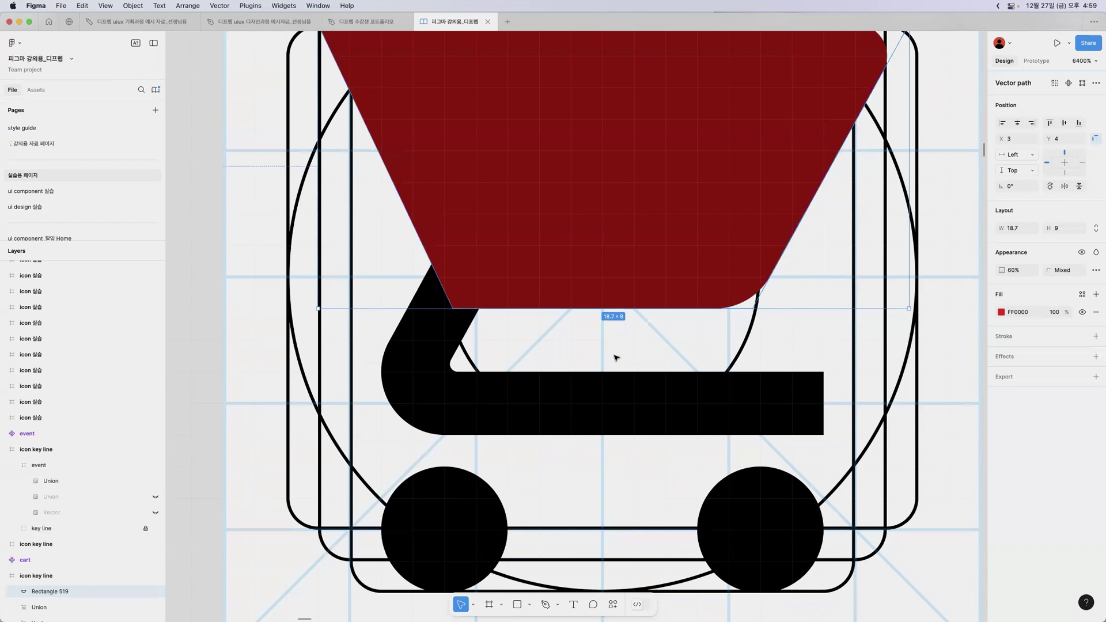
{"action": "left_click", "coordinate": [643, 368]}
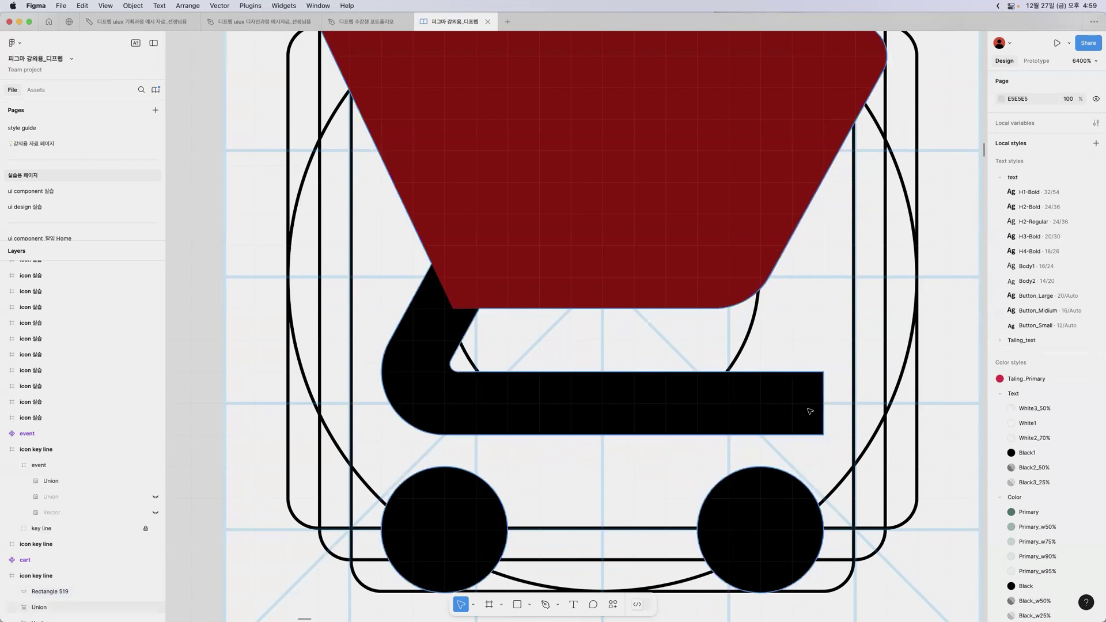
{"action": "key", "text": "p"}
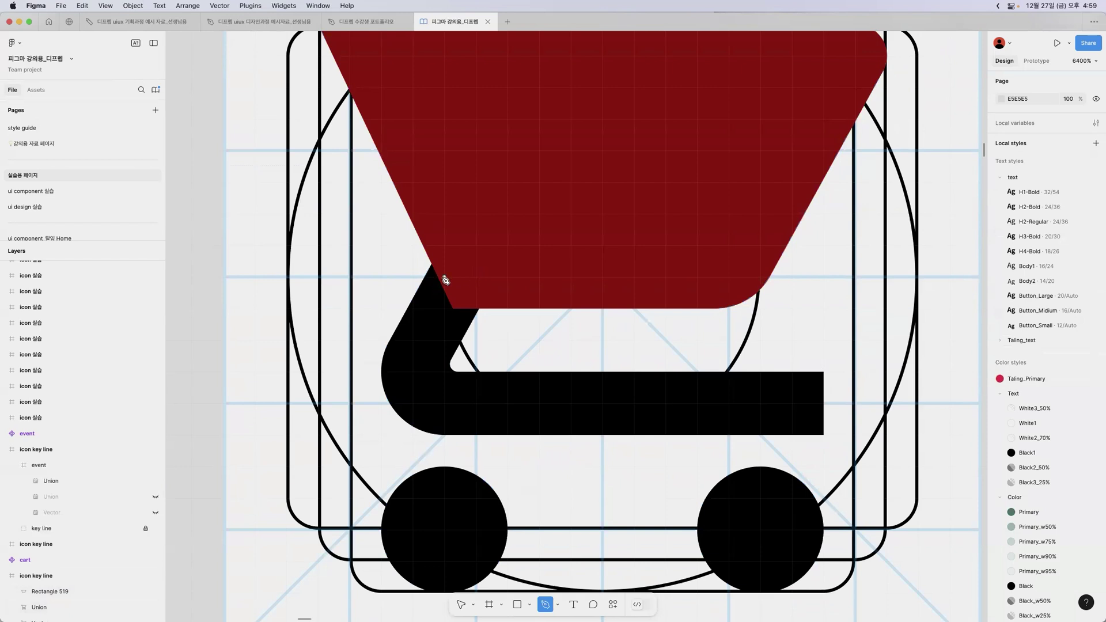
{"action": "left_click", "coordinate": [457, 274]}
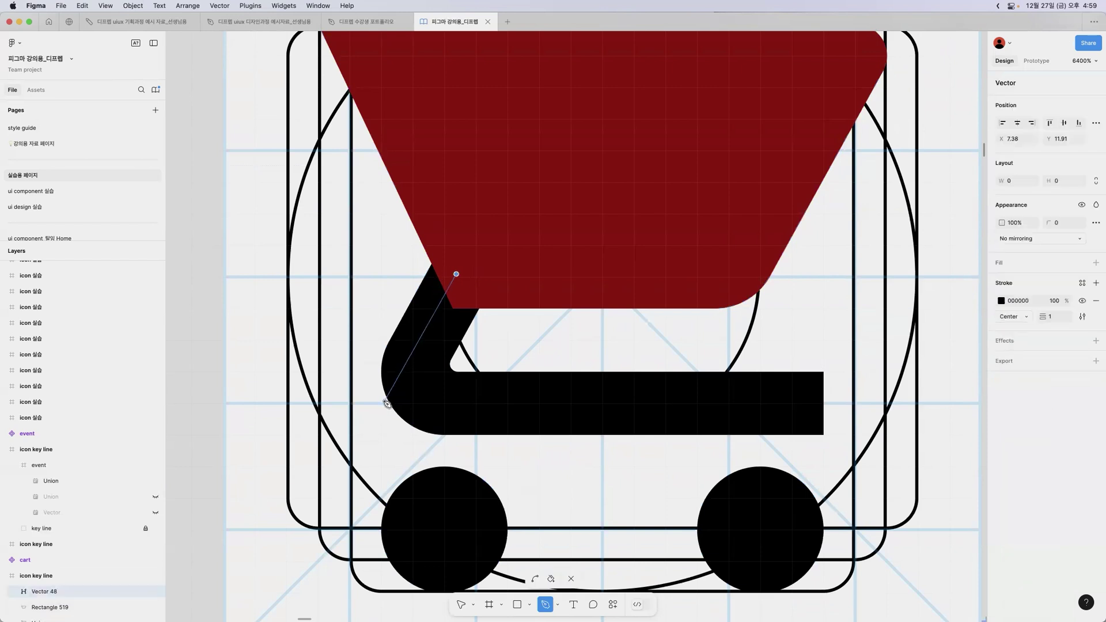
{"action": "left_click", "coordinate": [385, 400]}
{"action": "left_click", "coordinate": [819, 403]}
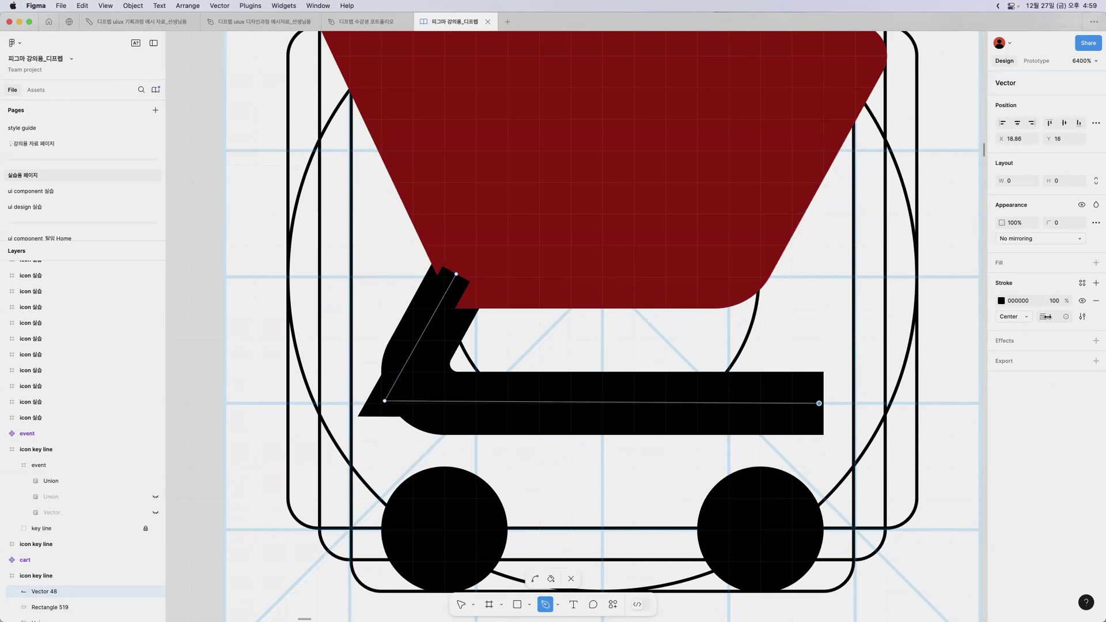
{"action": "key", "text": "super+z"}
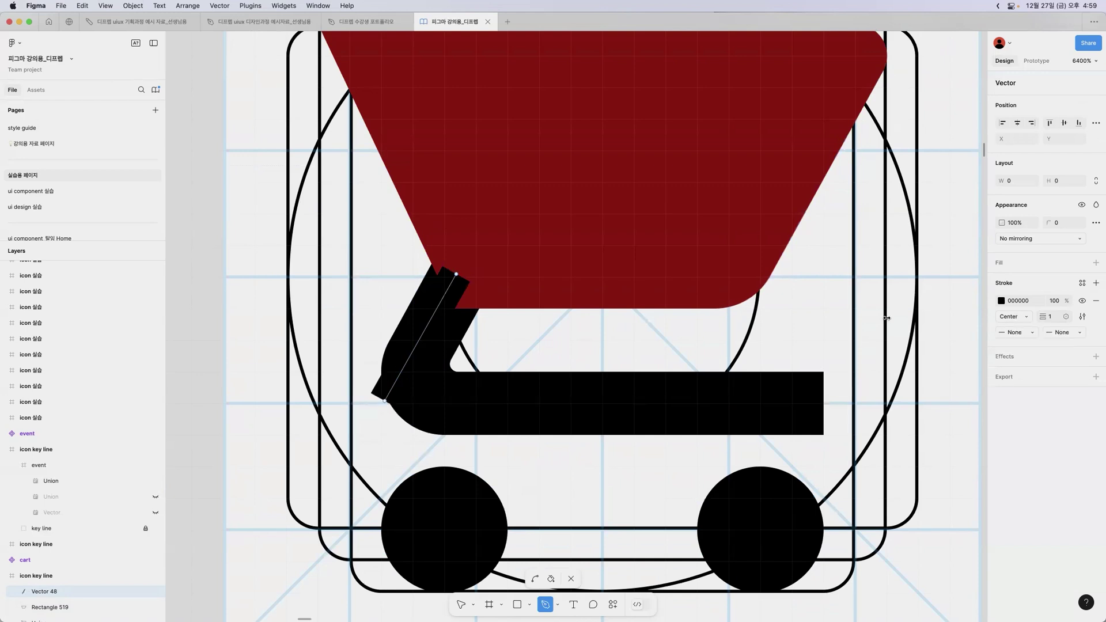
{"action": "key", "text": "Escape"}
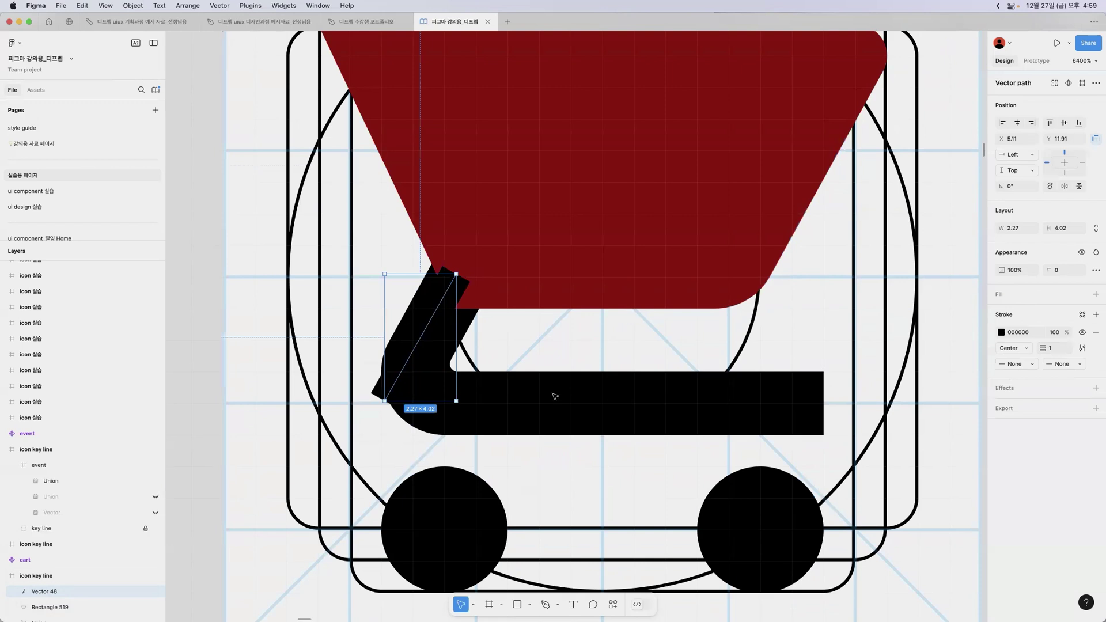
{"action": "key", "text": "Delete"}
{"action": "scroll", "coordinate": [377, 386], "scroll_direction": "up", "scroll_amount": 5}
{"action": "key", "text": "r"}
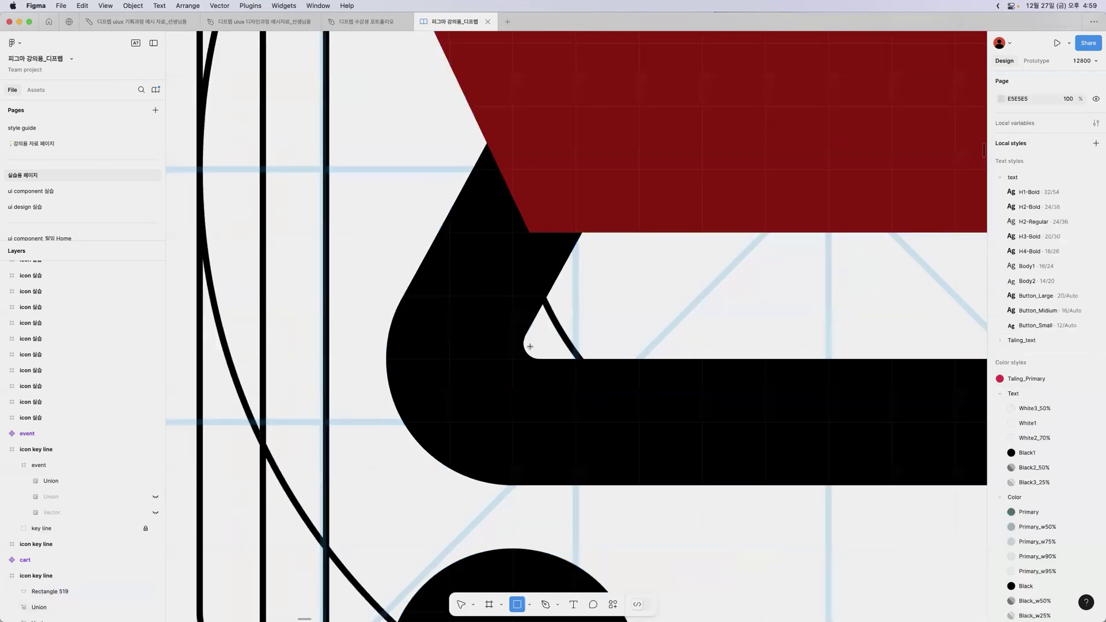
{"action": "left_click_drag", "start_coordinate": [491, 296], "coordinate": [588, 413]}
{"action": "key", "text": "2"}
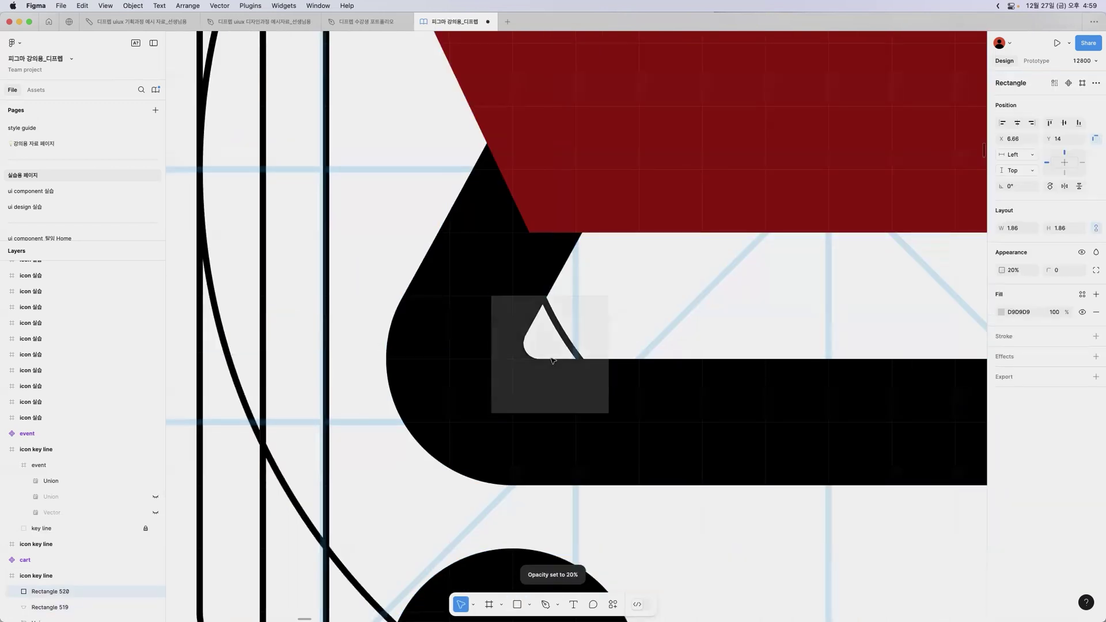
{"action": "left_click_drag", "start_coordinate": [546, 379], "coordinate": [391, 442]}
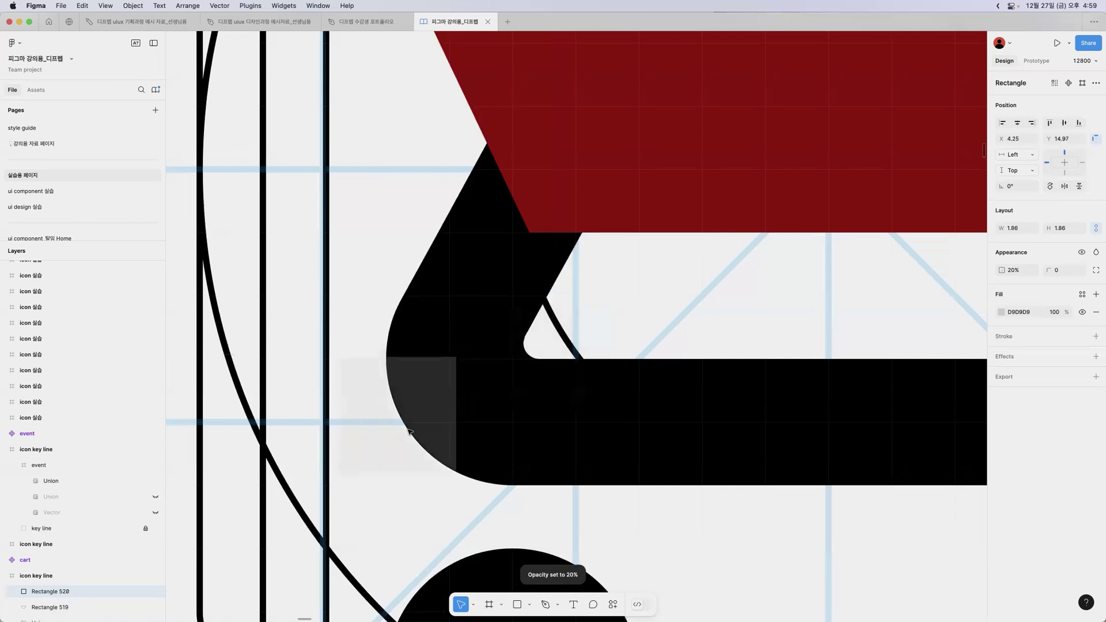
{"action": "left_click_drag", "start_coordinate": [459, 346], "coordinate": [494, 311]}
{"action": "key", "text": "Delete"}
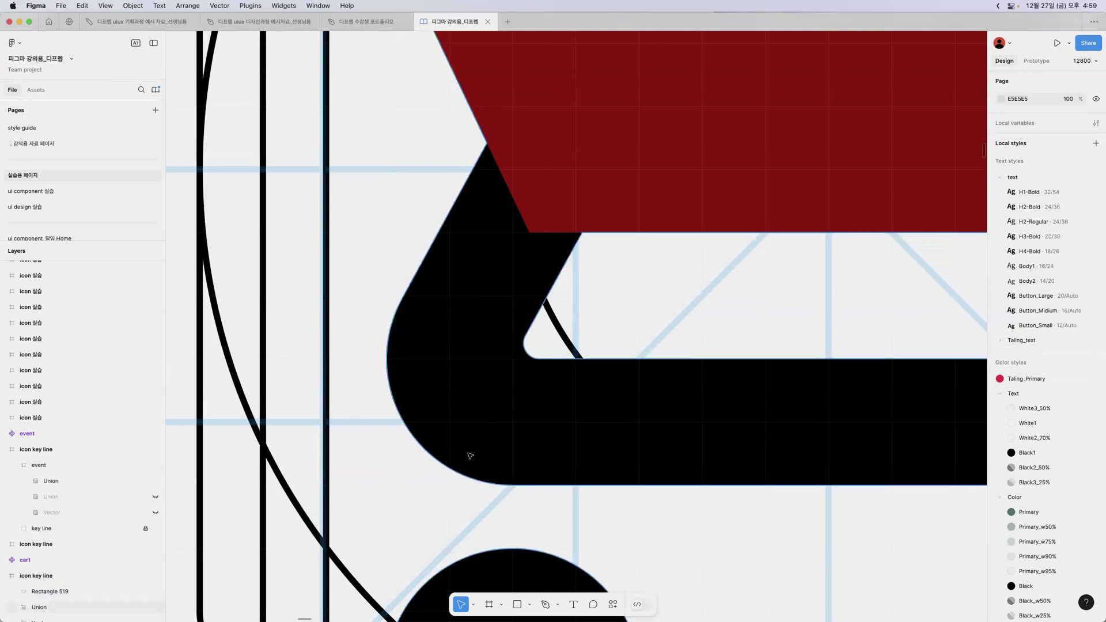
Step: Trace the cart icon's bent lower bar with the Pen tool as a closed six-point outline with sharp corners
{"action": "scroll", "coordinate": [471, 454], "scroll_direction": "down", "scroll_amount": 5}
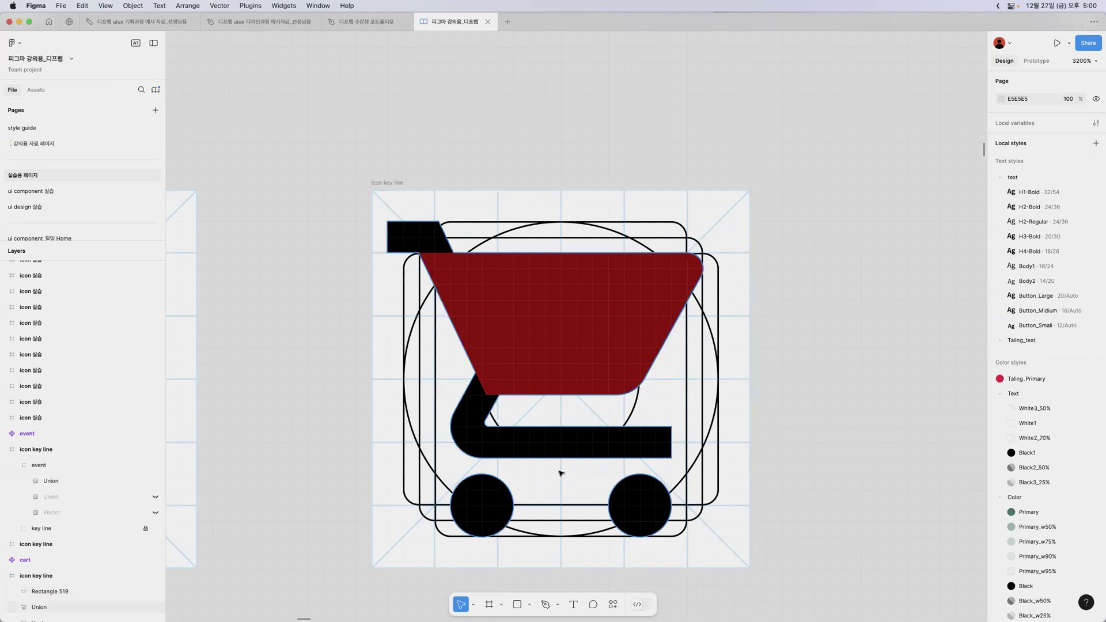
{"action": "scroll", "coordinate": [560, 473], "scroll_direction": "up", "scroll_amount": 5}
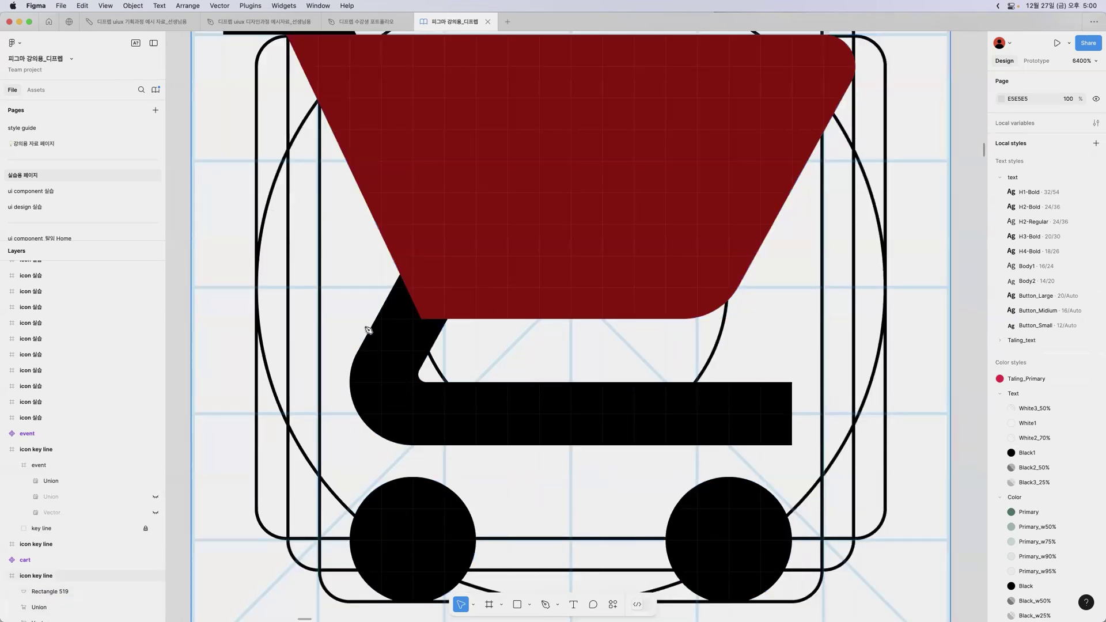
{"action": "key", "text": "p"}
{"action": "left_click", "coordinate": [401, 273]}
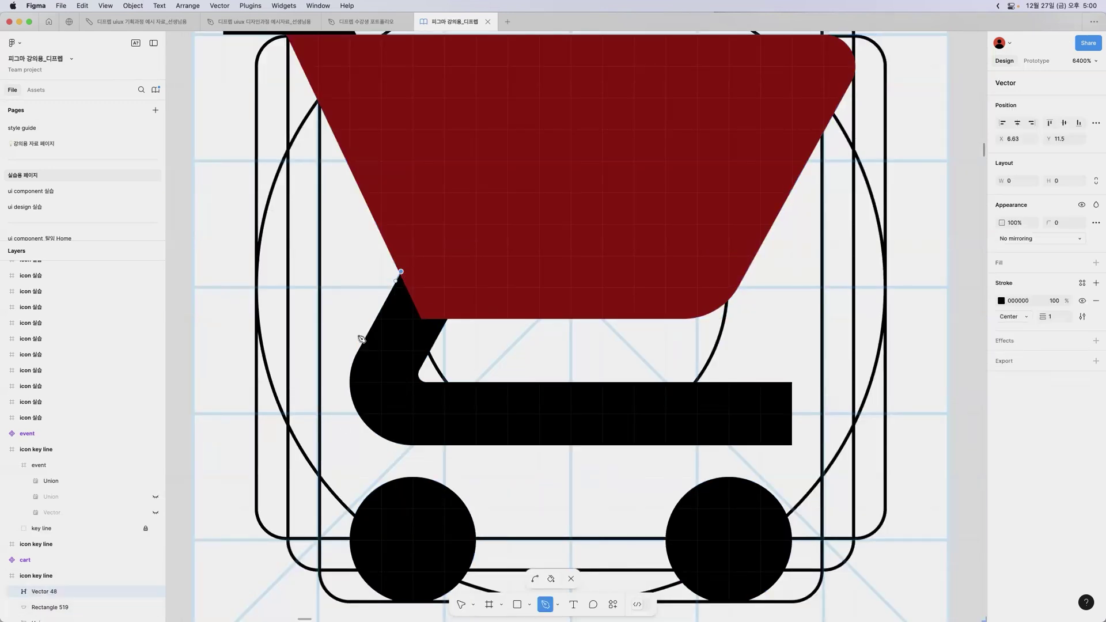
{"action": "left_click", "coordinate": [307, 443]}
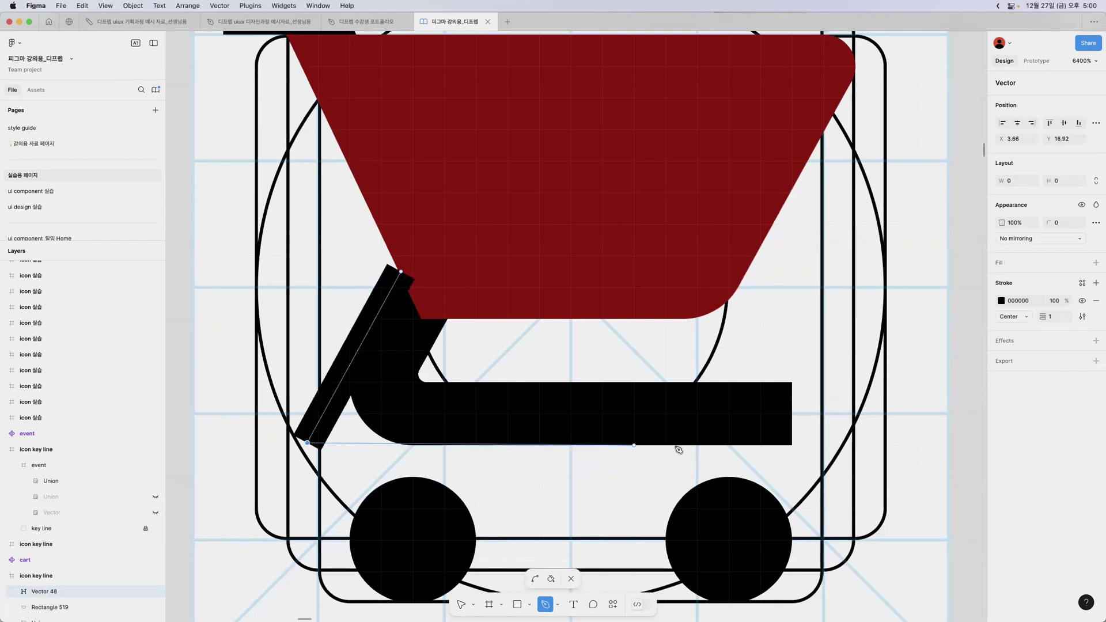
{"action": "left_click", "coordinate": [792, 445]}
{"action": "left_click", "coordinate": [792, 382]}
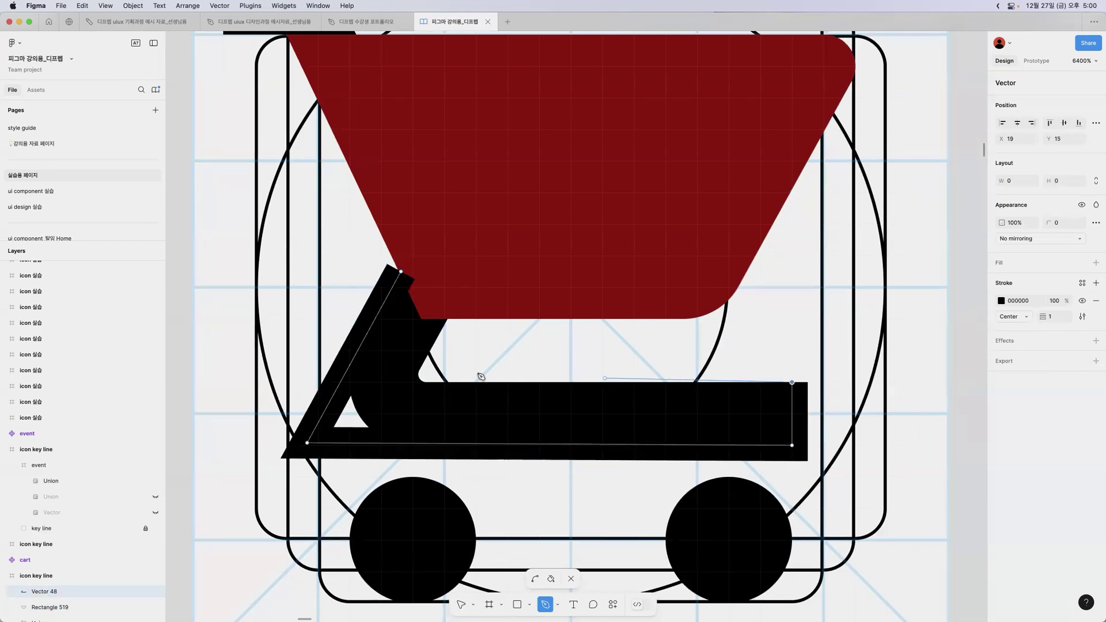
{"action": "left_click", "coordinate": [412, 382]}
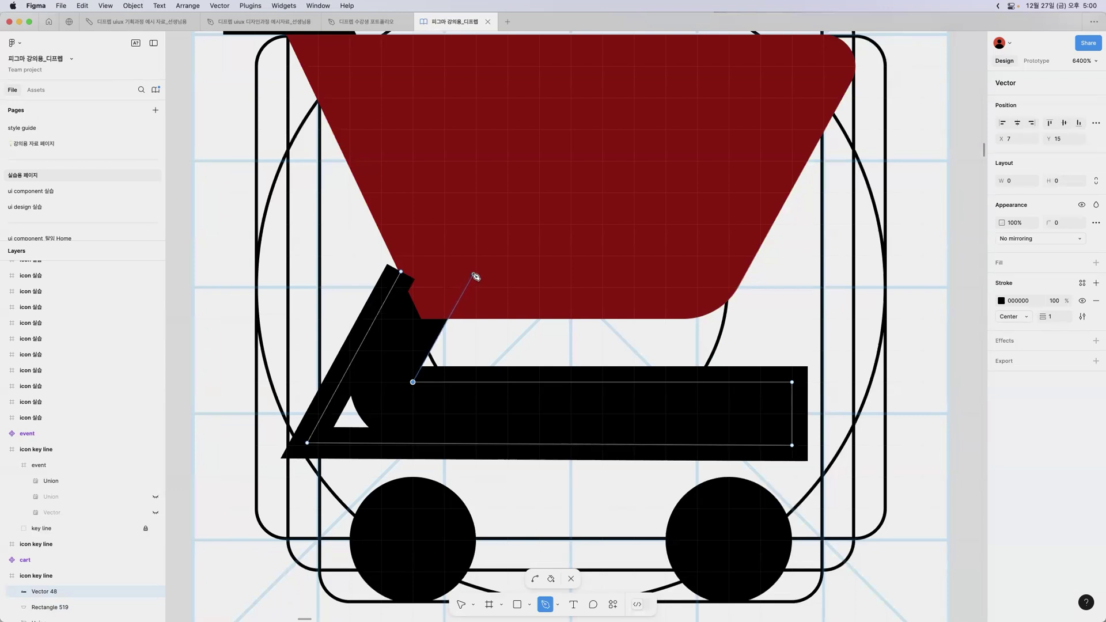
{"action": "left_click", "coordinate": [476, 274]}
{"action": "left_click", "coordinate": [401, 272]}
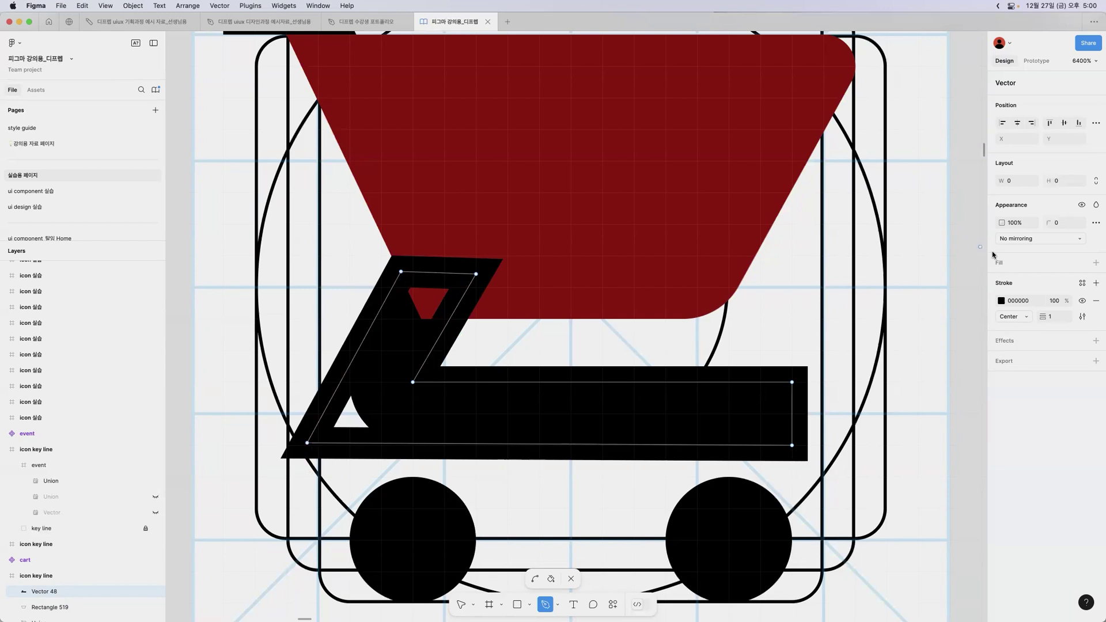
Step: Give the bar outline an FF0000 fill at 60% opacity and remove its stroke
{"action": "left_click", "coordinate": [1007, 265]}
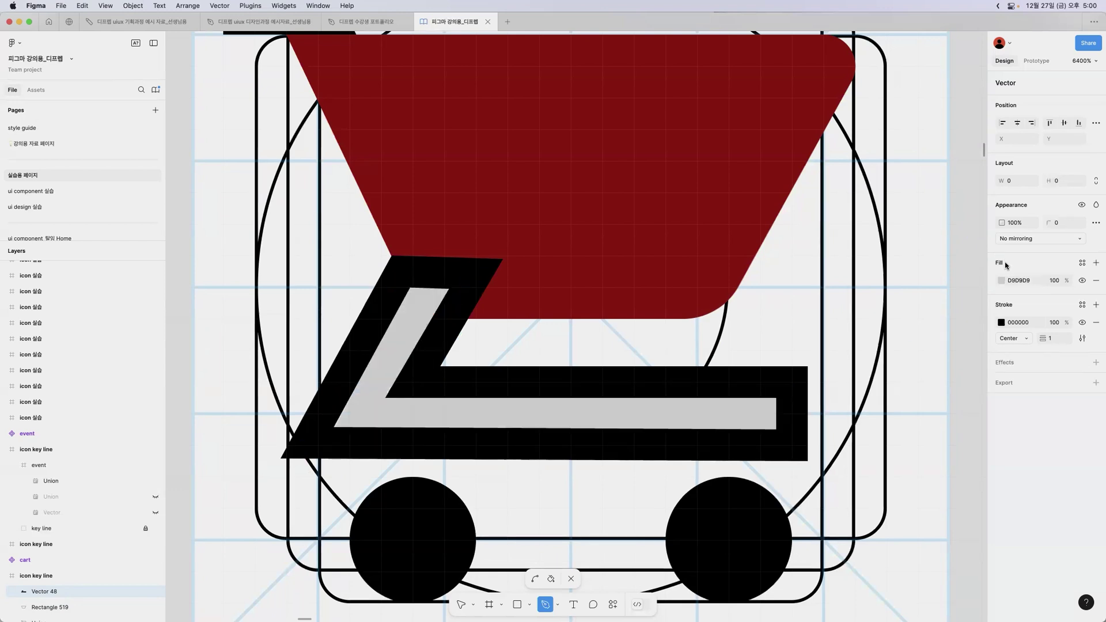
{"action": "left_click", "coordinate": [1094, 323]}
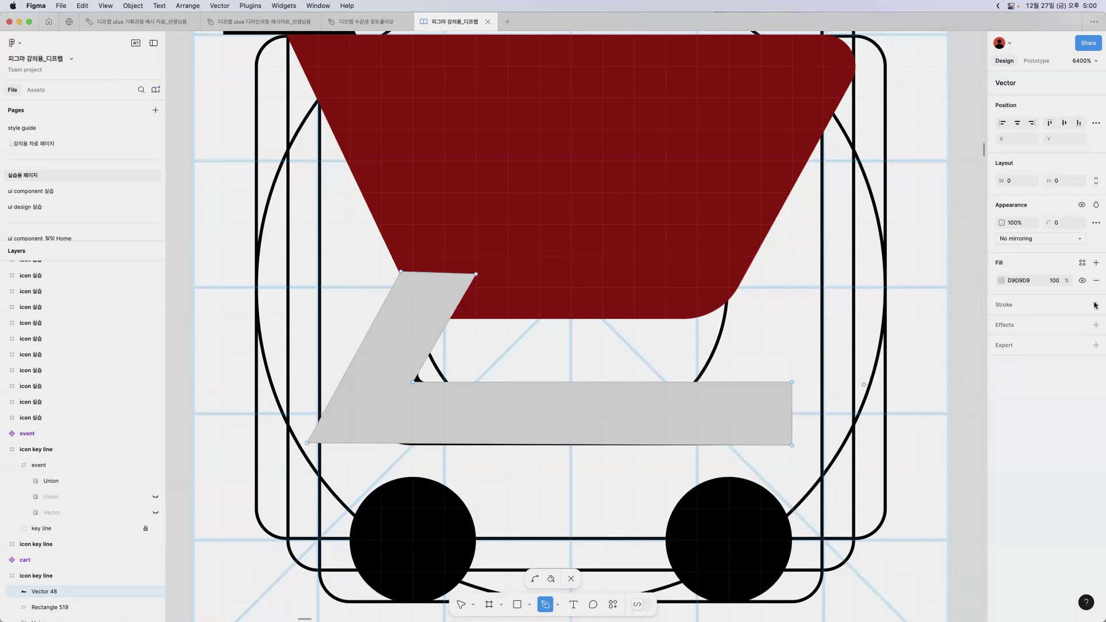
{"action": "left_click", "coordinate": [1001, 280]}
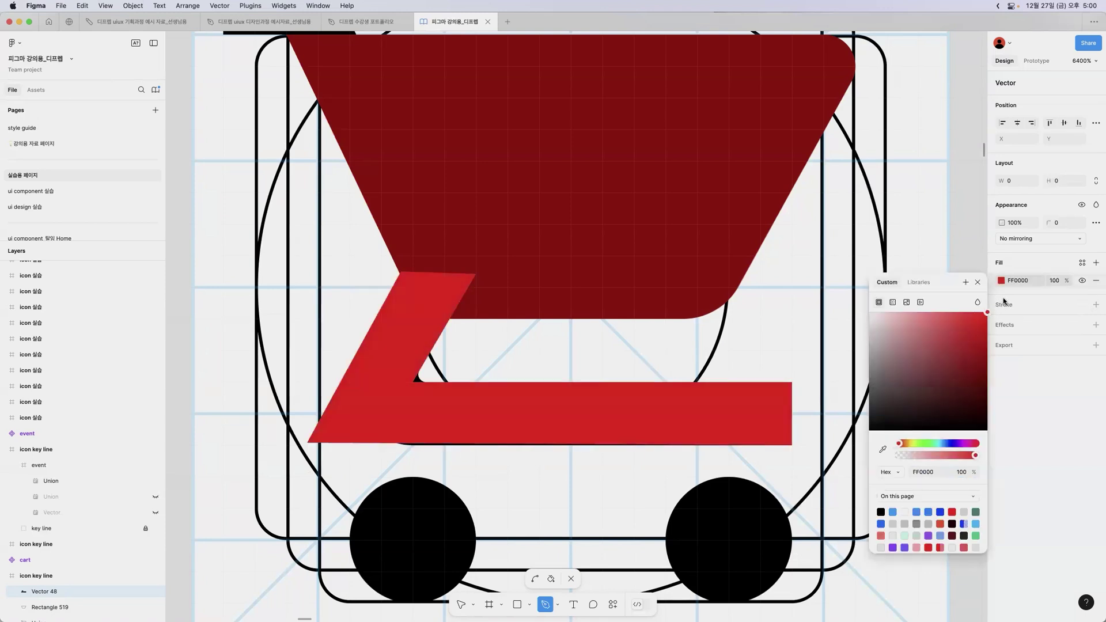
{"action": "left_click", "coordinate": [959, 471]}
{"action": "type", "text": "60"}
{"action": "key", "text": "Return"}
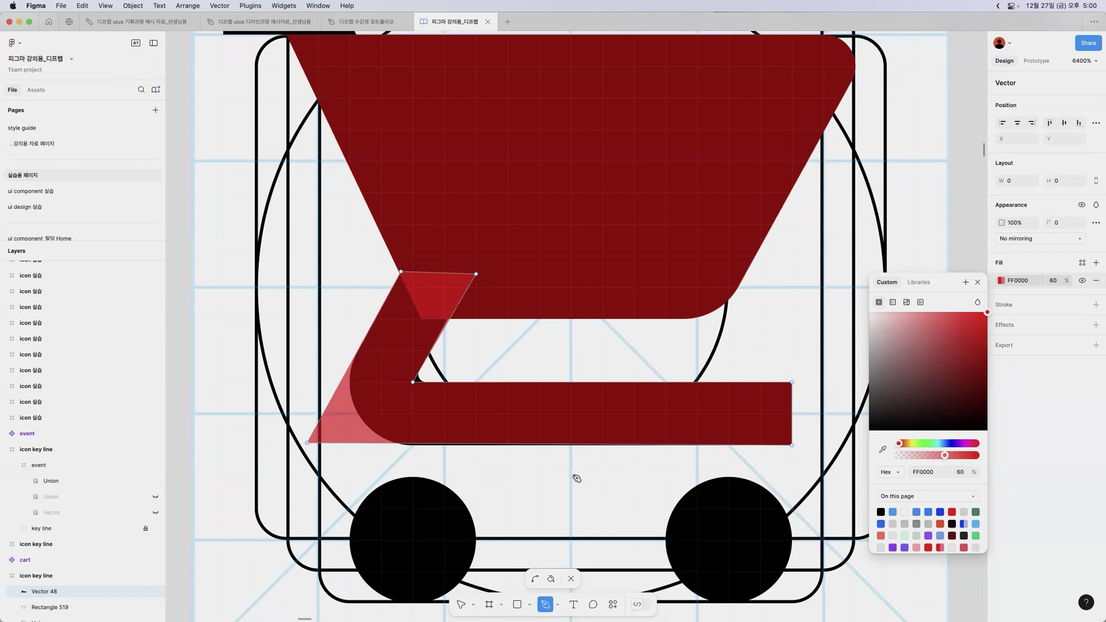
Step: Align the bar outline's upper-left corner to X 6.64, Y 11.5 and its lower-left corner to X 3.62, Y 17
{"action": "left_click", "coordinate": [461, 605]}
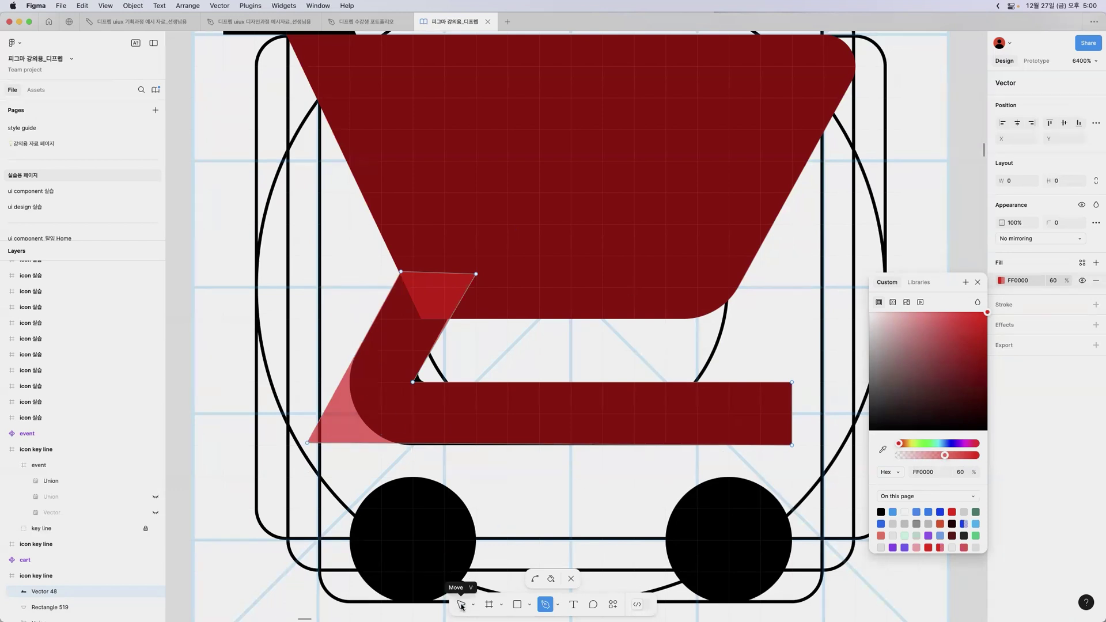
{"action": "left_click", "coordinate": [308, 444]}
{"action": "left_click_drag", "start_coordinate": [307, 444], "coordinate": [305, 446]}
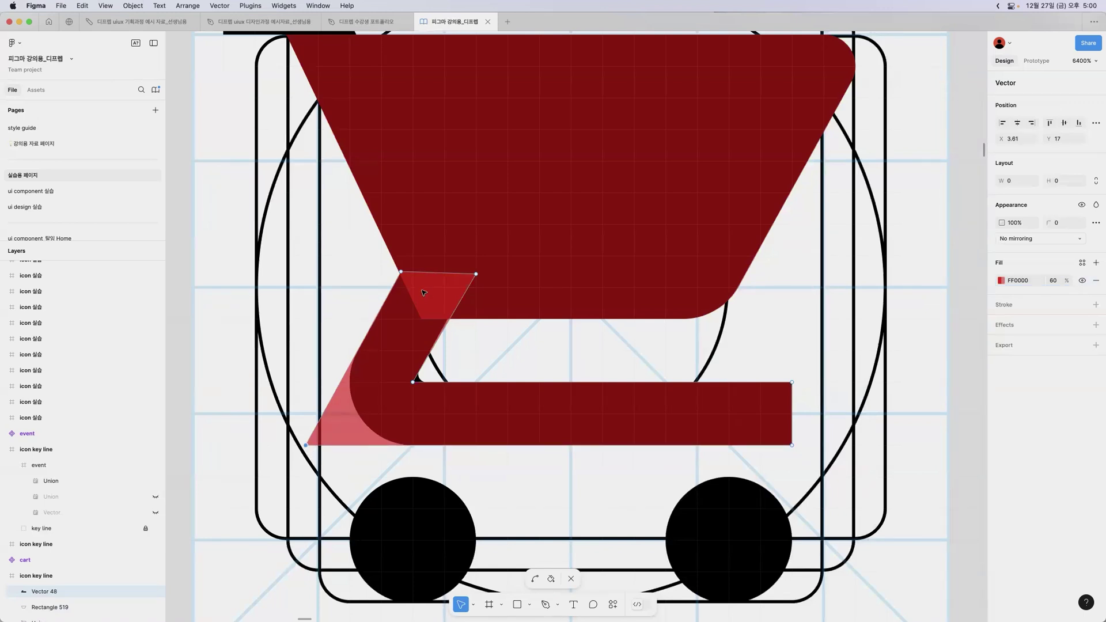
{"action": "scroll", "coordinate": [423, 293], "scroll_direction": "up", "scroll_amount": 5}
{"action": "scroll", "coordinate": [371, 304], "scroll_direction": "left", "scroll_amount": 5}
{"action": "scroll", "coordinate": [370, 303], "scroll_direction": "down", "scroll_amount": 2}
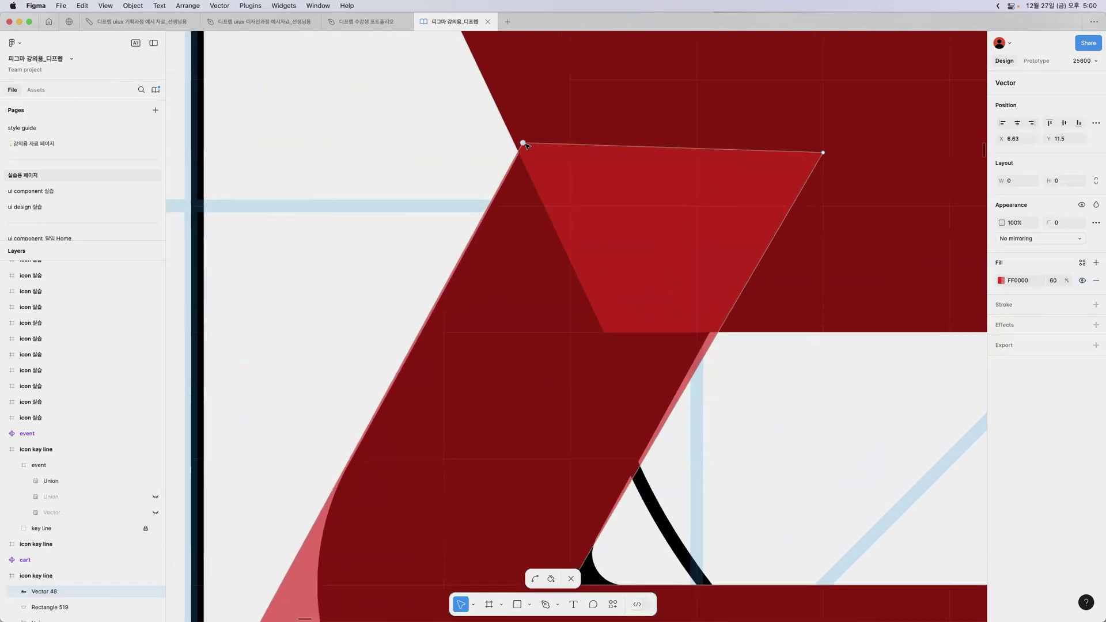
{"action": "left_click_drag", "start_coordinate": [523, 144], "coordinate": [526, 143]}
{"action": "scroll", "coordinate": [381, 469], "scroll_direction": "down", "scroll_amount": 3}
{"action": "scroll", "coordinate": [380, 468], "scroll_direction": "left", "scroll_amount": 2}
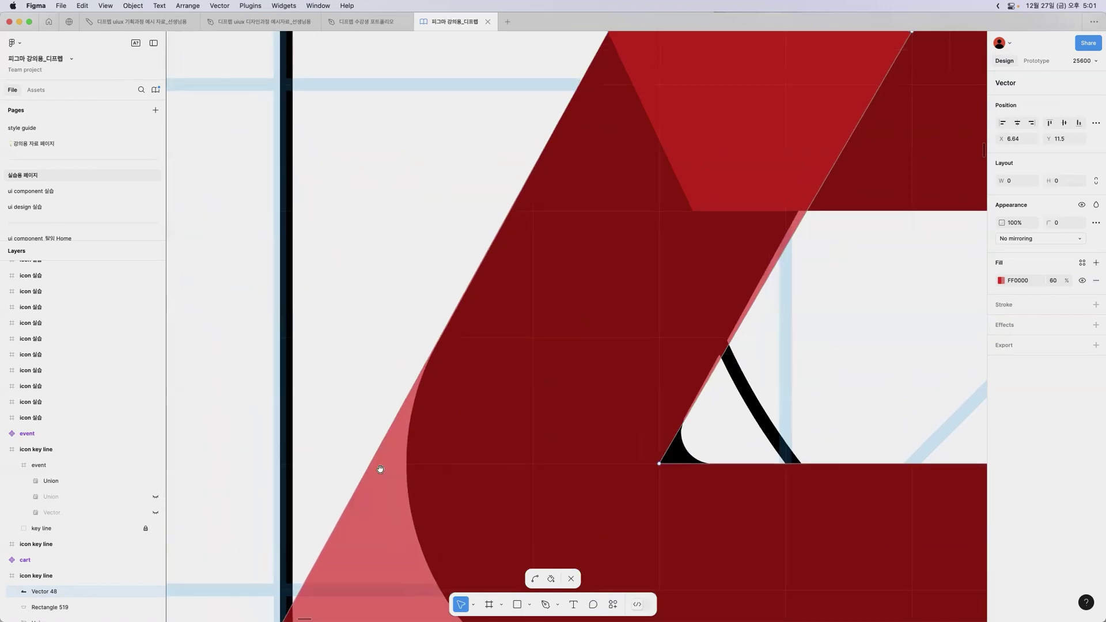
{"action": "scroll", "coordinate": [423, 352], "scroll_direction": "down", "scroll_amount": 5}
{"action": "scroll", "coordinate": [422, 352], "scroll_direction": "left", "scroll_amount": 2}
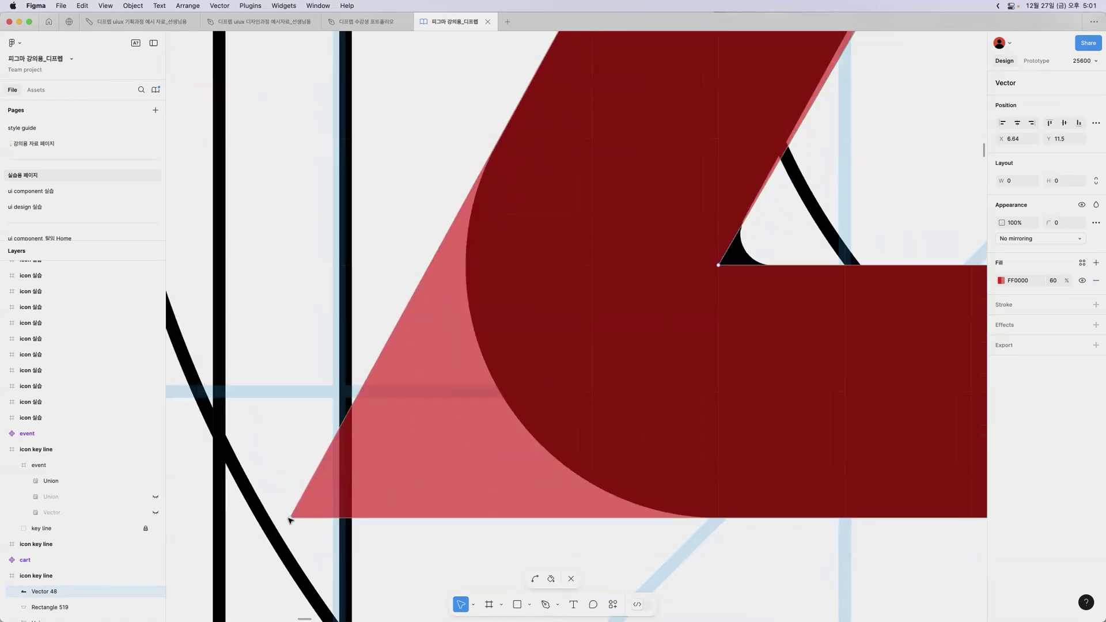
{"action": "left_click_drag", "start_coordinate": [290, 517], "coordinate": [292, 518]}
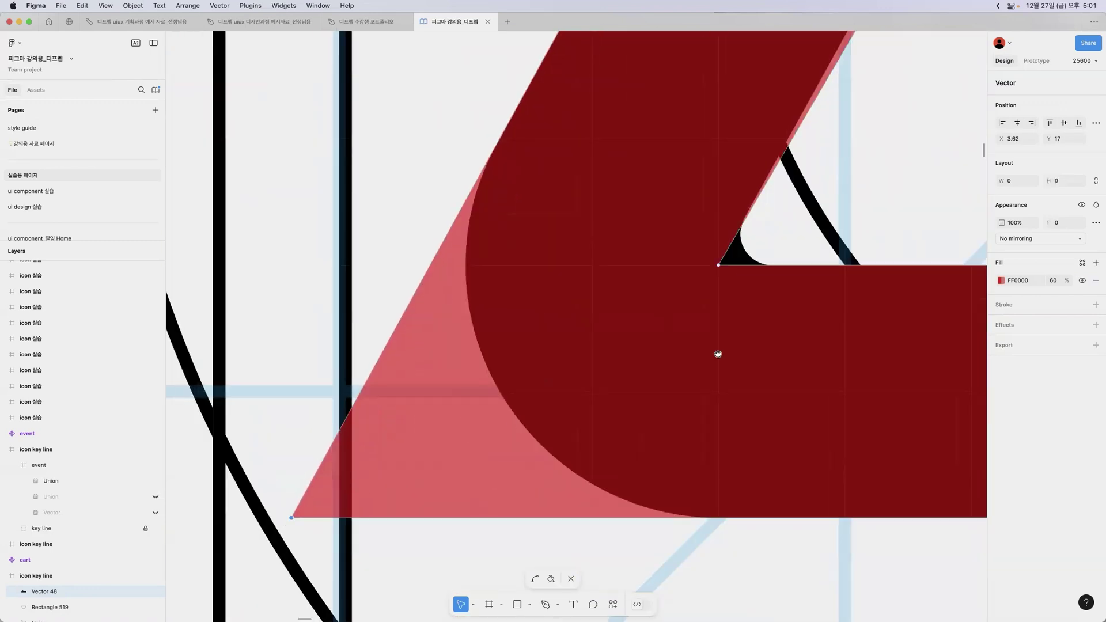
Step: Move the upper-right corner of the bar's slanted arm to about X 8.9, Y 11.54, matching the icon's edge
{"action": "scroll", "coordinate": [716, 353], "scroll_direction": "up", "scroll_amount": 4}
{"action": "scroll", "coordinate": [716, 353], "scroll_direction": "right", "scroll_amount": 5}
{"action": "scroll", "coordinate": [269, 543], "scroll_direction": "up", "scroll_amount": 1}
{"action": "left_click_drag", "start_coordinate": [550, 86], "coordinate": [539, 82]}
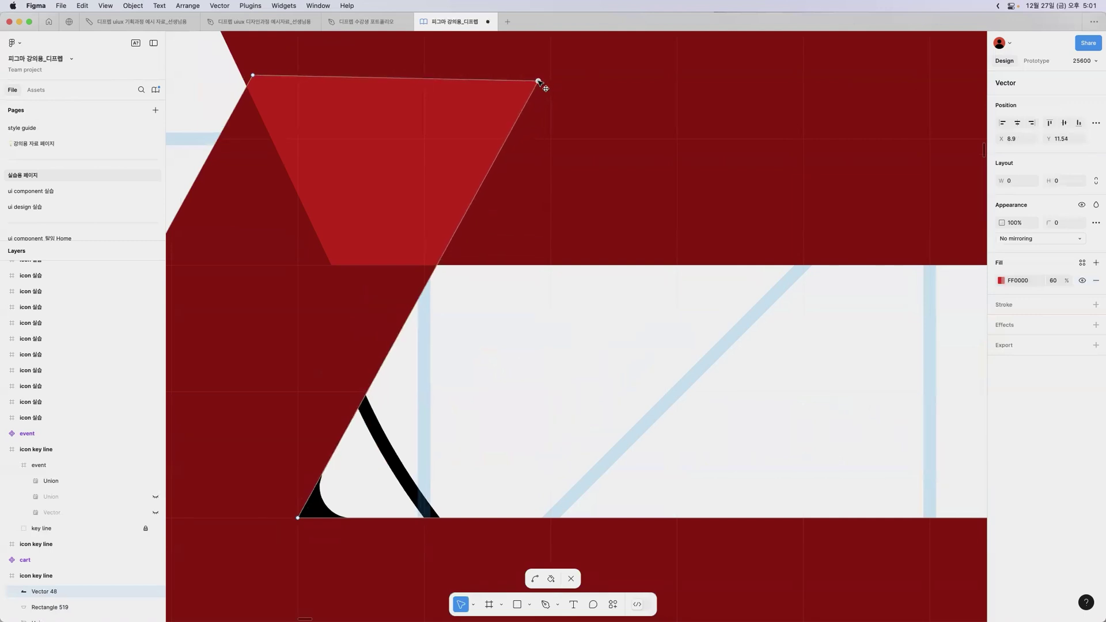
Step: Check how the bar outline lines up with the icon at its right end, inner bend and slanted arm
{"action": "scroll", "coordinate": [468, 311], "scroll_direction": "down", "scroll_amount": 5}
{"action": "scroll", "coordinate": [468, 311], "scroll_direction": "right", "scroll_amount": 8}
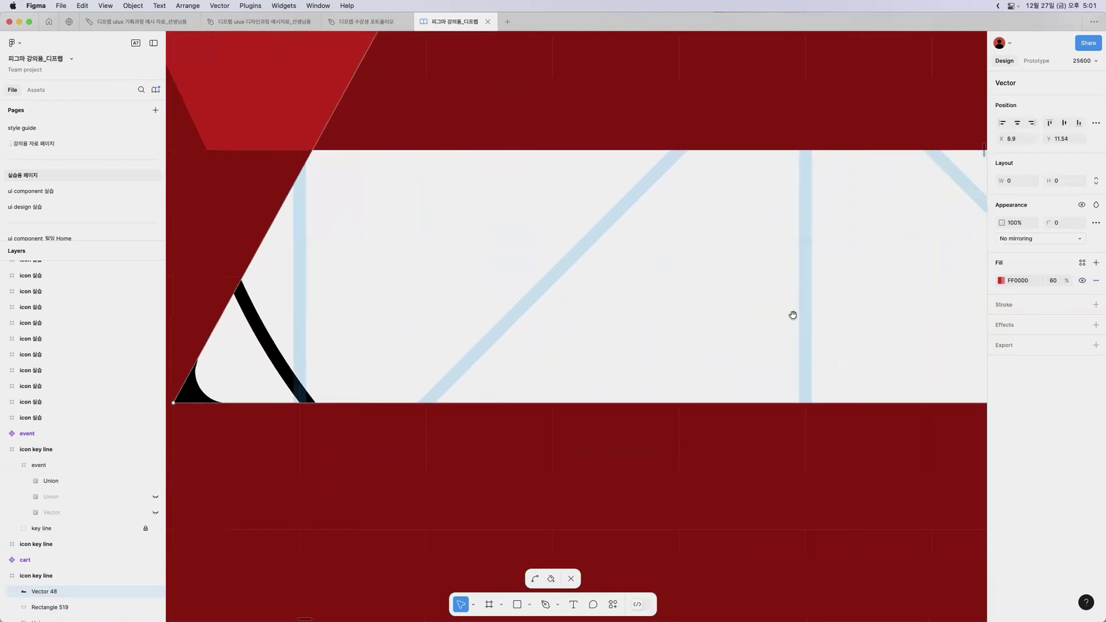
{"action": "scroll", "coordinate": [470, 248], "scroll_direction": "down", "scroll_amount": 5}
{"action": "scroll", "coordinate": [563, 233], "scroll_direction": "right", "scroll_amount": 5}
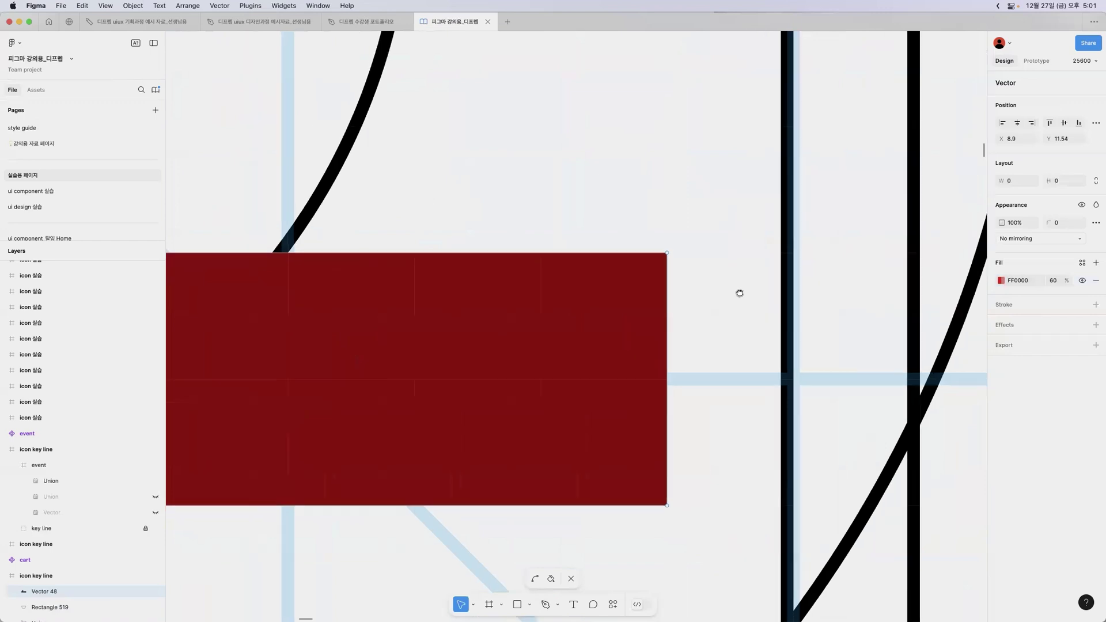
{"action": "scroll", "coordinate": [738, 291], "scroll_direction": "up", "scroll_amount": 5}
{"action": "scroll", "coordinate": [599, 348], "scroll_direction": "left", "scroll_amount": 5}
{"action": "scroll", "coordinate": [438, 476], "scroll_direction": "up", "scroll_amount": 5}
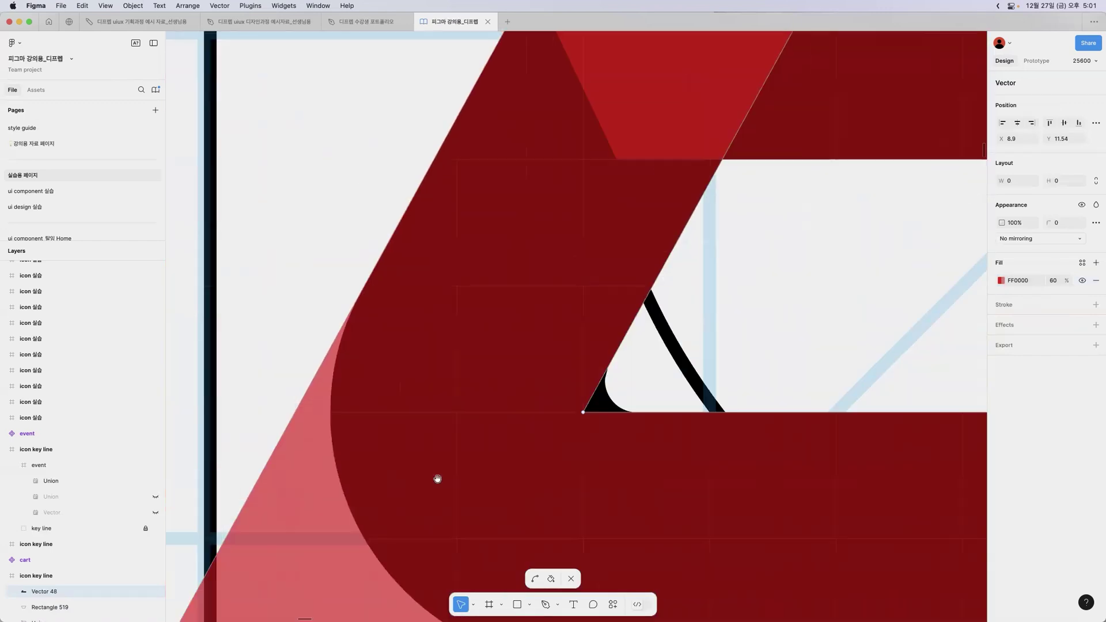
{"action": "scroll", "coordinate": [457, 237], "scroll_direction": "up", "scroll_amount": 5}
{"action": "scroll", "coordinate": [457, 237], "scroll_direction": "right", "scroll_amount": 3}
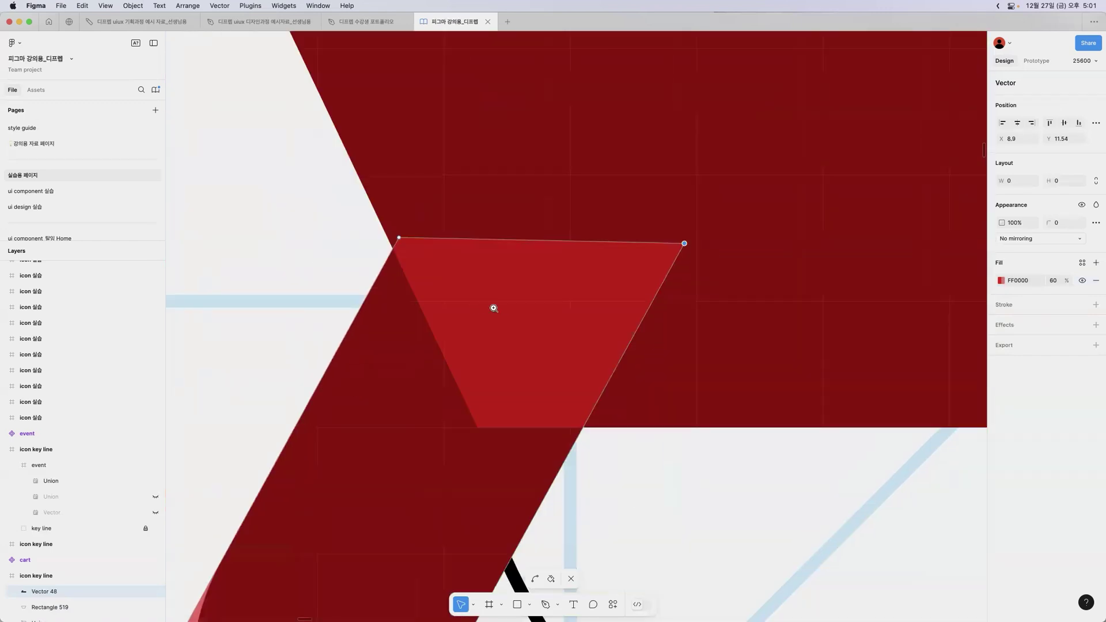
Step: Round the bar outline's lower-left corner to match the icon's outer bend
{"action": "left_click", "coordinate": [493, 308], "text": "alt"}
{"action": "left_click", "coordinate": [494, 308], "text": "alt"}
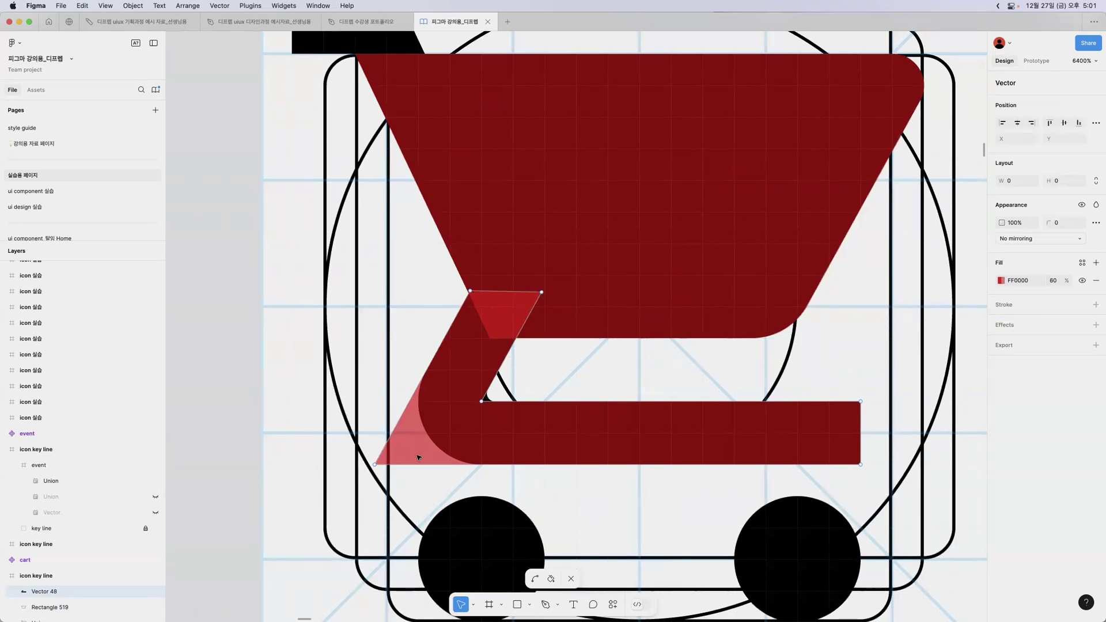
{"action": "left_click", "coordinate": [375, 464]}
{"action": "left_click", "coordinate": [1060, 225]}
{"action": "type", "text": "15"}
{"action": "key", "text": "Return"}
{"action": "left_click", "coordinate": [1060, 225]}
{"action": "key", "text": "Return"}
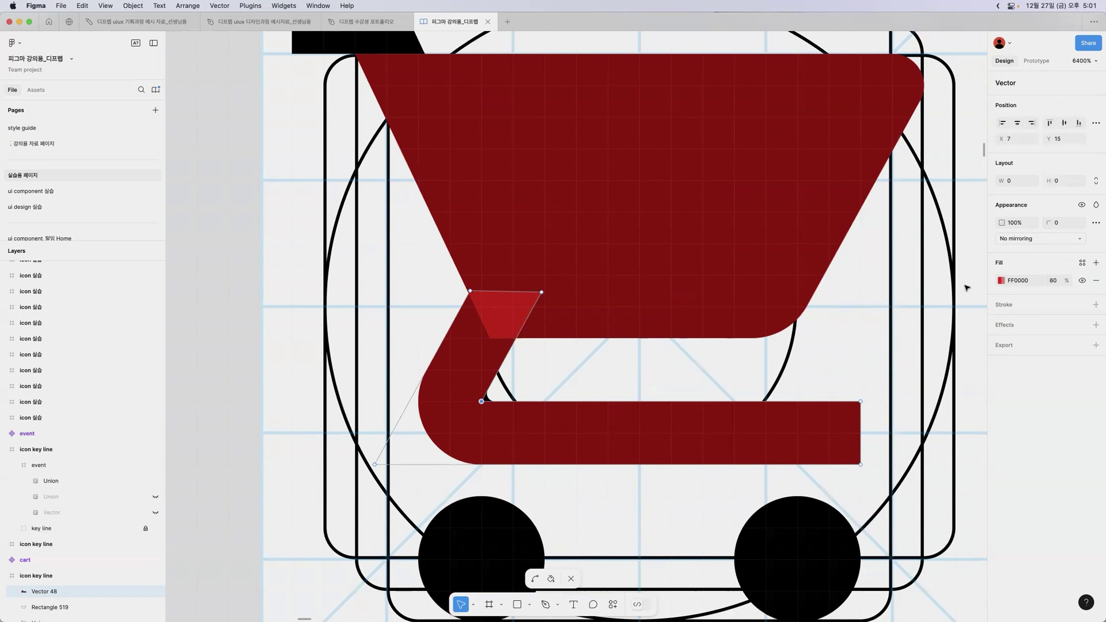
Step: Round the bar outline's inner corner at X 7, Y 15 with a radius of 0.25 and finish editing its points
{"action": "left_click", "coordinate": [1056, 225]}
{"action": "left_click", "coordinate": [652, 367]}
{"action": "left_click", "coordinate": [1063, 224]}
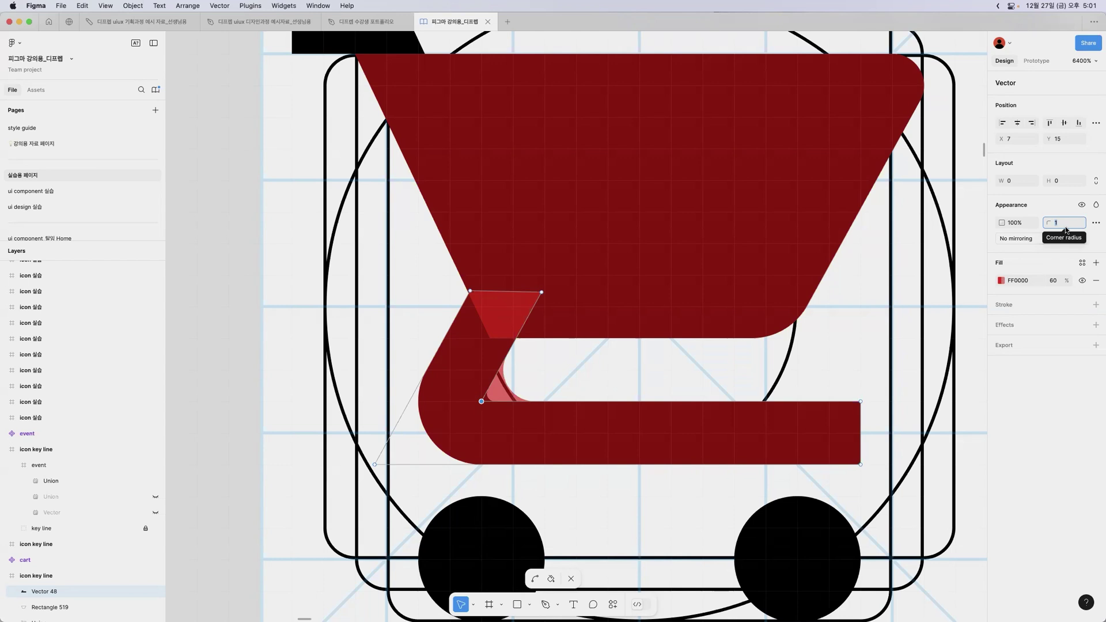
{"action": "type", "text": "0.25"}
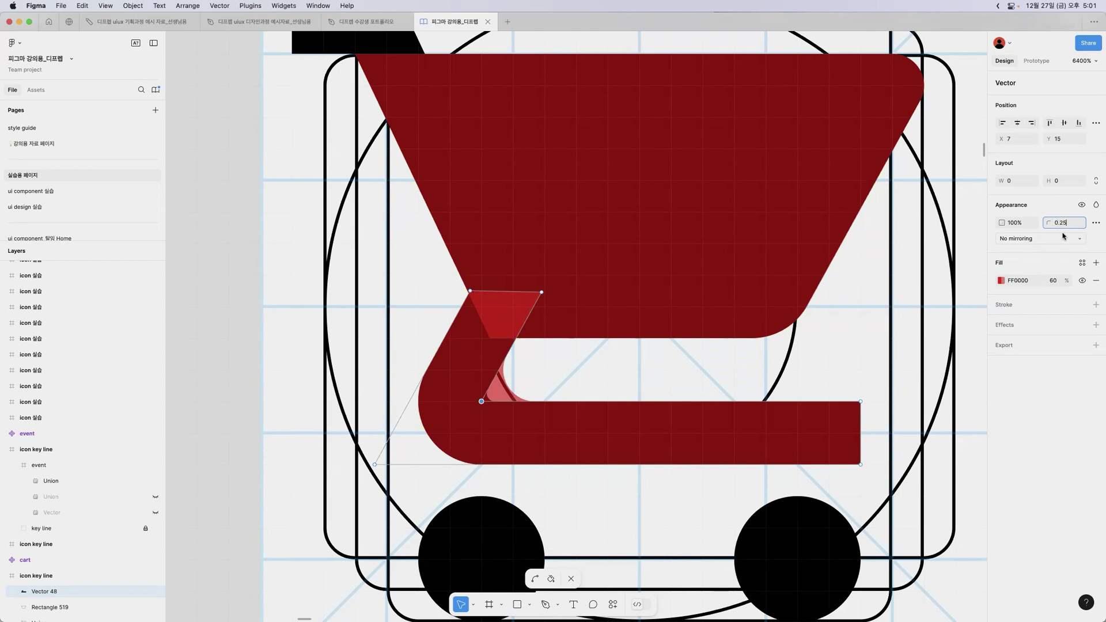
{"action": "key", "text": "Return"}
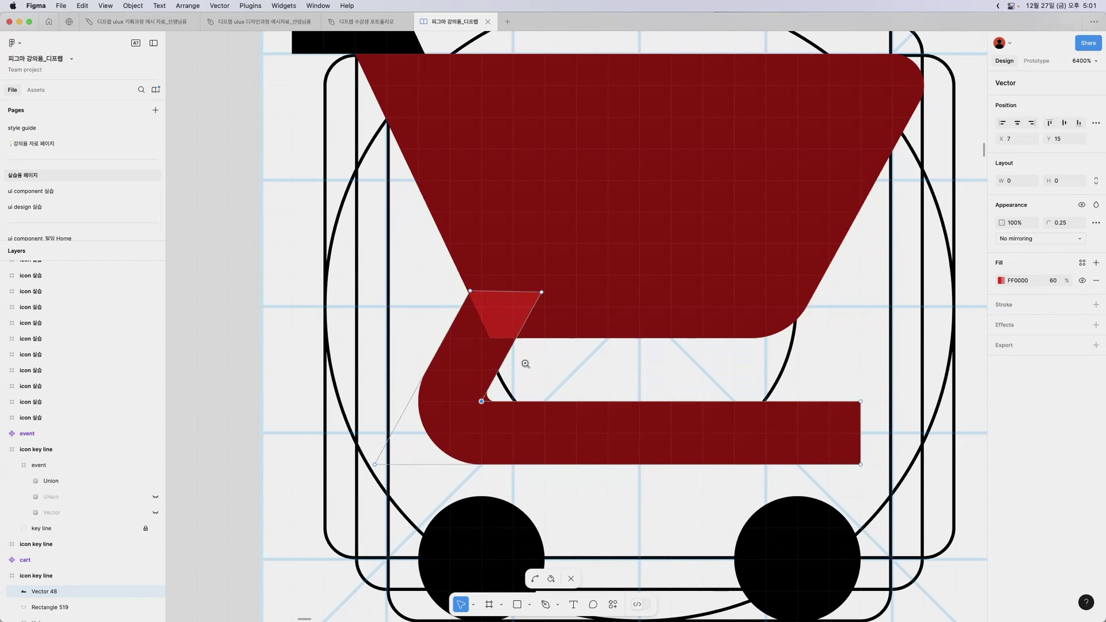
{"action": "key", "text": "super+equal"}
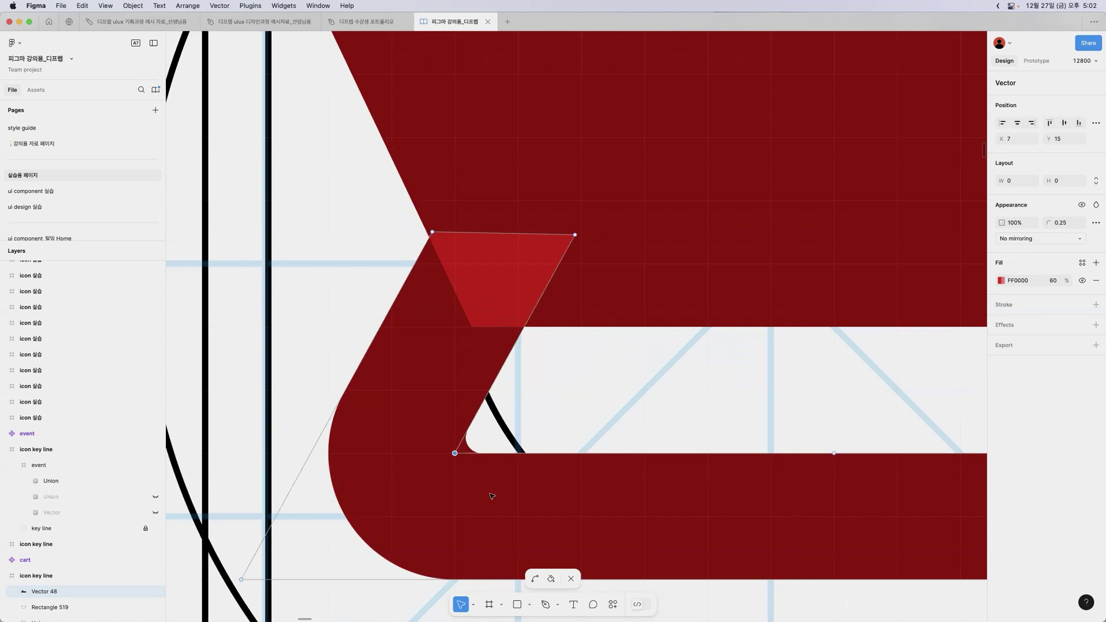
{"action": "key", "text": "Escape"}
{"action": "left_click", "coordinate": [607, 398], "text": "alt"}
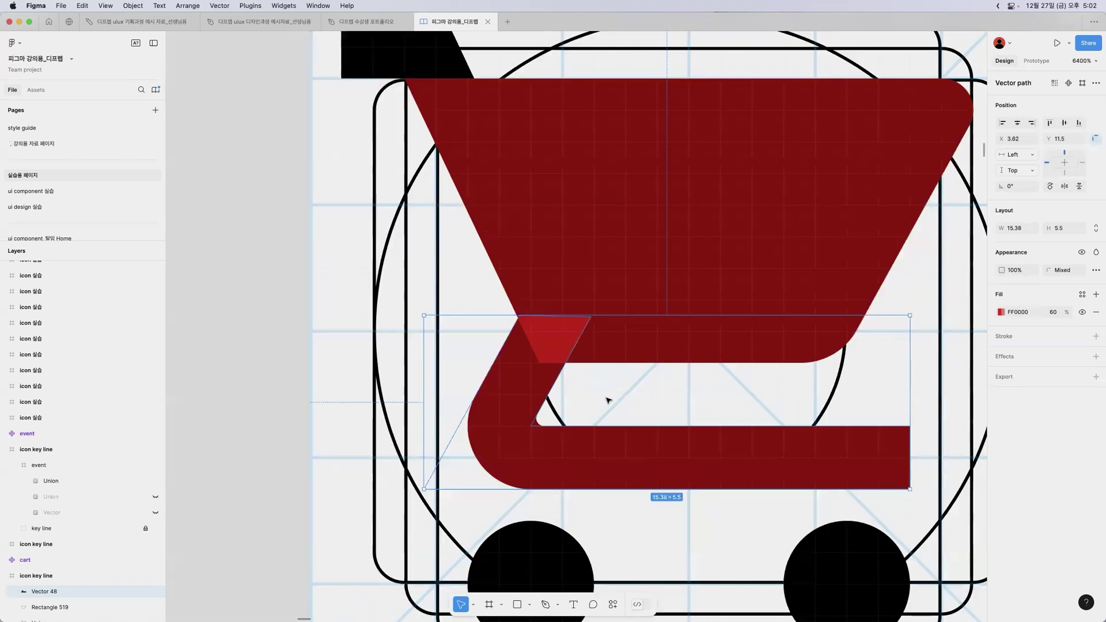
{"action": "left_click_drag", "start_coordinate": [642, 378], "coordinate": [565, 380]}
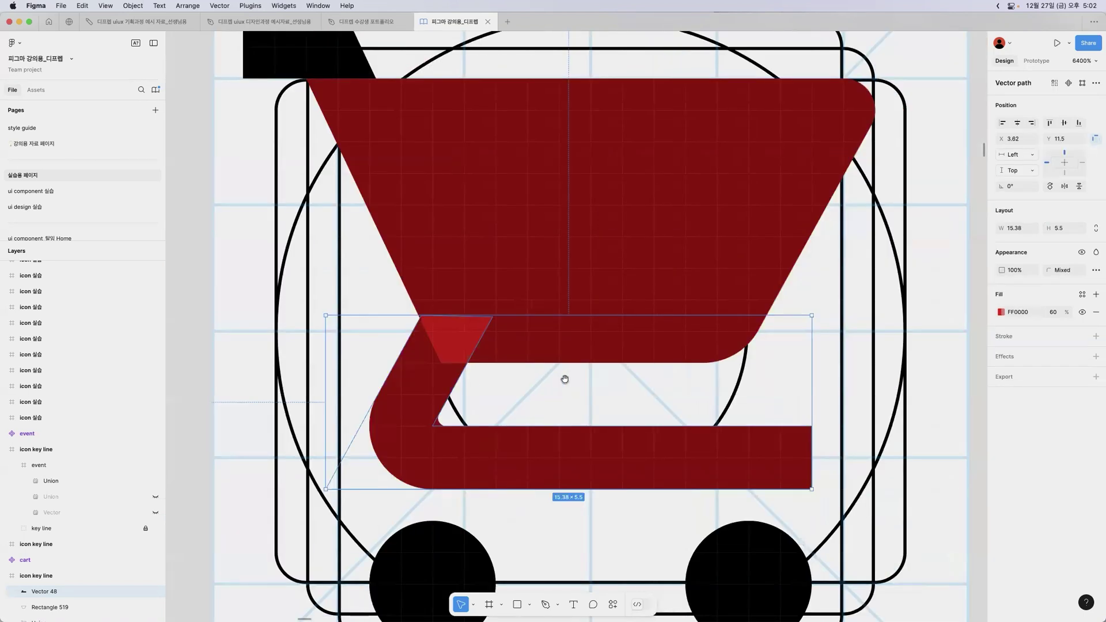
{"action": "left_click", "coordinate": [566, 380], "text": "alt"}
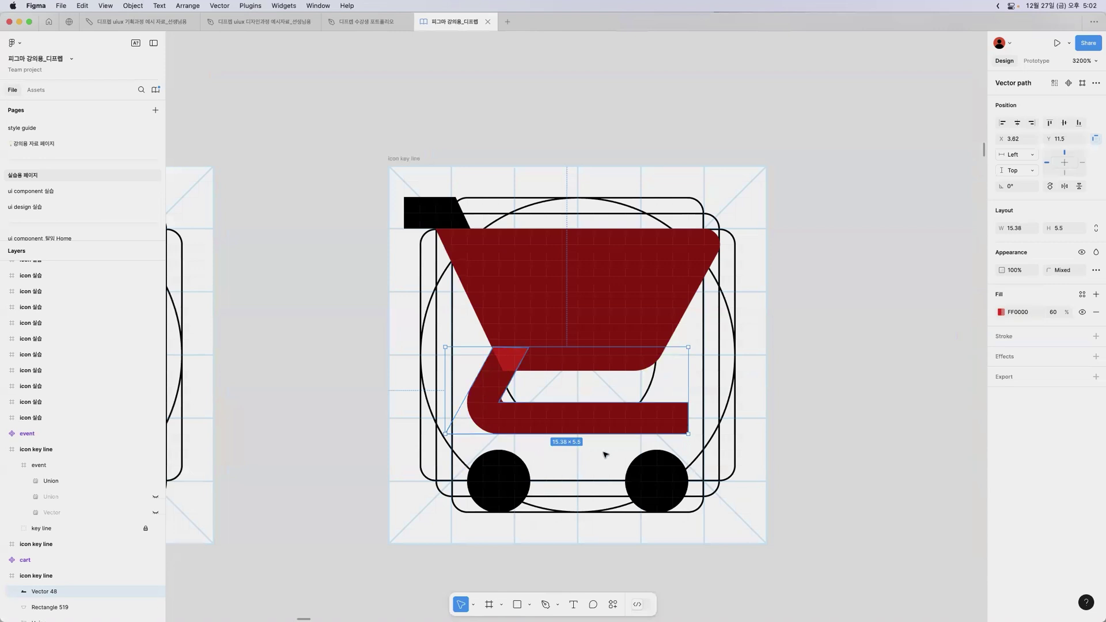
Step: Turn on snapping to the pixel grid and trace both cart wheels with 4 × 4 circles
{"action": "left_click", "coordinate": [836, 338]}
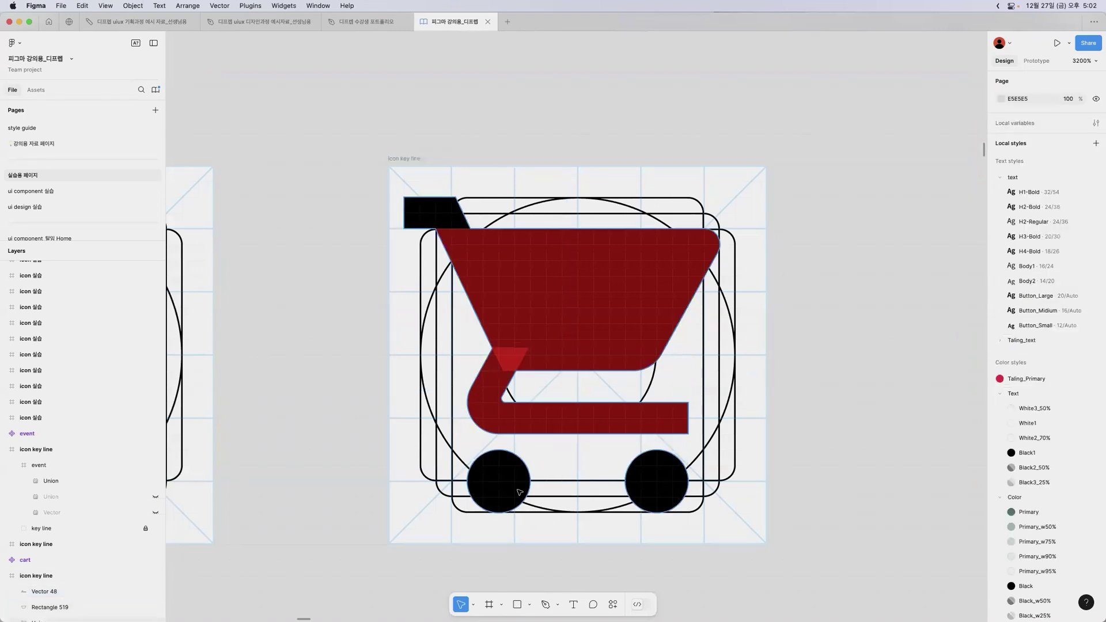
{"action": "left_click", "coordinate": [23, 44]}
{"action": "mouse_move", "coordinate": [59, 199]}
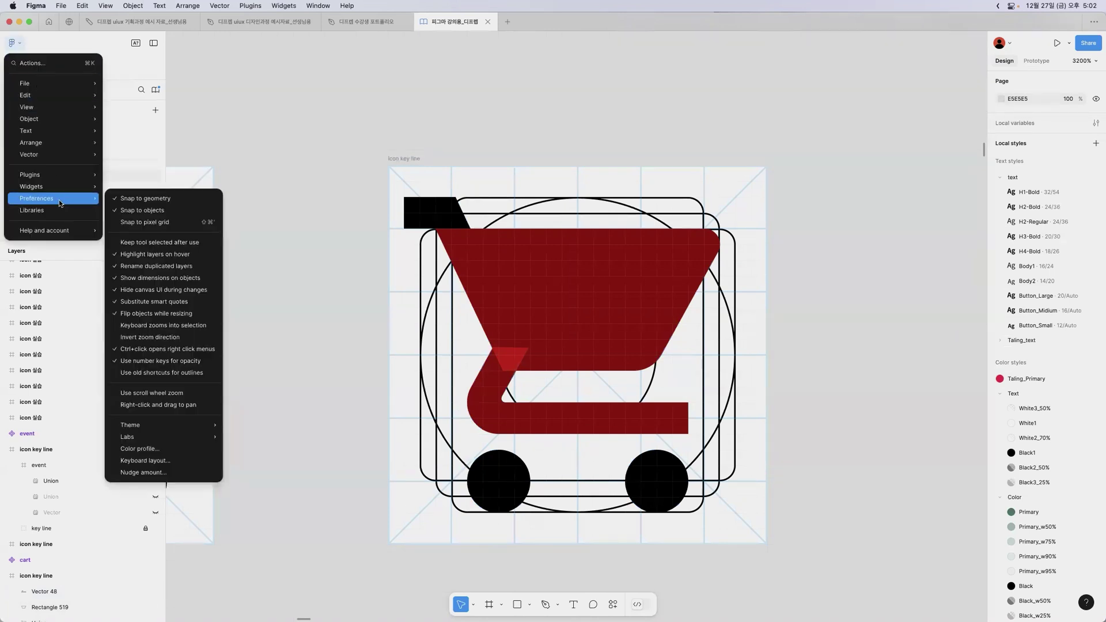
{"action": "left_click", "coordinate": [160, 221]}
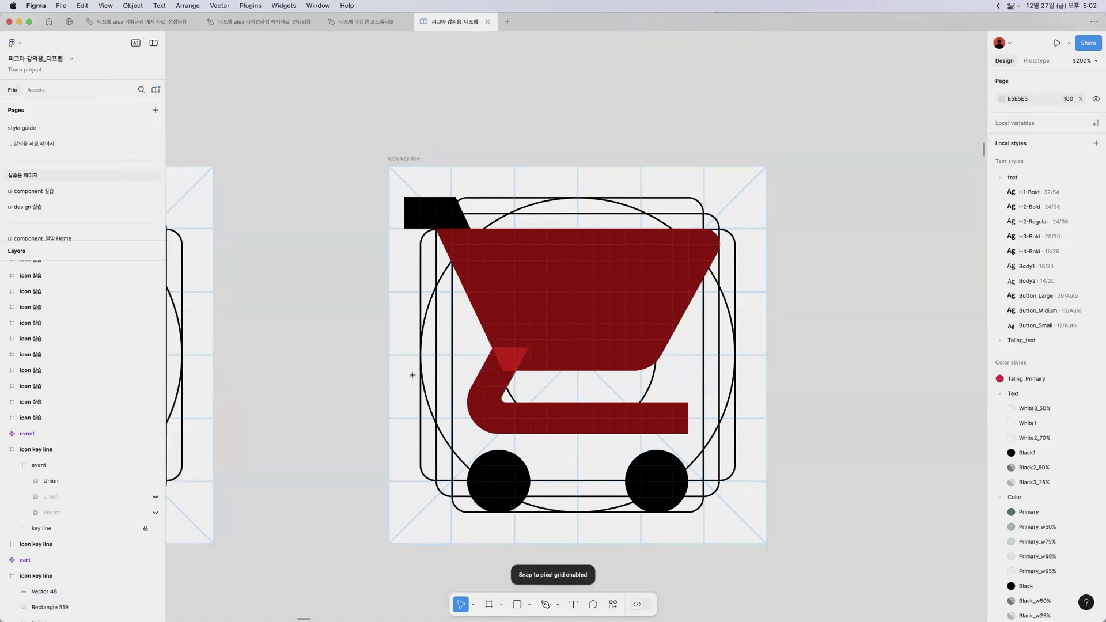
{"action": "key", "text": "o"}
{"action": "mouse_move", "coordinate": [467, 450]}
{"action": "left_mouse_down"}
{"action": "mouse_move", "coordinate": [530, 512]}
{"action": "mouse_move", "coordinate": [657, 482]}
{"action": "left_mouse_up"}
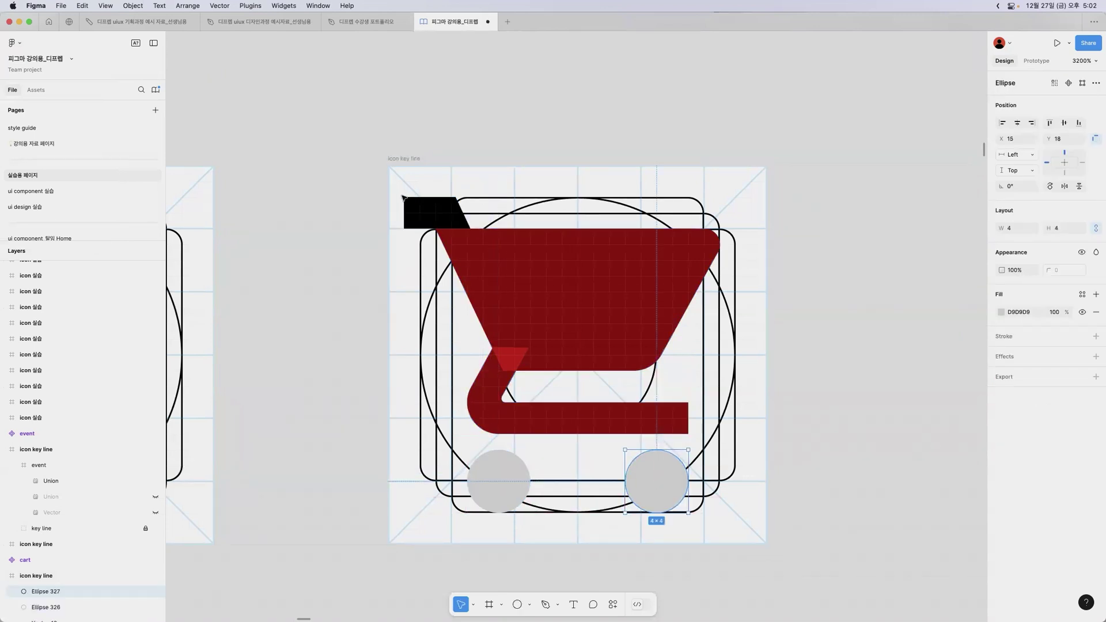
Step: Draw a 4 × 2 rectangle over the cart handle at X 1, Y 2, with fill FF0000 and 60% opacity
{"action": "key", "text": "r"}
{"action": "mouse_move", "coordinate": [405, 198]}
{"action": "left_mouse_down"}
{"action": "mouse_move", "coordinate": [467, 219]}
{"action": "mouse_move", "coordinate": [468, 229]}
{"action": "left_mouse_up"}
{"action": "scroll", "coordinate": [457, 201], "scroll_direction": "up", "scroll_amount": 2}
{"action": "scroll", "coordinate": [457, 200], "scroll_direction": "up", "scroll_amount": 2}
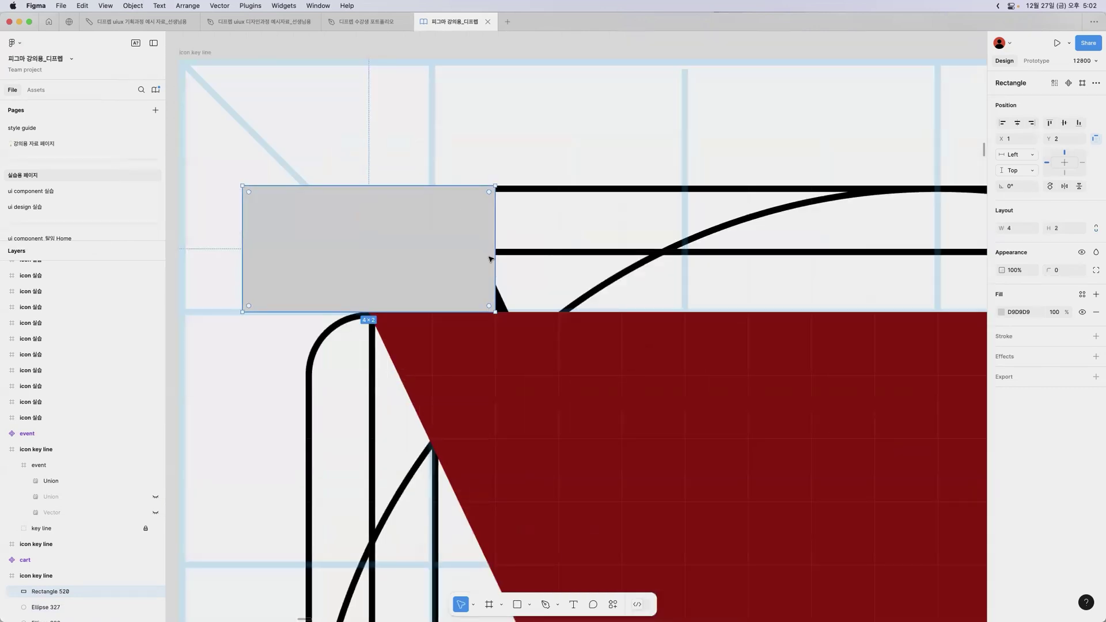
{"action": "left_click", "coordinate": [1001, 312]}
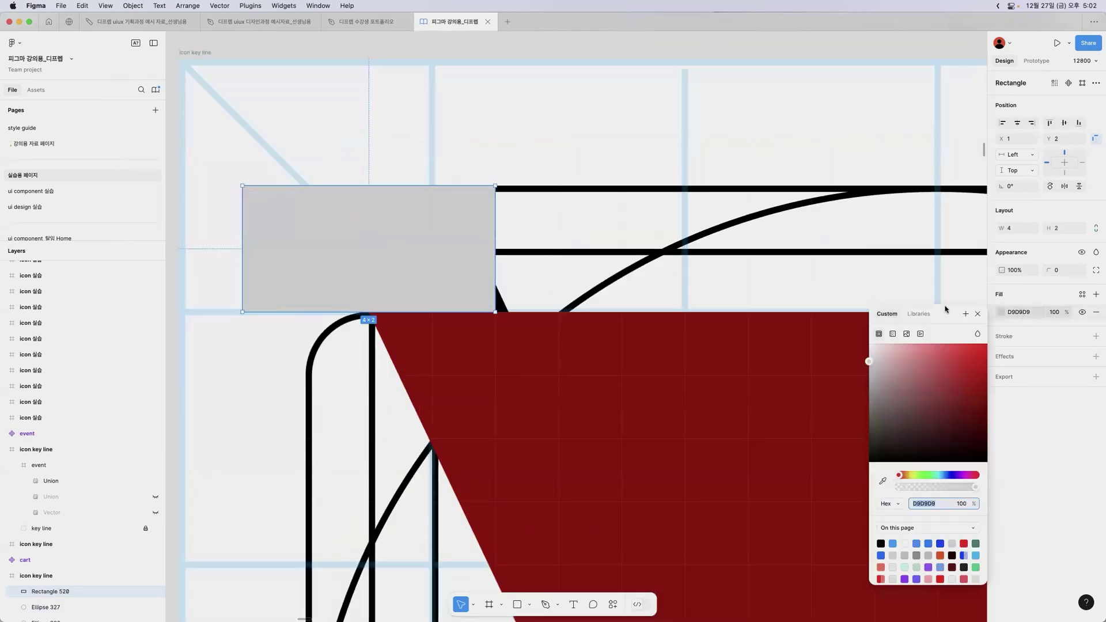
{"action": "type", "text": "ff0000"}
{"action": "key", "text": "Return"}
{"action": "key", "text": "9"}
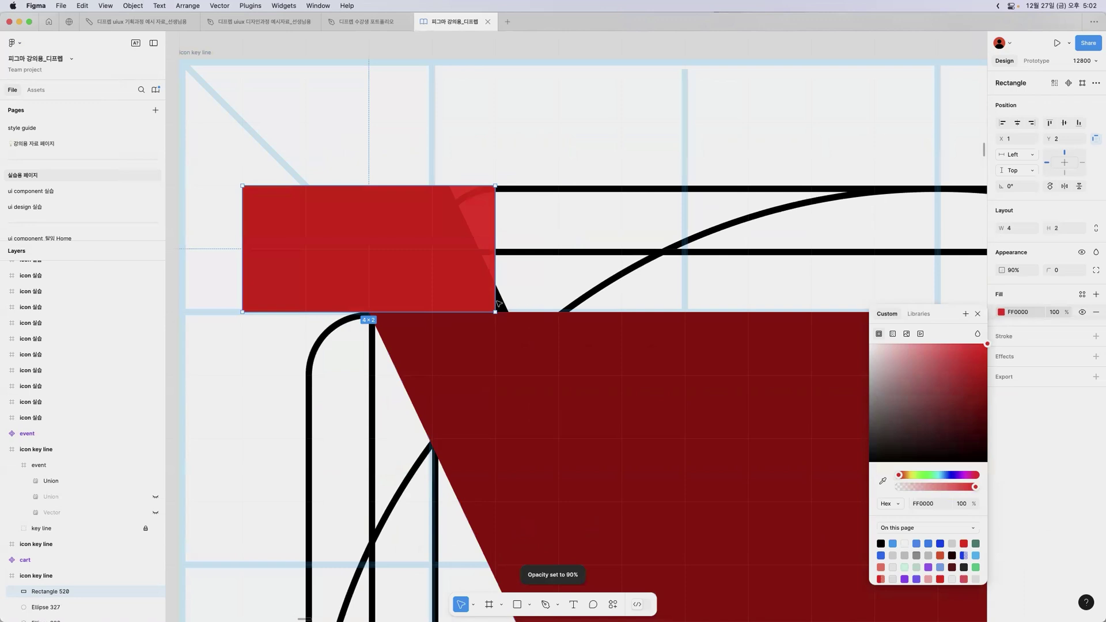
{"action": "key", "text": "6"}
Step: Slant the handle rectangle's right edge, moving its lower corner to X 5.2, Y 4 and its upper corner to about X 4.29, Y 2
{"action": "double_click", "coordinate": [495, 312]}
{"action": "left_click_drag", "start_coordinate": [497, 314], "coordinate": [508, 314]}
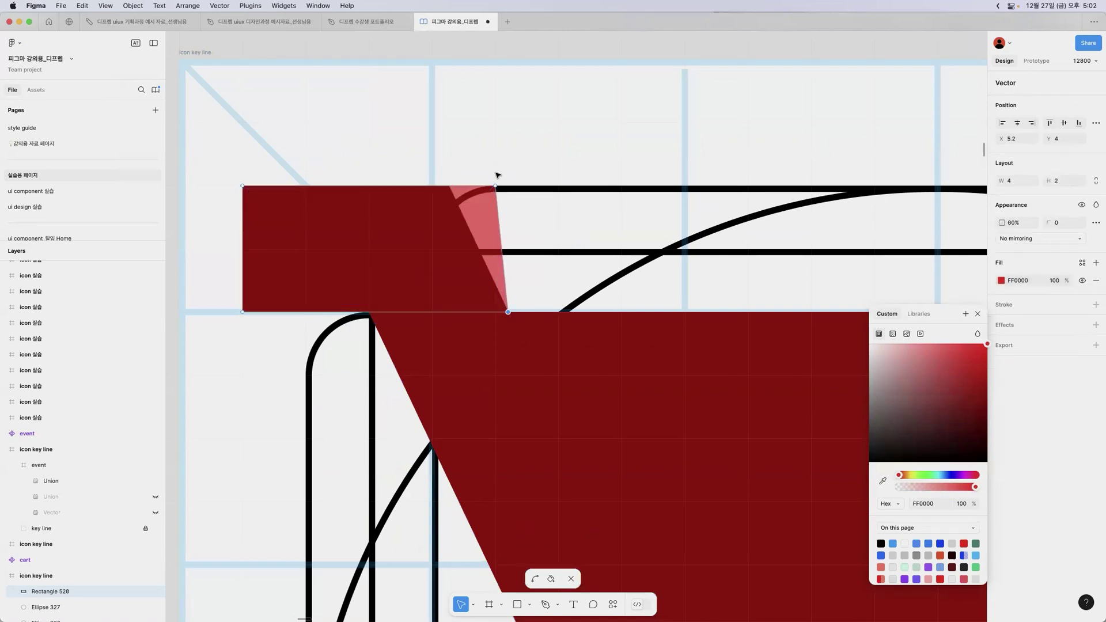
{"action": "left_click", "coordinate": [496, 188]}
{"action": "left_click_drag", "start_coordinate": [494, 186], "coordinate": [453, 188]}
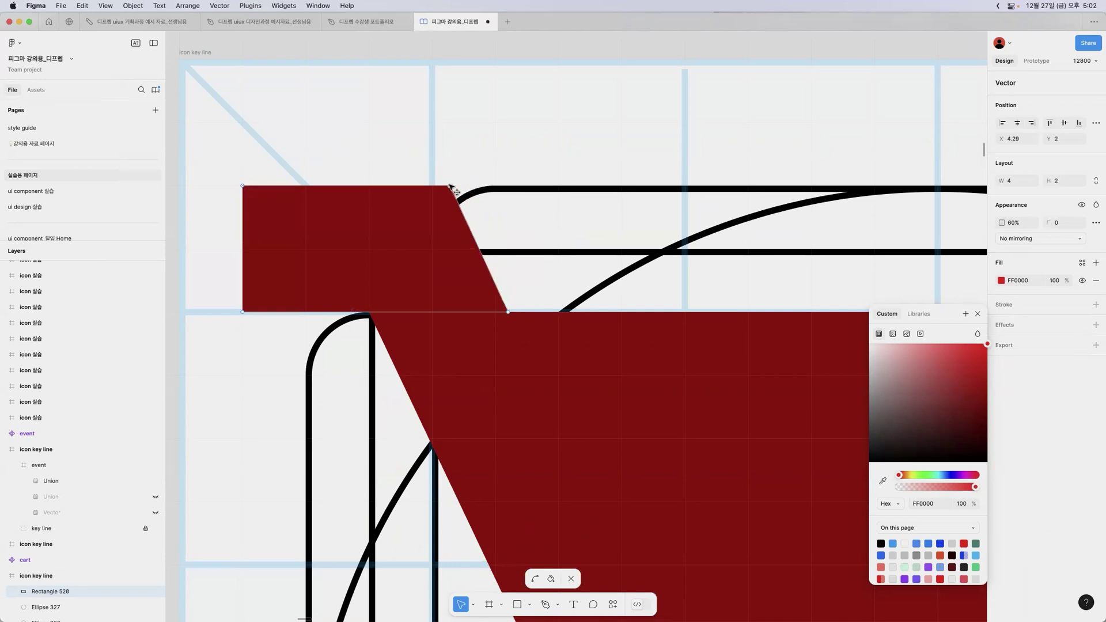
{"action": "key", "text": "Escape"}
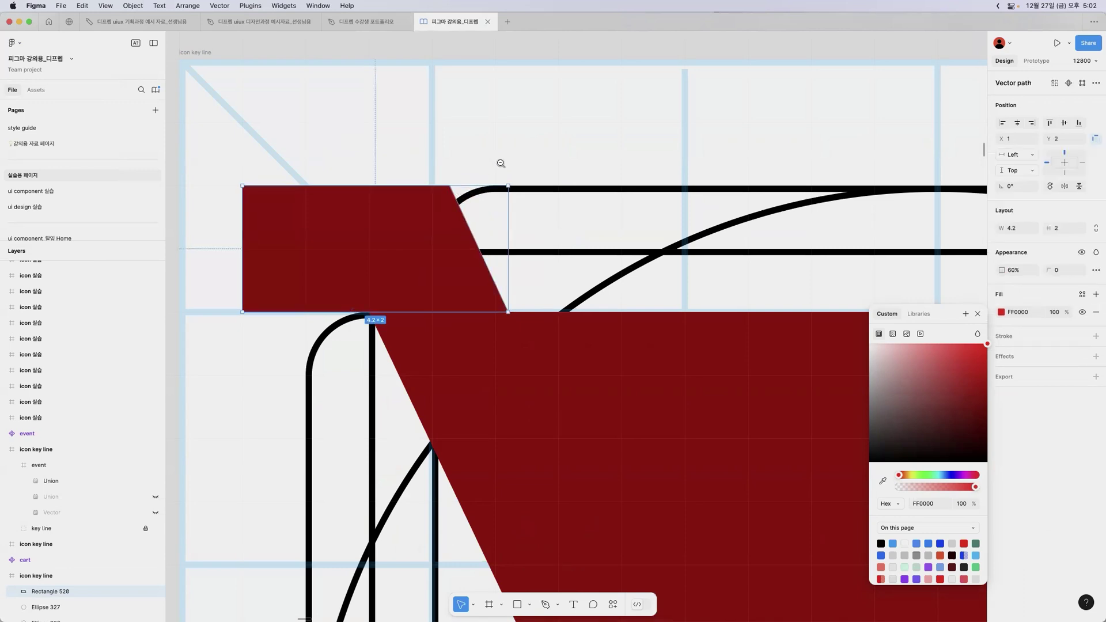
{"action": "scroll", "coordinate": [501, 163], "scroll_direction": "down", "scroll_amount": 6}
{"action": "scroll", "coordinate": [587, 190], "scroll_direction": "up", "scroll_amount": 2}
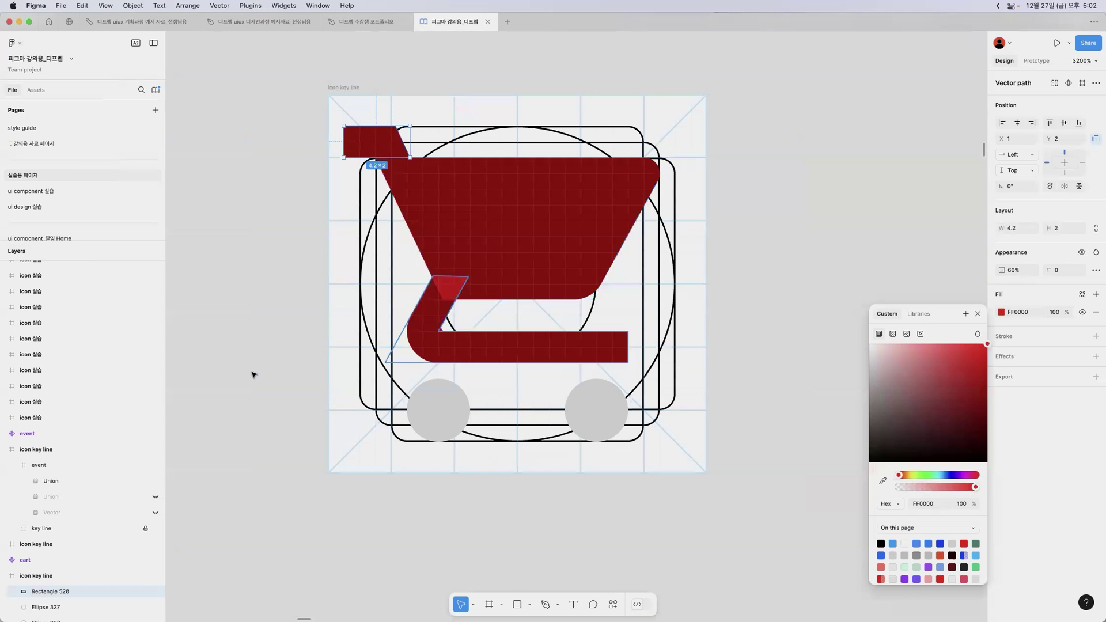
{"action": "scroll", "coordinate": [83, 530], "scroll_direction": "down", "scroll_amount": 3}
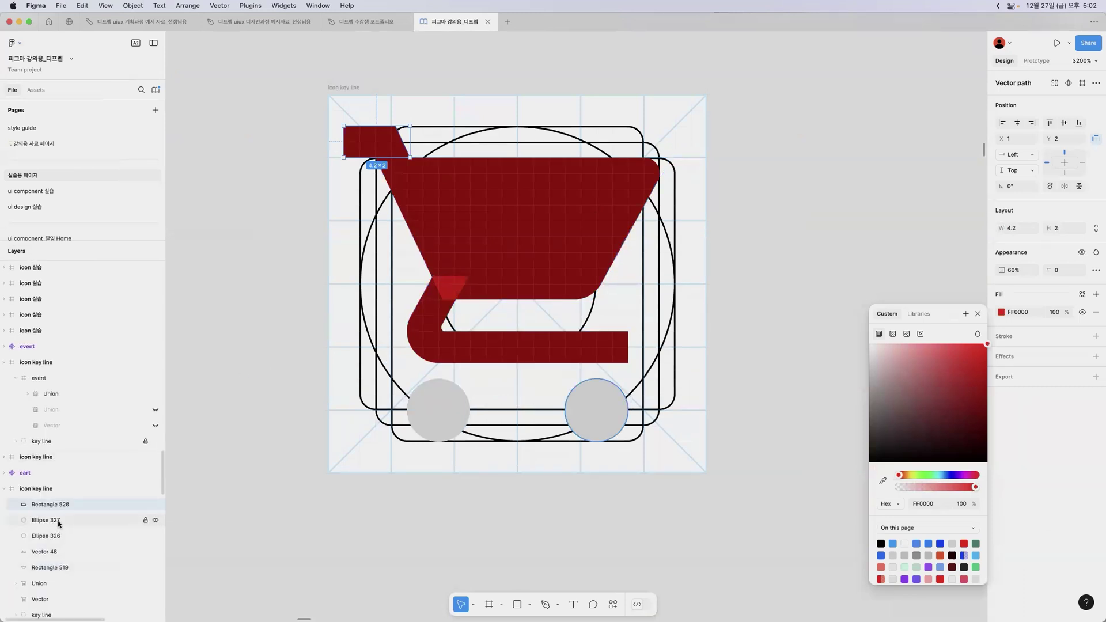
{"action": "left_click", "coordinate": [58, 521]}
{"action": "left_click", "coordinate": [56, 536]}
{"action": "left_click", "coordinate": [53, 569]}
{"action": "left_click", "coordinate": [66, 505], "text": "shift"}
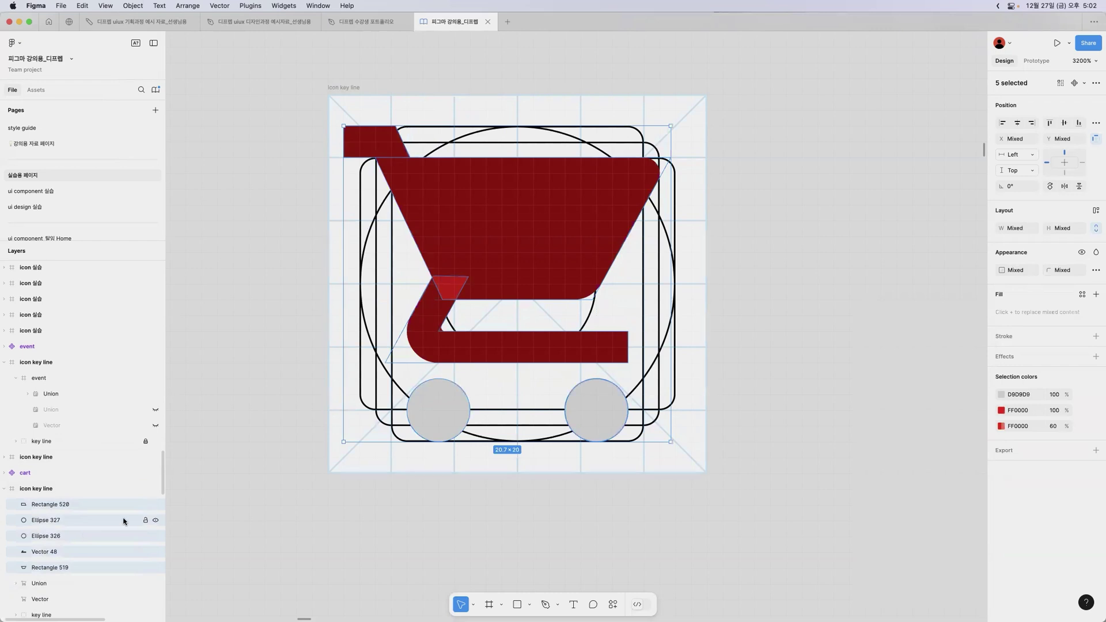
{"action": "left_click", "coordinate": [703, 395]}
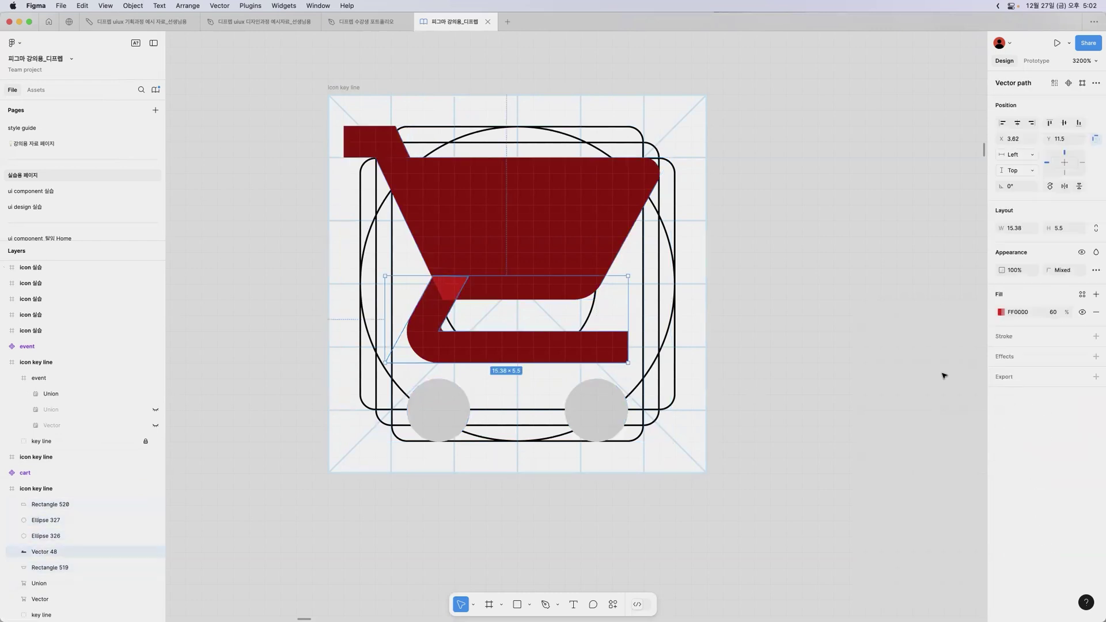
Step: Set the lower bar shape's fill to black (000000) at 100% opacity
{"action": "left_click", "coordinate": [1001, 312]}
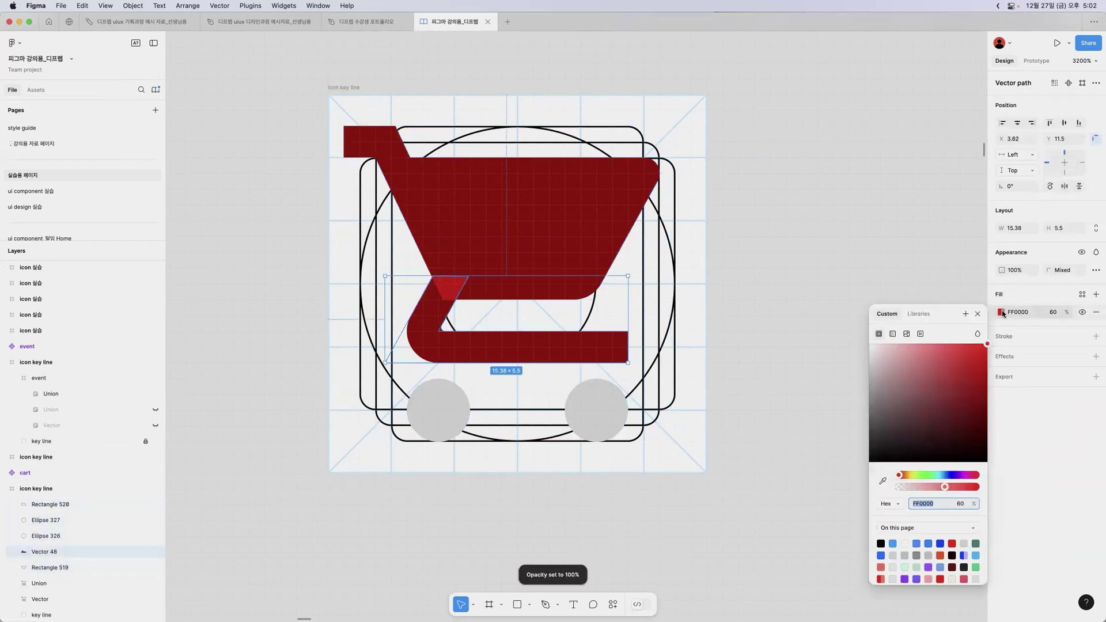
{"action": "left_click", "coordinate": [1056, 316]}
{"action": "type", "text": "100"}
{"action": "key", "text": "Return"}
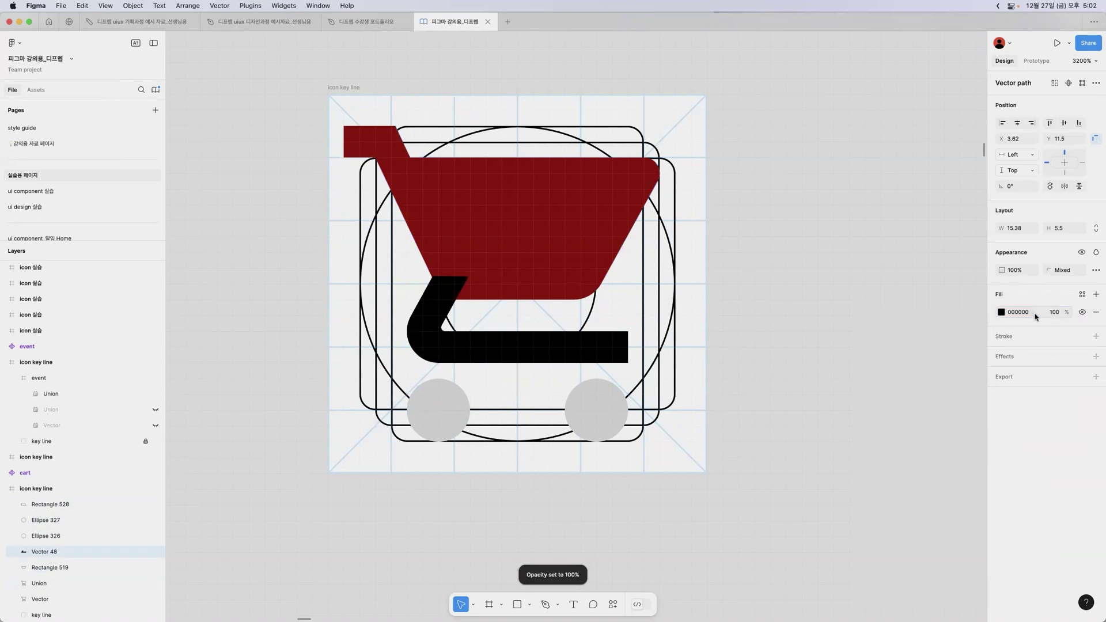
Step: Set the basket shape's opacity to 100% and its fill to black (000000)
{"action": "key", "text": "Tab"}
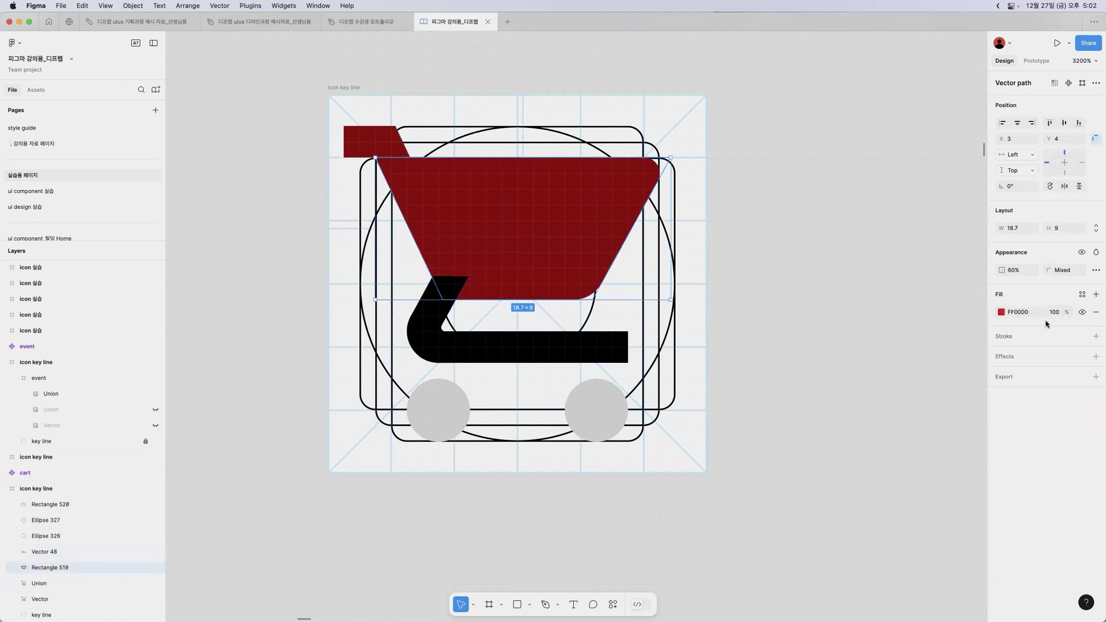
{"action": "key", "text": "0"}
{"action": "left_click", "coordinate": [1001, 312]}
{"action": "type", "text": "0"}
{"action": "key", "text": "Return"}
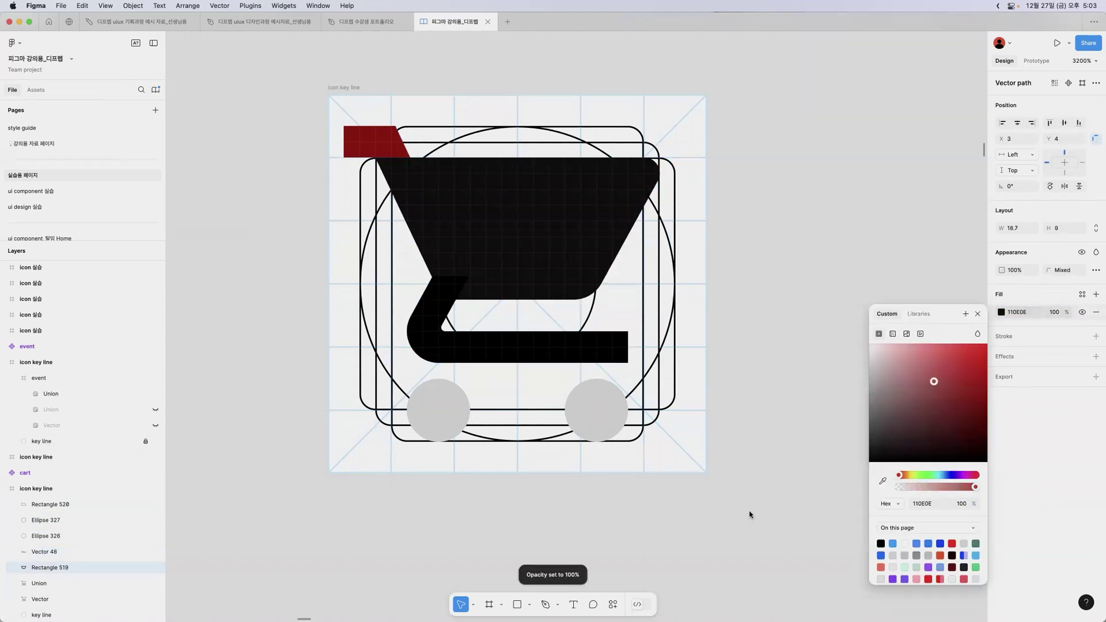
Step: Fill both wheel circles with the basket's black, sampled from the canvas
{"action": "left_click", "coordinate": [607, 423]}
{"action": "left_click", "coordinate": [439, 423], "text": "shift"}
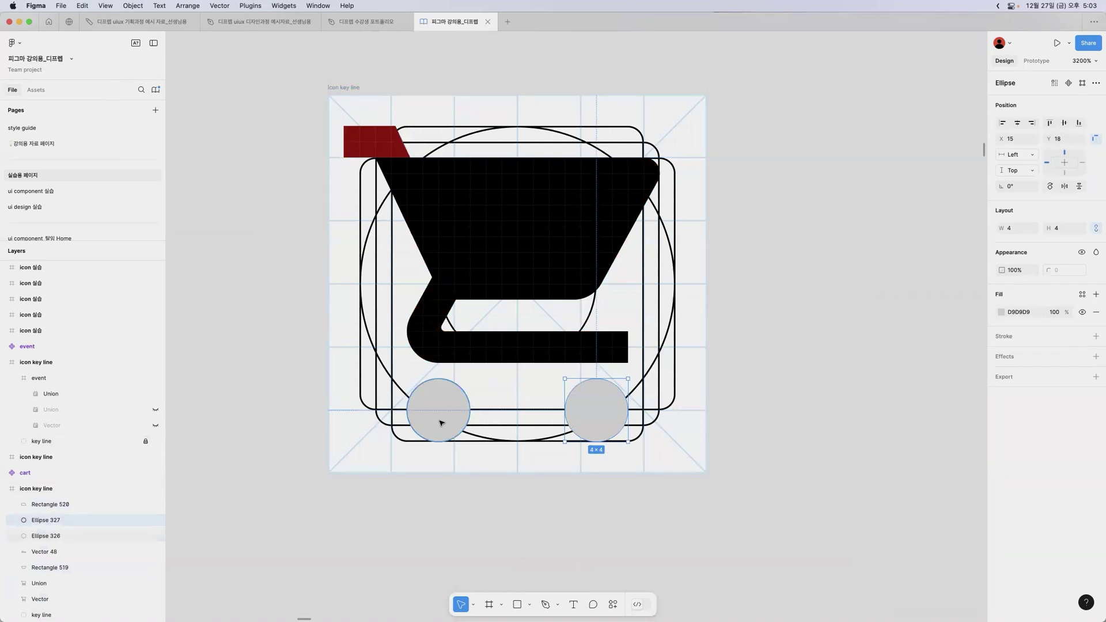
{"action": "key", "text": "i"}
{"action": "left_click", "coordinate": [465, 219]}
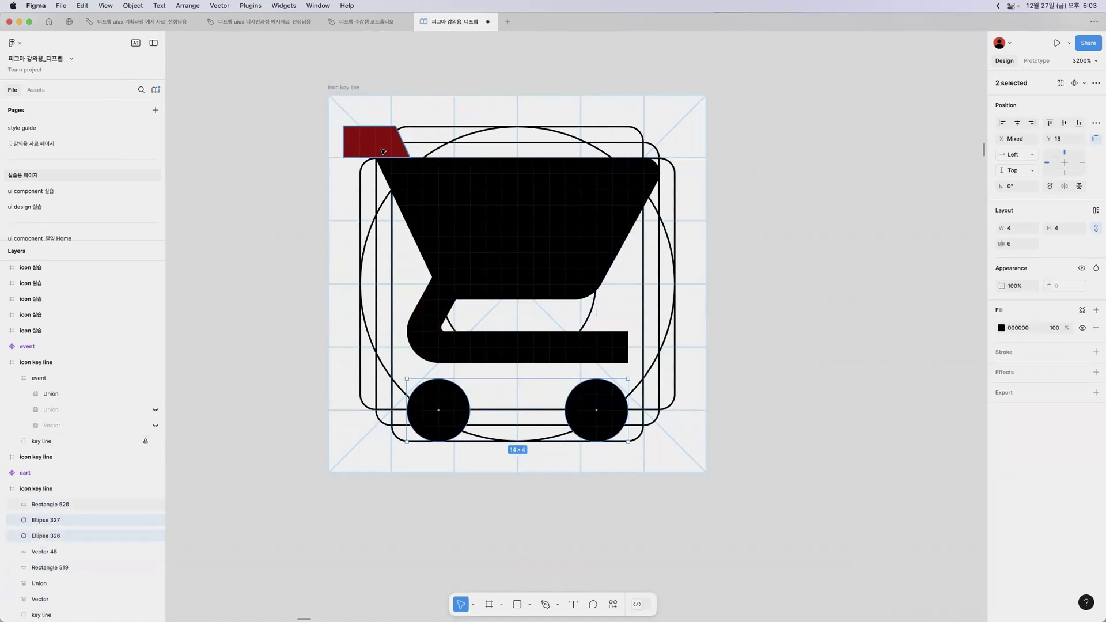
Step: Set the handle shape's opacity to 100% and fill it with the black sampled from the basket
{"action": "key", "text": "shift+Tab"}
{"action": "key", "text": "0"}
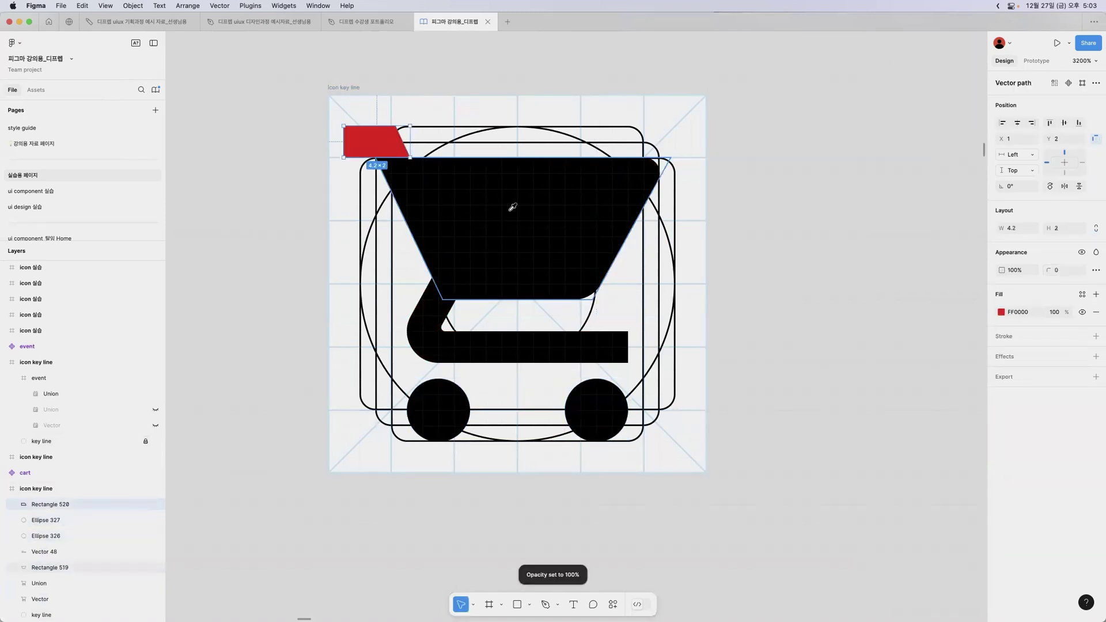
{"action": "left_click", "coordinate": [513, 208]}
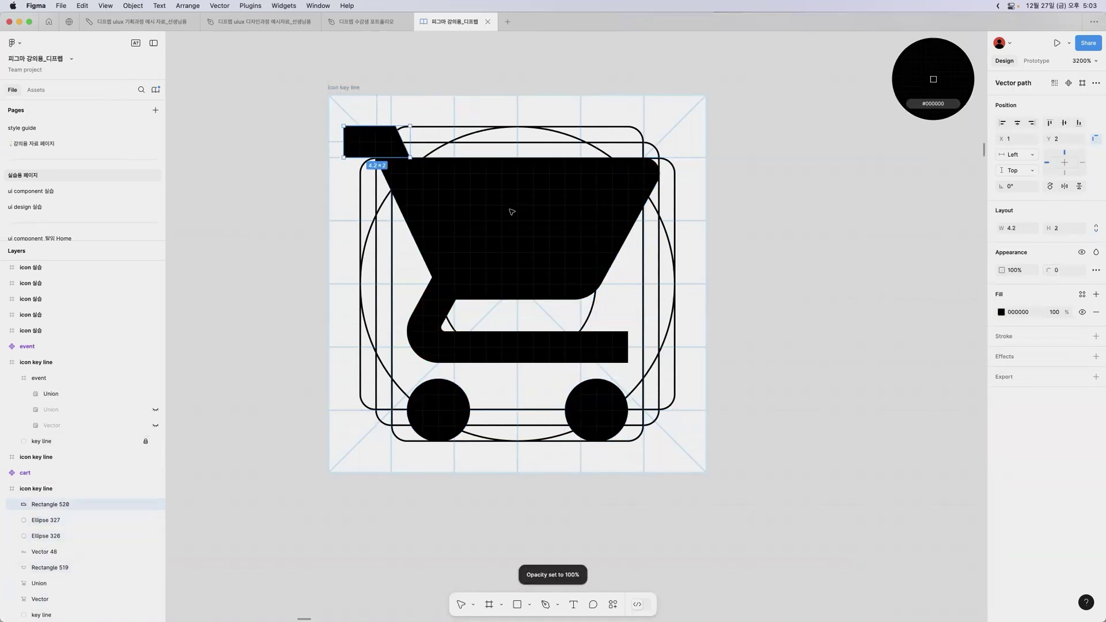
Step: Combine the handle, wheels, bar and basket with Union selection, and delete the older Union layer beneath the result
{"action": "left_click", "coordinate": [57, 570], "text": "shift"}
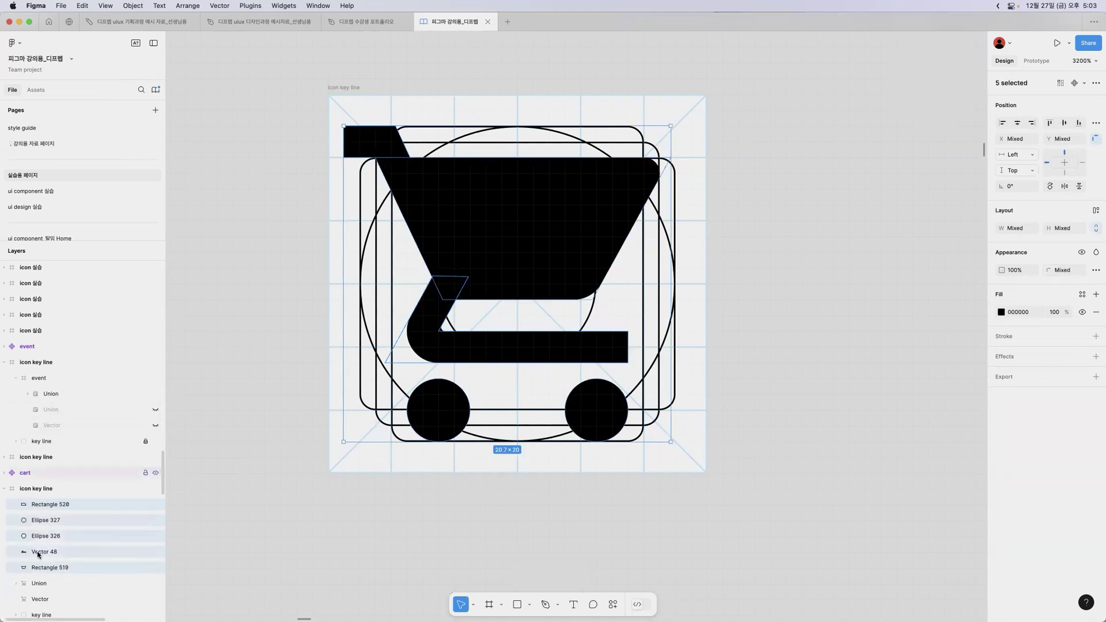
{"action": "left_click", "coordinate": [1097, 82]}
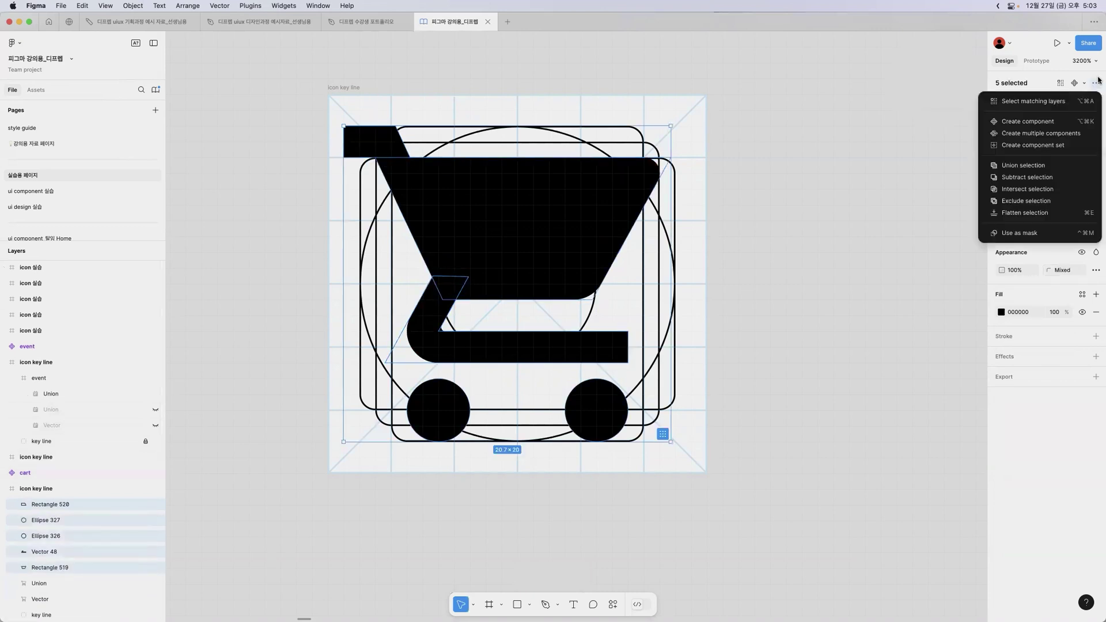
{"action": "left_click", "coordinate": [1042, 167]}
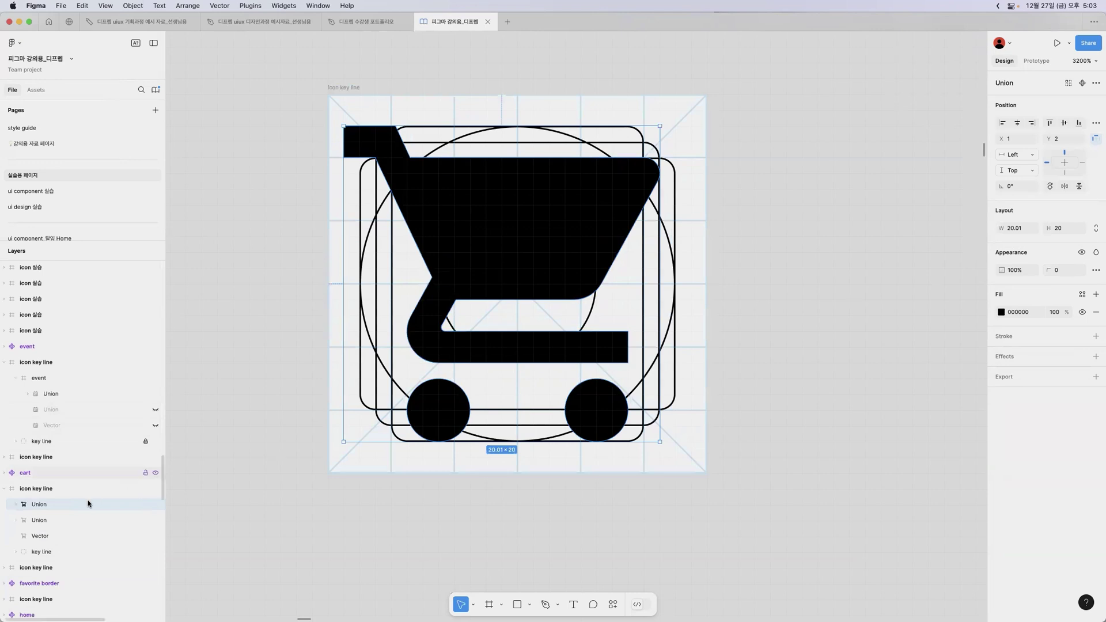
{"action": "left_click", "coordinate": [50, 524]}
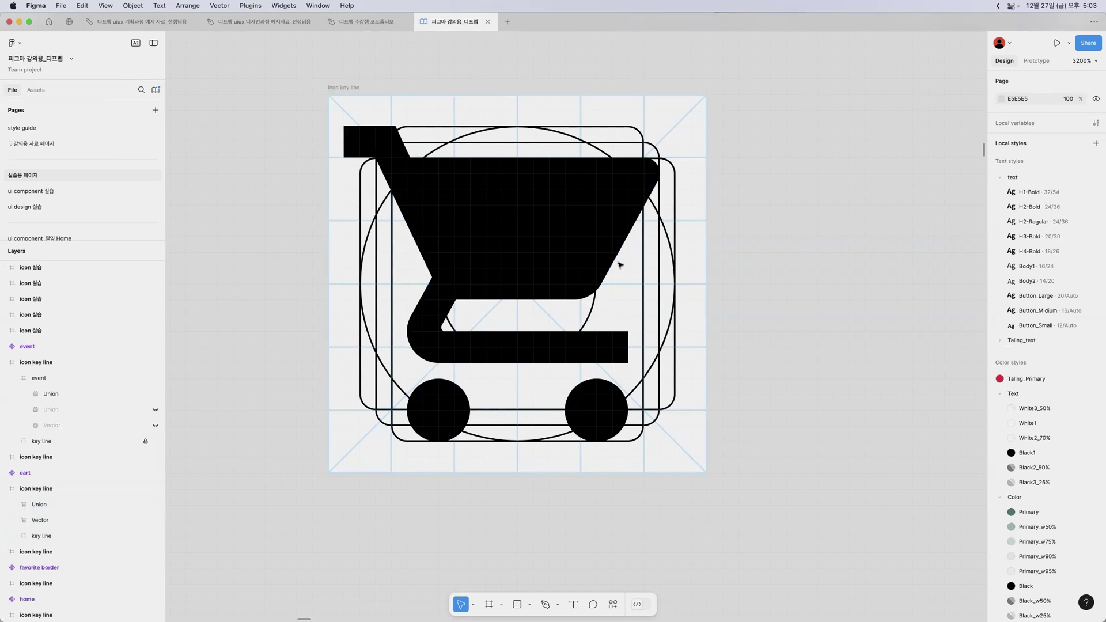
Step: Review the redrawn calendar and cart icons side by side on their key line grids
{"action": "left_click", "coordinate": [352, 88]}
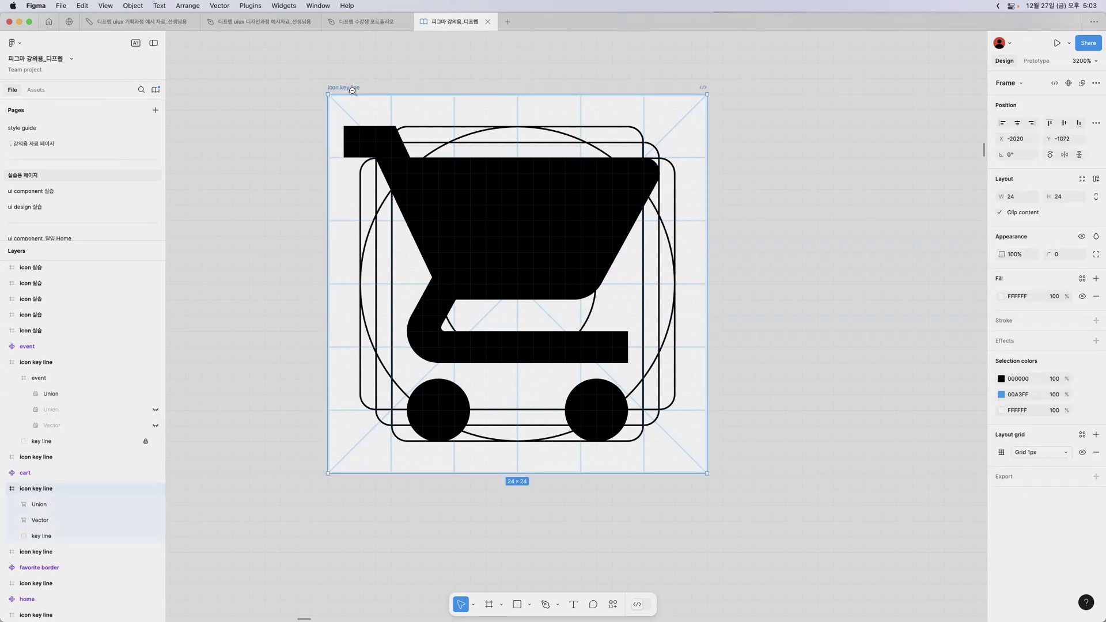
{"action": "scroll", "coordinate": [352, 90], "scroll_direction": "down", "scroll_amount": 5}
{"action": "scroll", "coordinate": [467, 197], "scroll_direction": "left", "scroll_amount": 5}
{"action": "scroll", "coordinate": [467, 198], "scroll_direction": "up", "scroll_amount": 2}
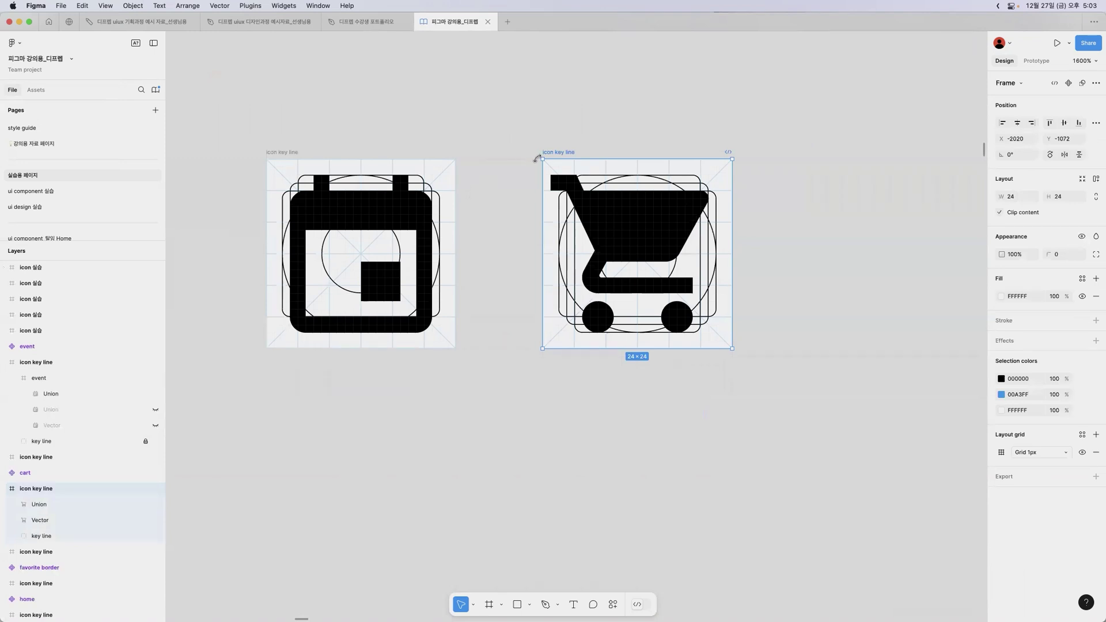
{"action": "left_click", "coordinate": [471, 157]}
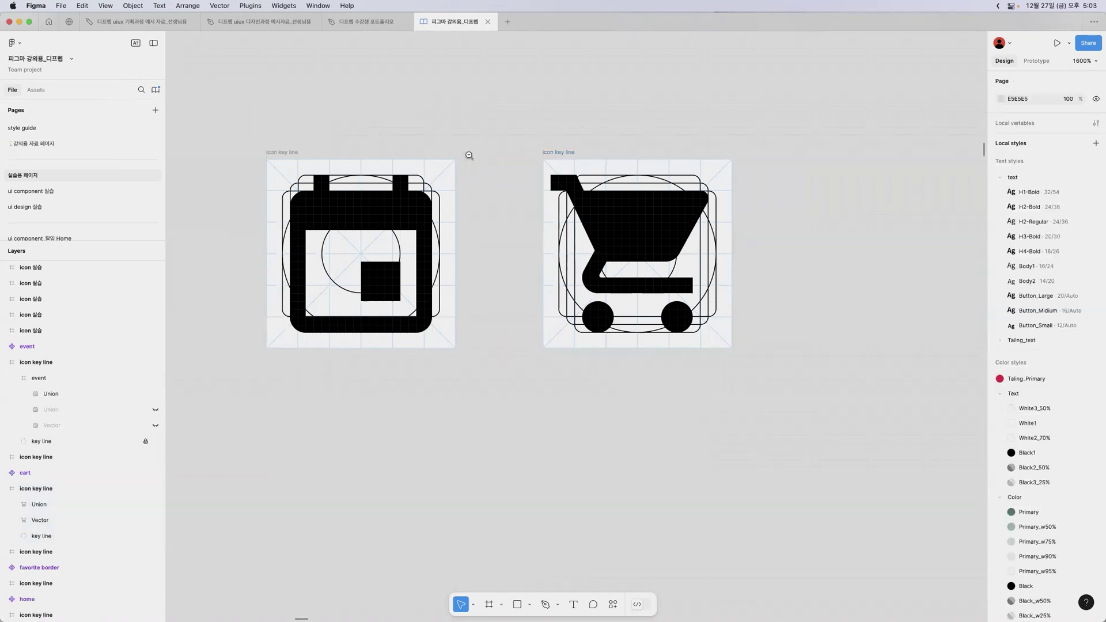
{"action": "left_click", "coordinate": [469, 156], "text": "alt"}
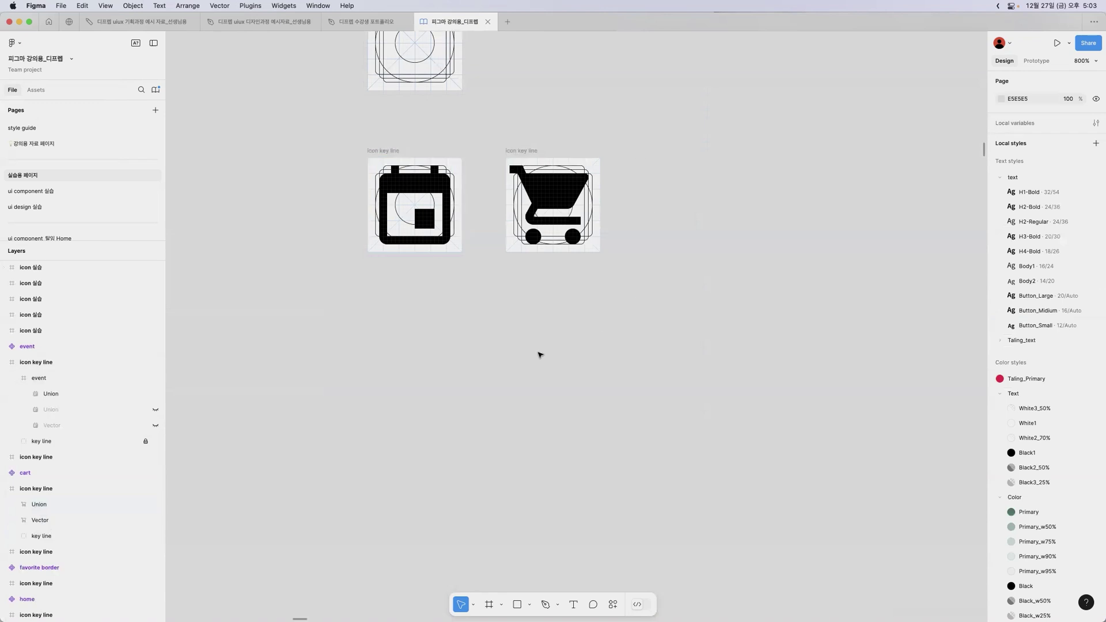
Step: Go to the icon setup process diagram (아이콘 세팅 프로세스) and read its four stages with the interface hidden
{"action": "left_click", "coordinate": [673, 265], "text": "alt"}
{"action": "left_click_drag", "start_coordinate": [418, 367], "coordinate": [728, 296]}
{"action": "left_click_drag", "start_coordinate": [482, 347], "coordinate": [637, 360]}
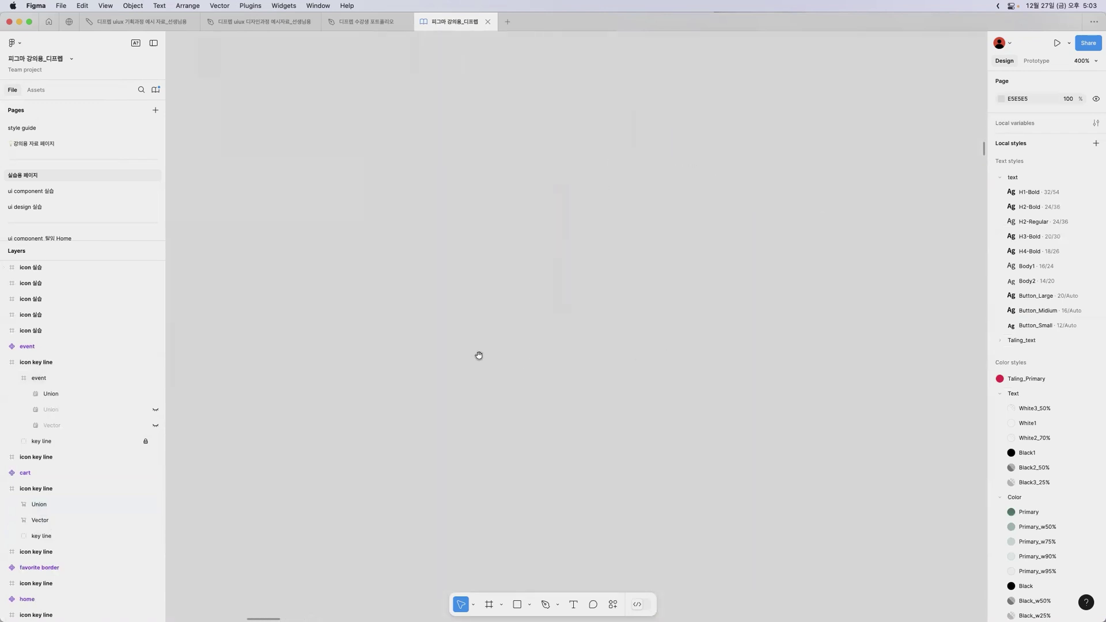
{"action": "left_click_drag", "start_coordinate": [531, 336], "coordinate": [568, 338]}
{"action": "left_click", "coordinate": [568, 338], "text": "alt"}
{"action": "left_click", "coordinate": [568, 339], "text": "alt"}
{"action": "scroll", "coordinate": [444, 357], "scroll_direction": "left", "scroll_amount": 5}
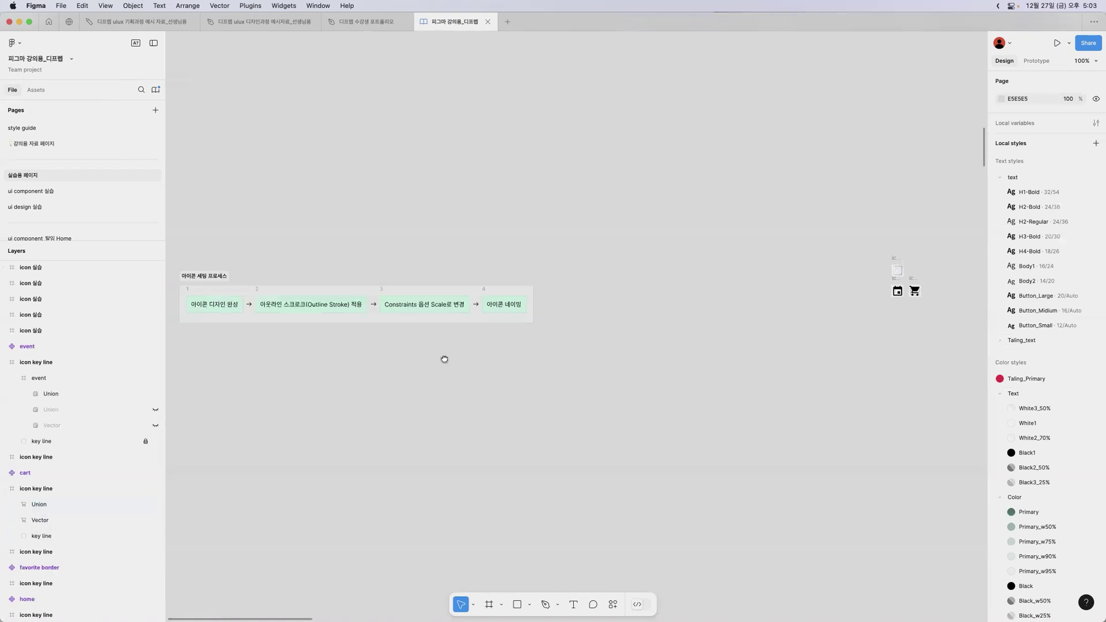
{"action": "scroll", "coordinate": [346, 324], "scroll_direction": "up", "scroll_amount": 2}
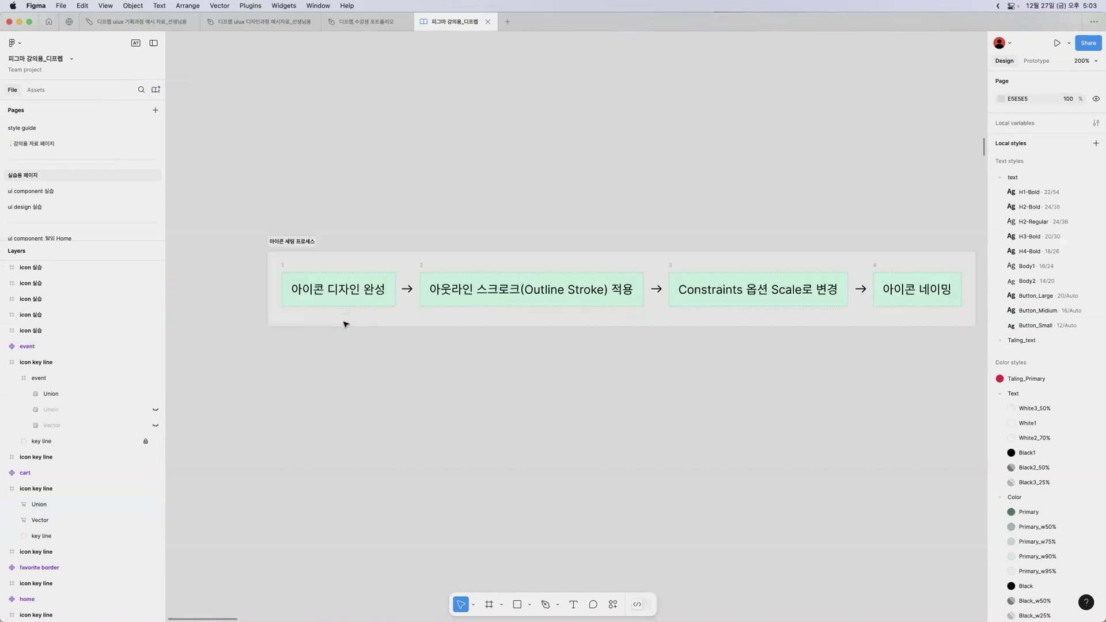
{"action": "key", "text": "super+backslash"}
{"action": "left_click_drag", "start_coordinate": [602, 123], "coordinate": [482, 143]}
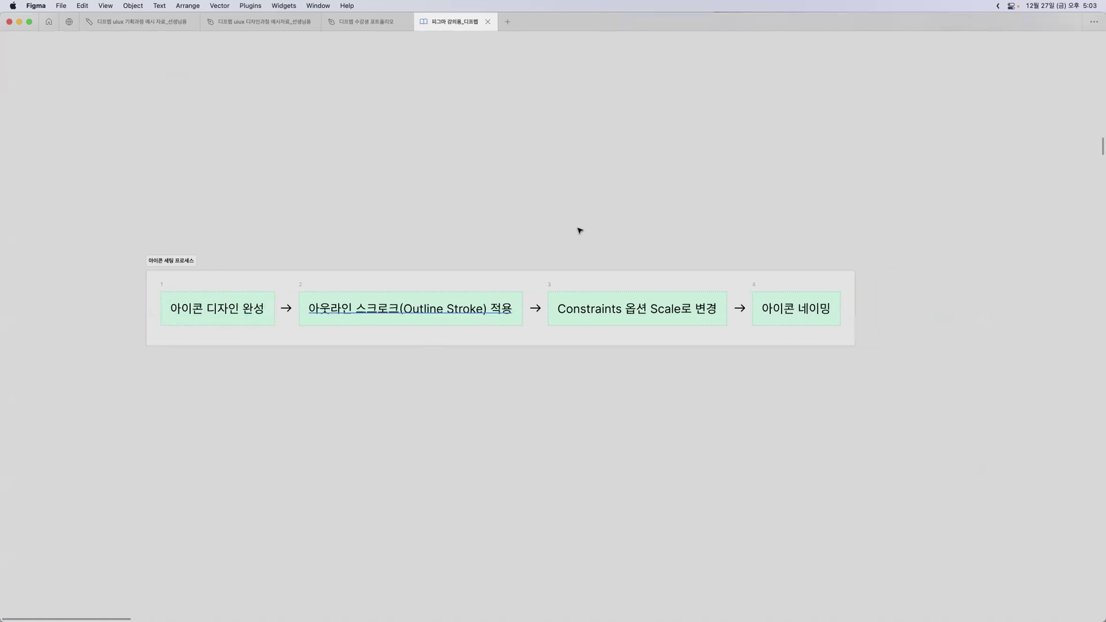
{"action": "left_click", "coordinate": [217, 299]}
{"action": "left_click", "coordinate": [342, 432]}
{"action": "scroll", "coordinate": [351, 424], "scroll_direction": "left", "scroll_amount": 2}
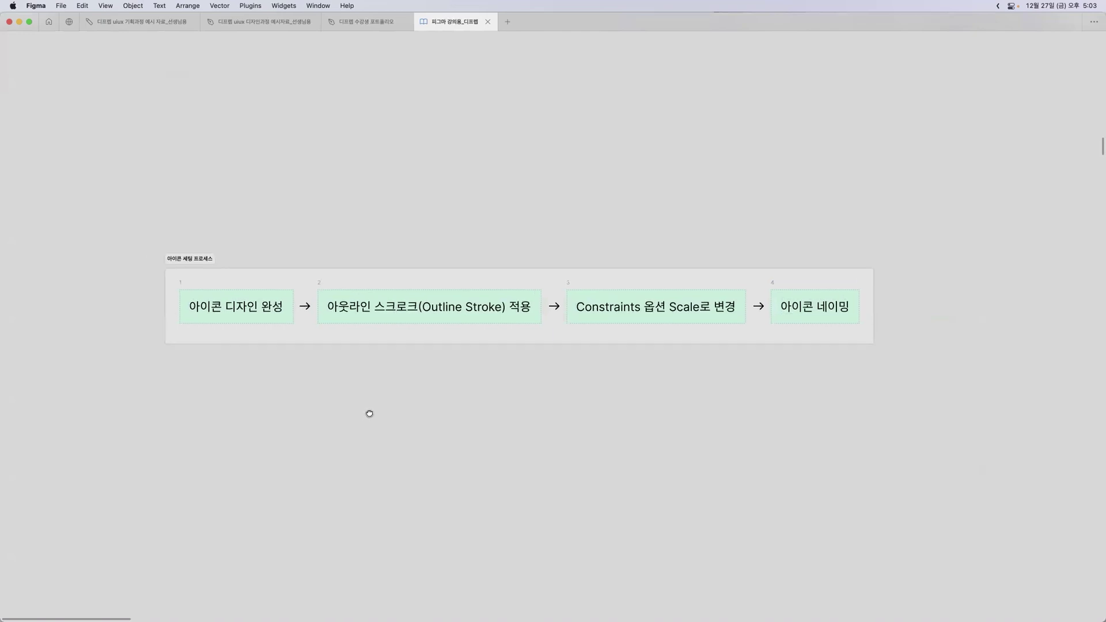
Step: Draw a 65 × 65 square above the Outline Stroke stage of the icon setup diagram and show the interface again
{"action": "left_click", "coordinate": [337, 293]}
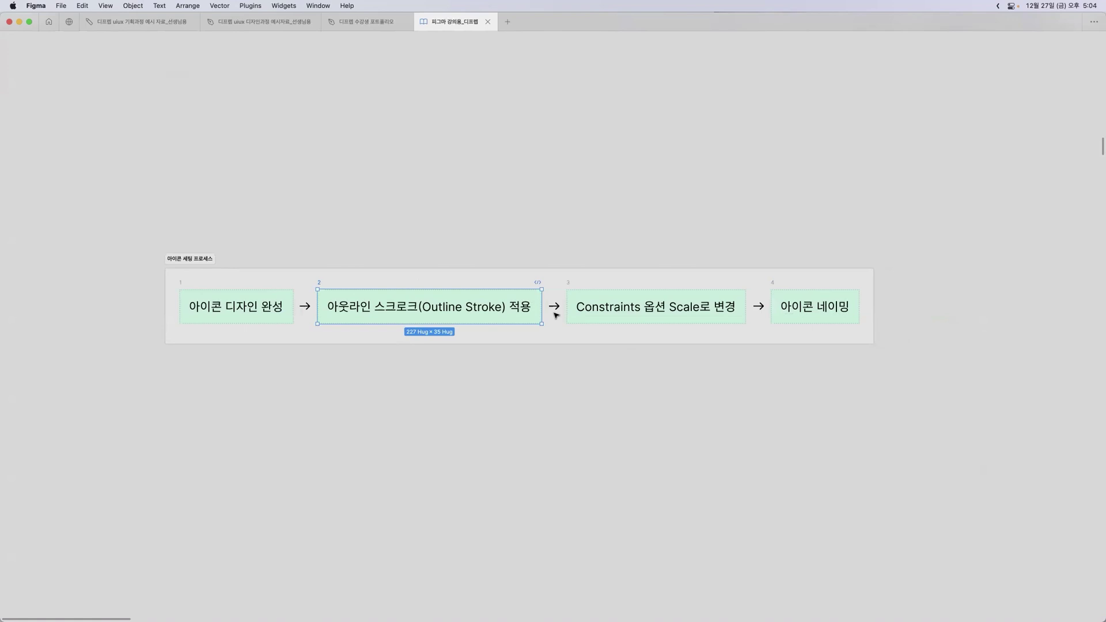
{"action": "scroll", "coordinate": [460, 174], "scroll_direction": "up", "scroll_amount": 5}
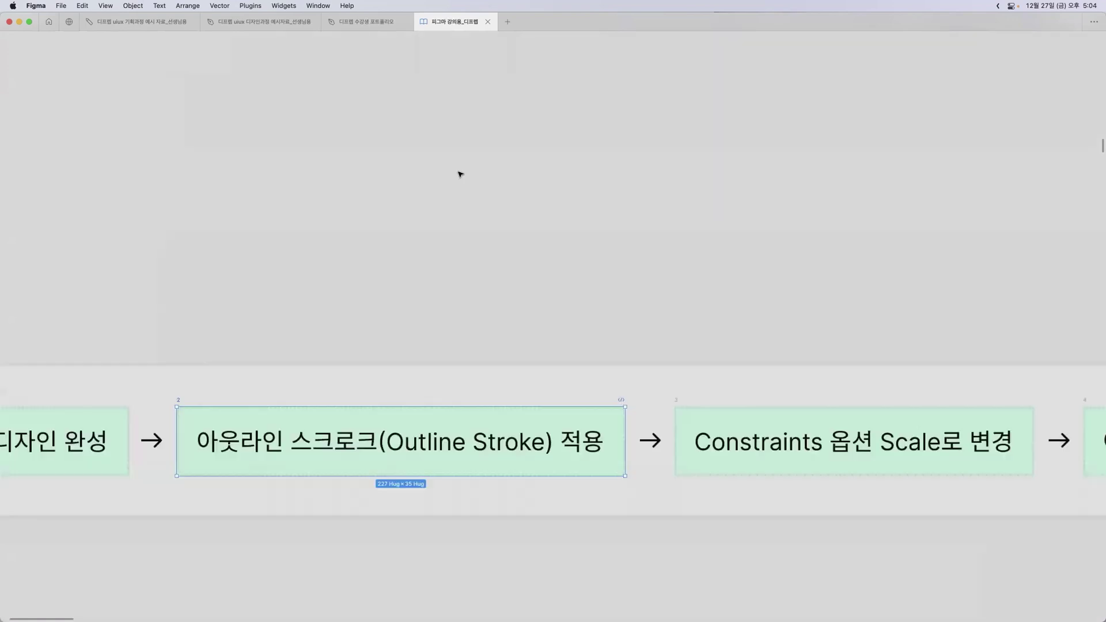
{"action": "mouse_move", "coordinate": [360, 113]}
{"action": "left_mouse_down"}
{"action": "mouse_move", "coordinate": [474, 215]}
{"action": "mouse_move", "coordinate": [489, 214]}
{"action": "left_mouse_up"}
{"action": "key", "text": "super+backslash"}
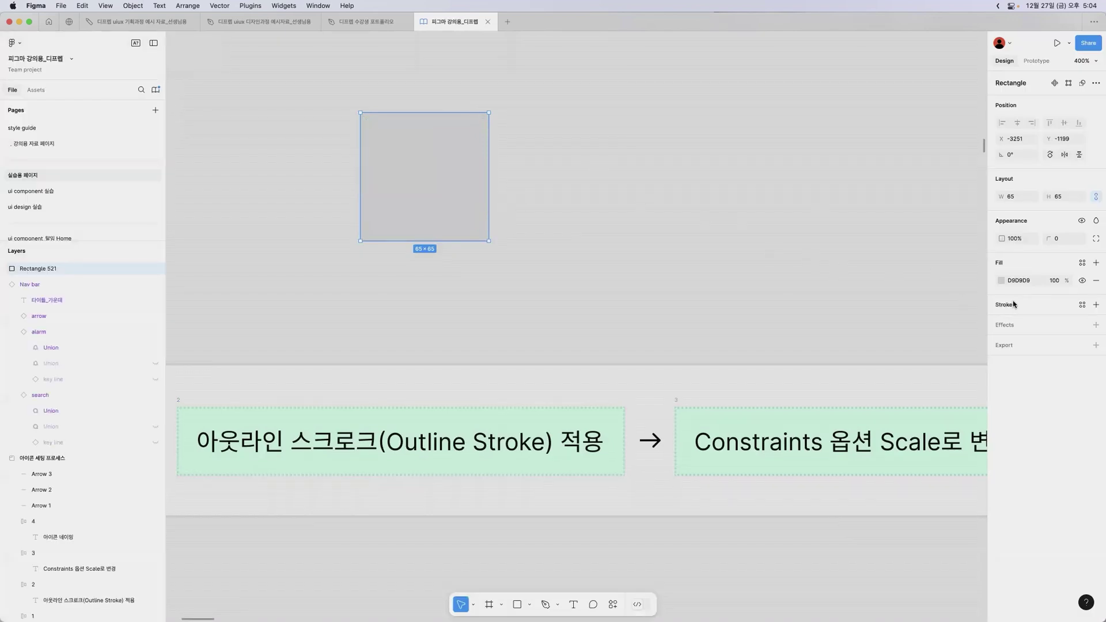
Step: Give the square a black inside stroke of 4 and remove its fill, moving it above the diagram
{"action": "left_click", "coordinate": [1096, 305]}
{"action": "left_click", "coordinate": [1059, 338]}
{"action": "type", "text": "4"}
{"action": "key", "text": "Return"}
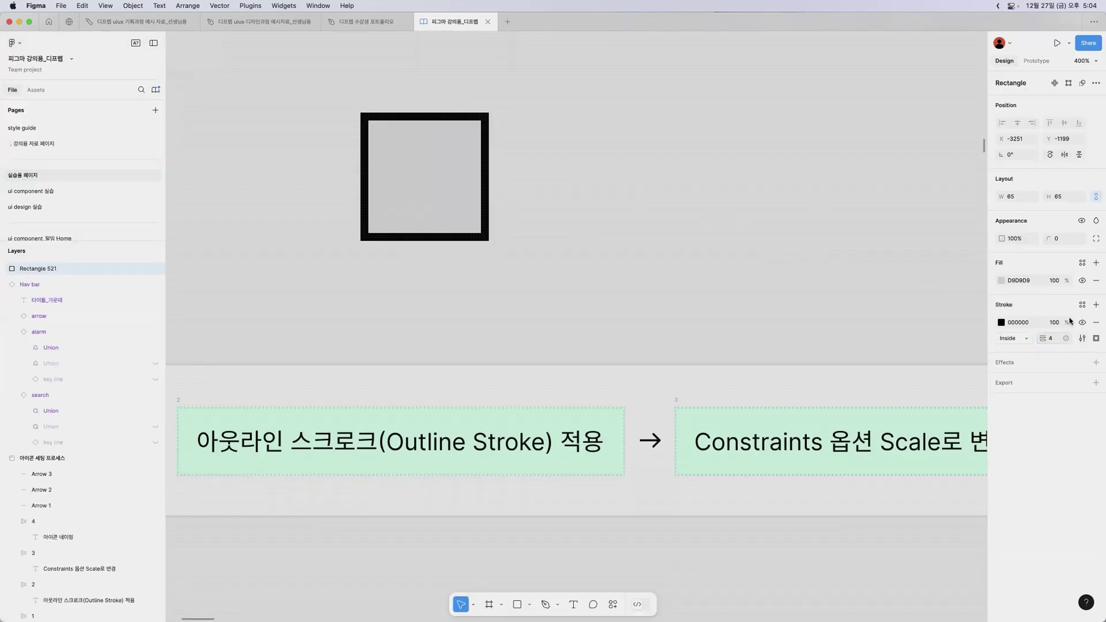
{"action": "left_click", "coordinate": [1096, 281]}
{"action": "left_click_drag", "start_coordinate": [449, 179], "coordinate": [563, 199]}
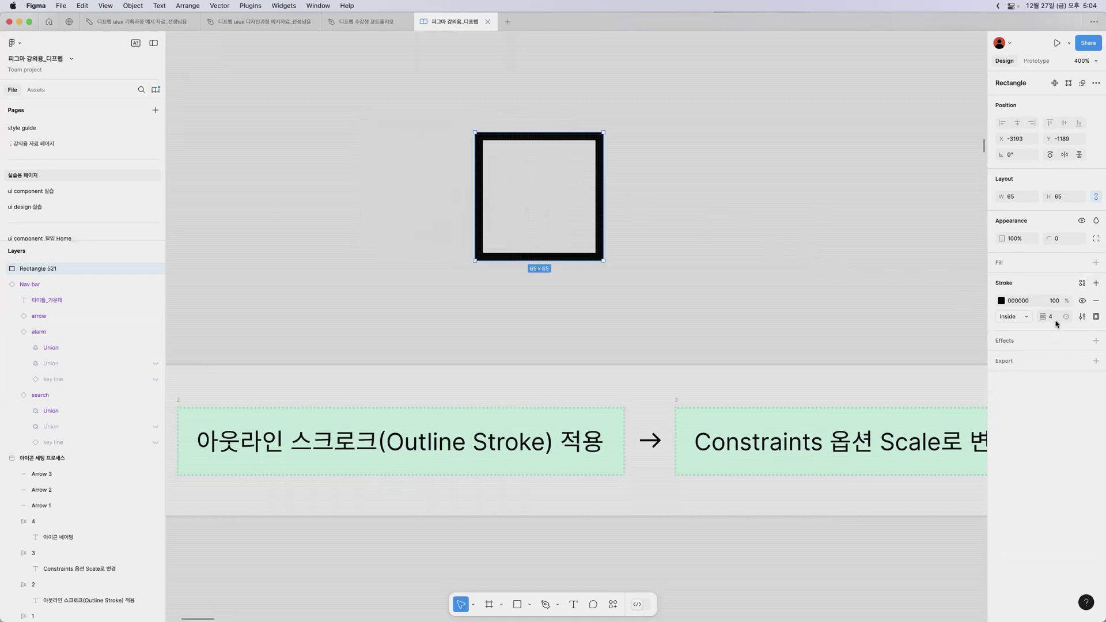
{"action": "scroll", "coordinate": [623, 200], "scroll_direction": "up", "scroll_amount": 3}
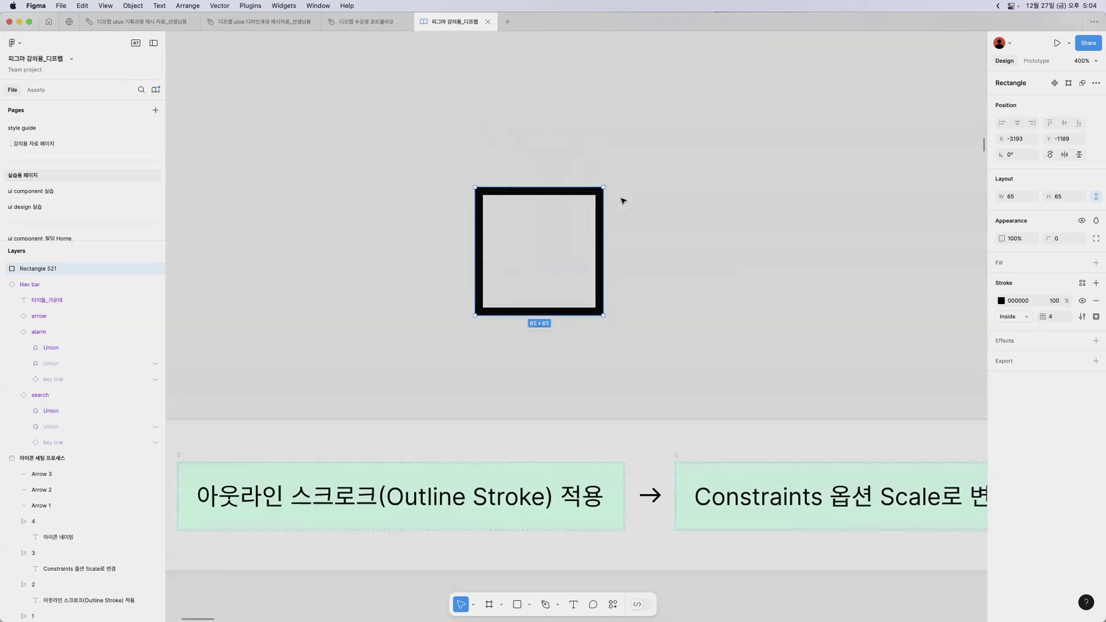
Step: Resize the stroked square about its centre down to 21 × 21 and back up to 143 × 143
{"action": "left_click", "coordinate": [621, 199], "text": "alt"}
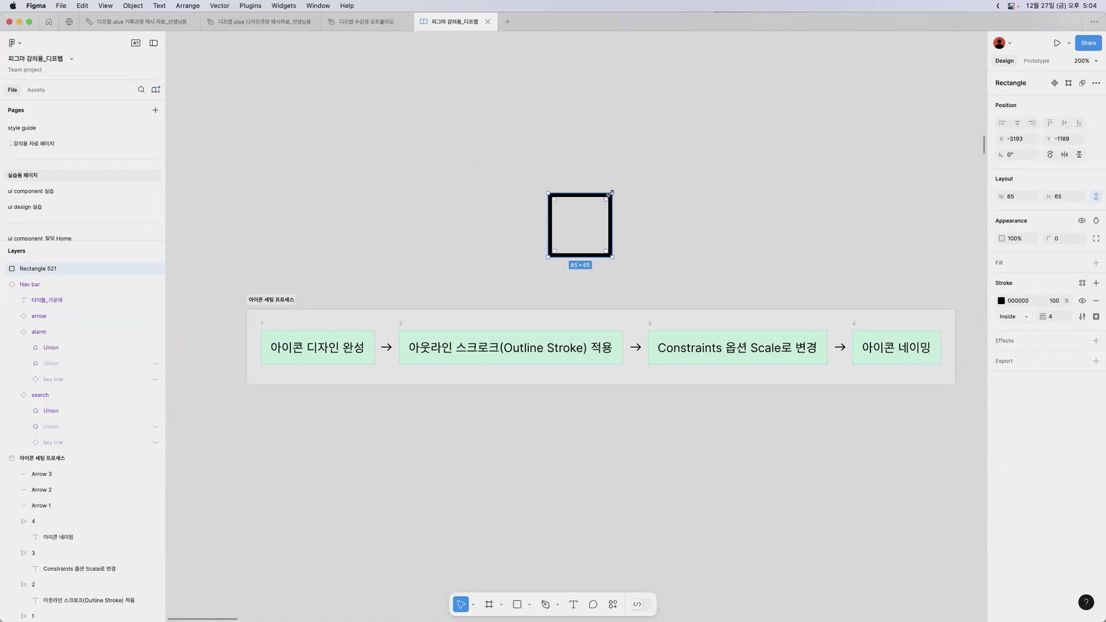
{"action": "left_click_drag", "start_coordinate": [611, 193], "coordinate": [589, 214]}
{"action": "left_click", "coordinate": [613, 222]}
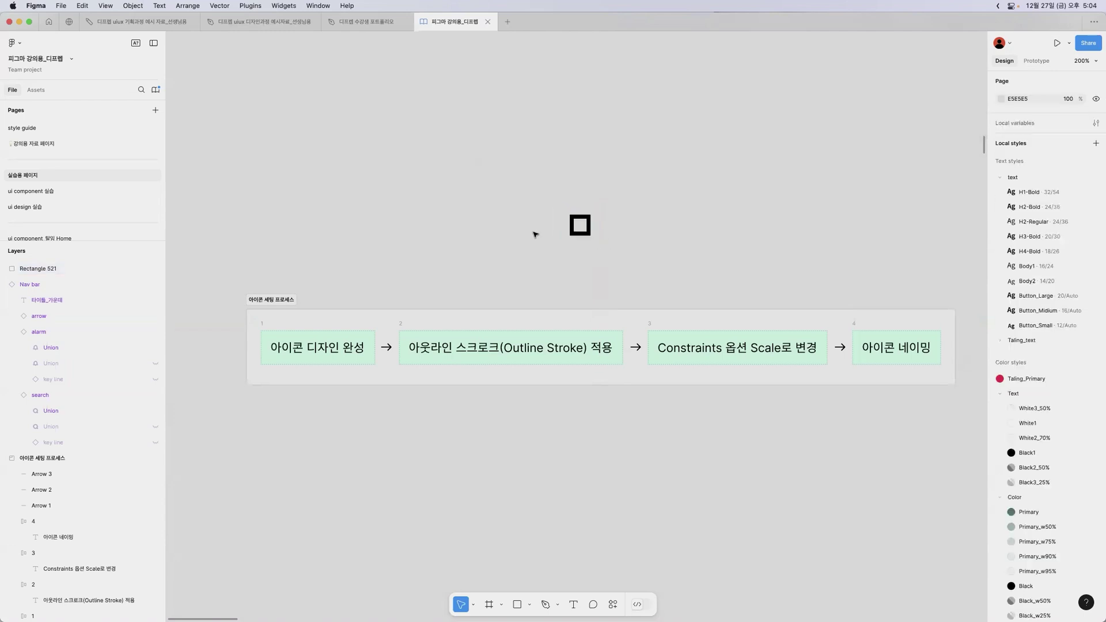
{"action": "left_click", "coordinate": [588, 218]}
{"action": "left_click_drag", "start_coordinate": [589, 215], "coordinate": [650, 154]}
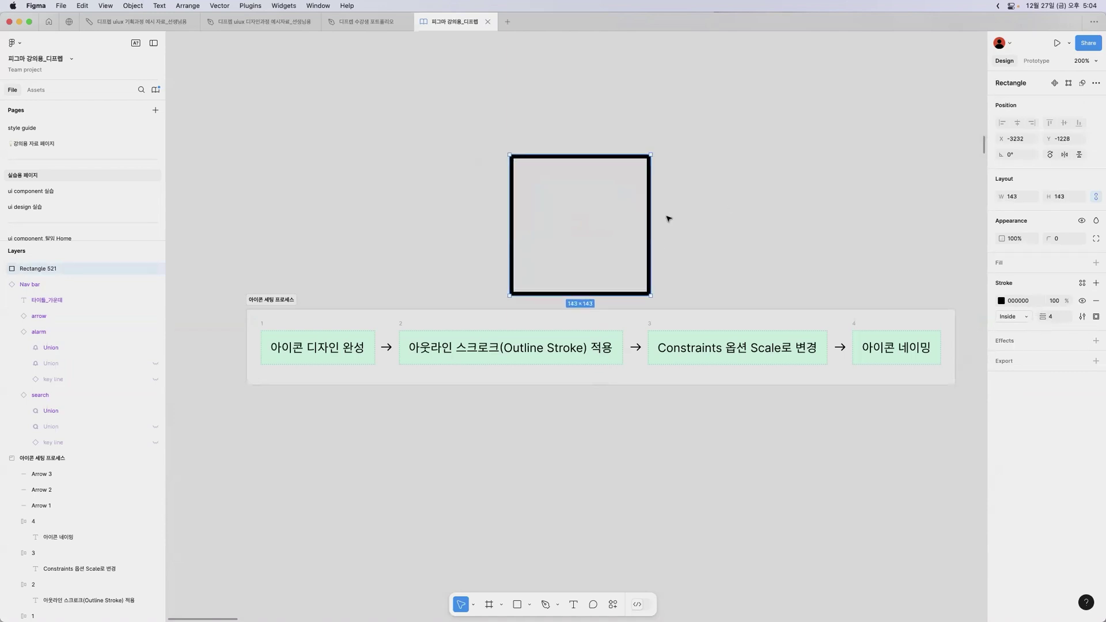
Step: Undo both size changes of the stroked square
{"action": "left_click", "coordinate": [1051, 321]}
{"action": "key", "text": "super+z"}
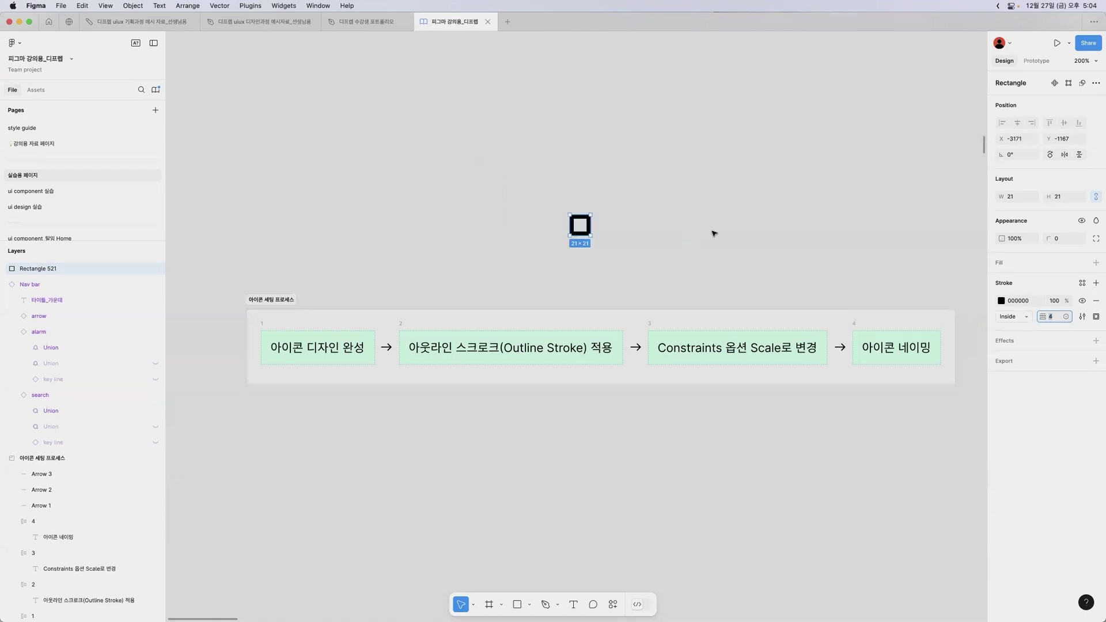
{"action": "key", "text": "Escape"}
{"action": "scroll", "coordinate": [584, 234], "scroll_direction": "up", "scroll_amount": 3}
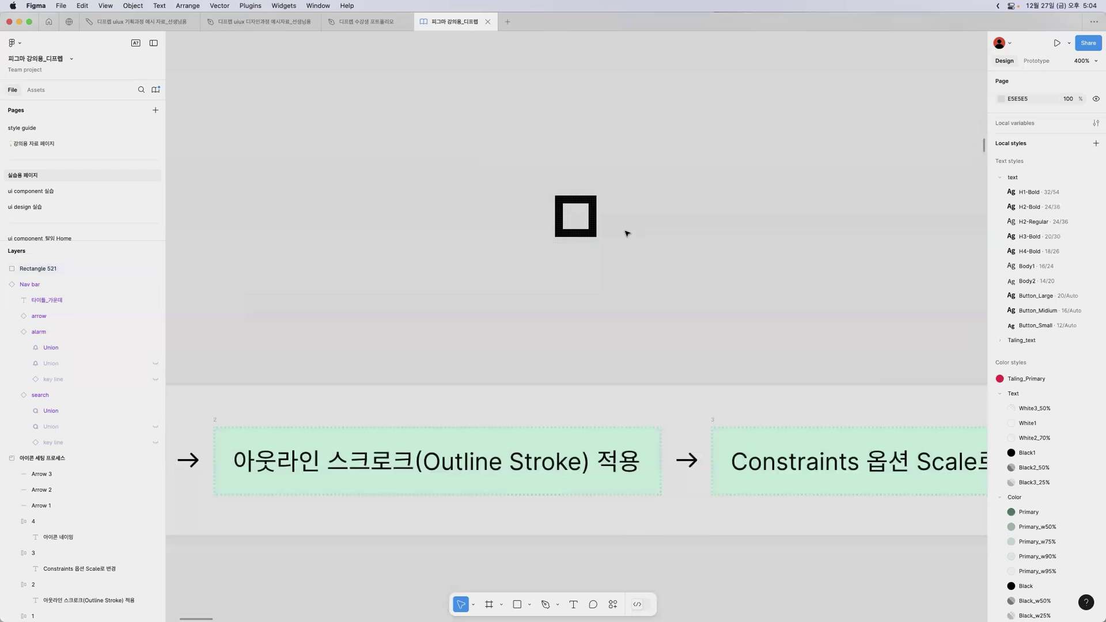
{"action": "key", "text": "Escape"}
{"action": "key", "text": "super+z"}
{"action": "key", "text": "super+z"}
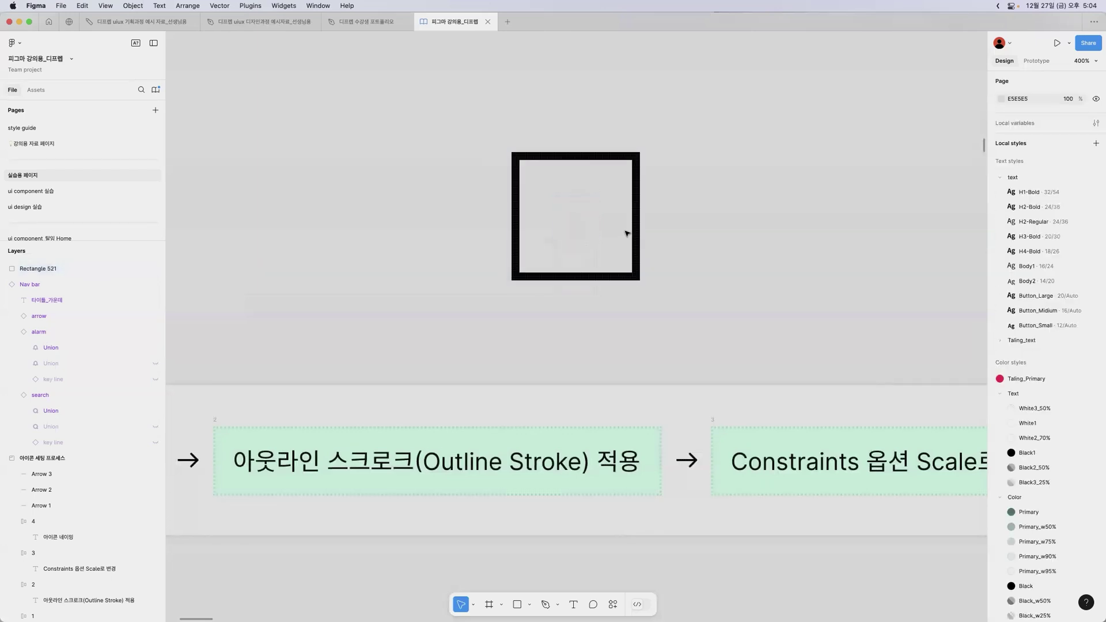
Step: Apply Outline stroke to the square above the diagram
{"action": "left_click", "coordinate": [613, 161]}
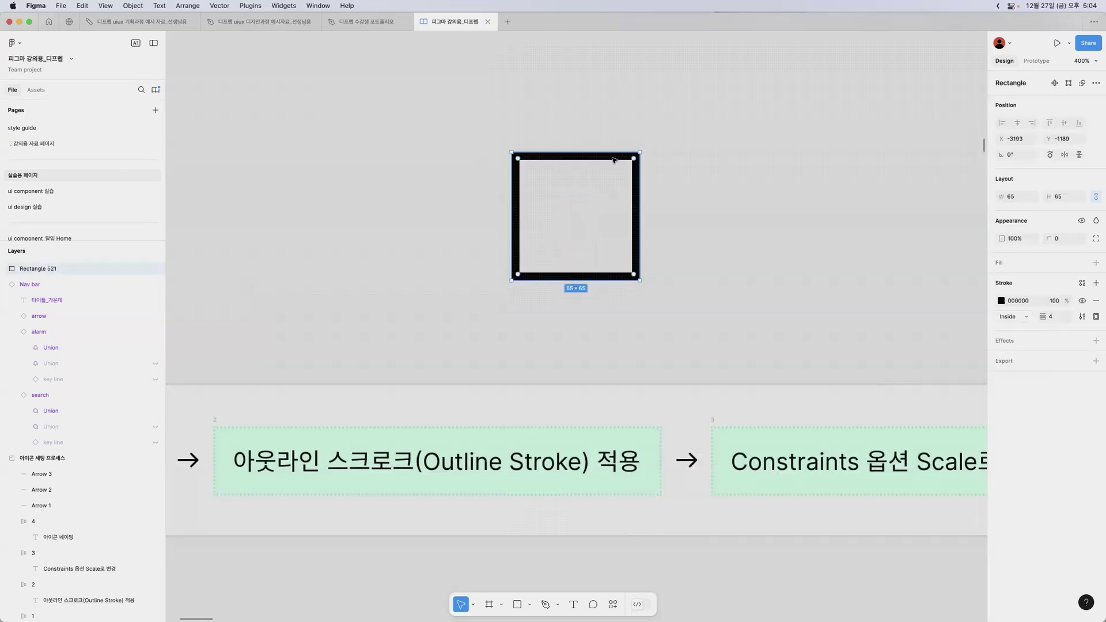
{"action": "right_click", "coordinate": [612, 162]}
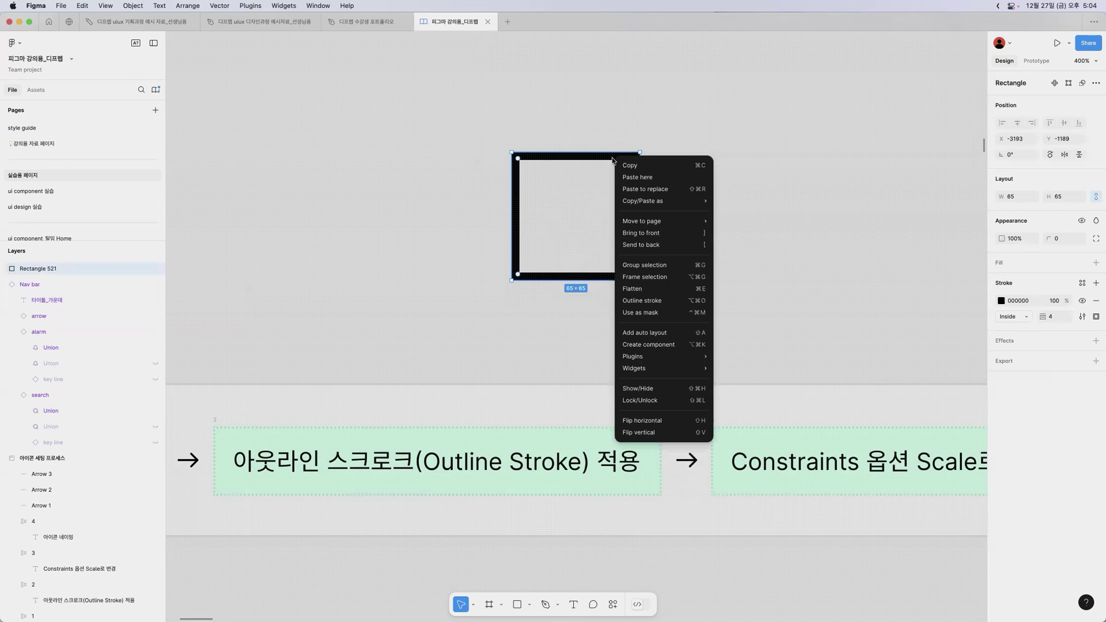
{"action": "left_click", "coordinate": [642, 301]}
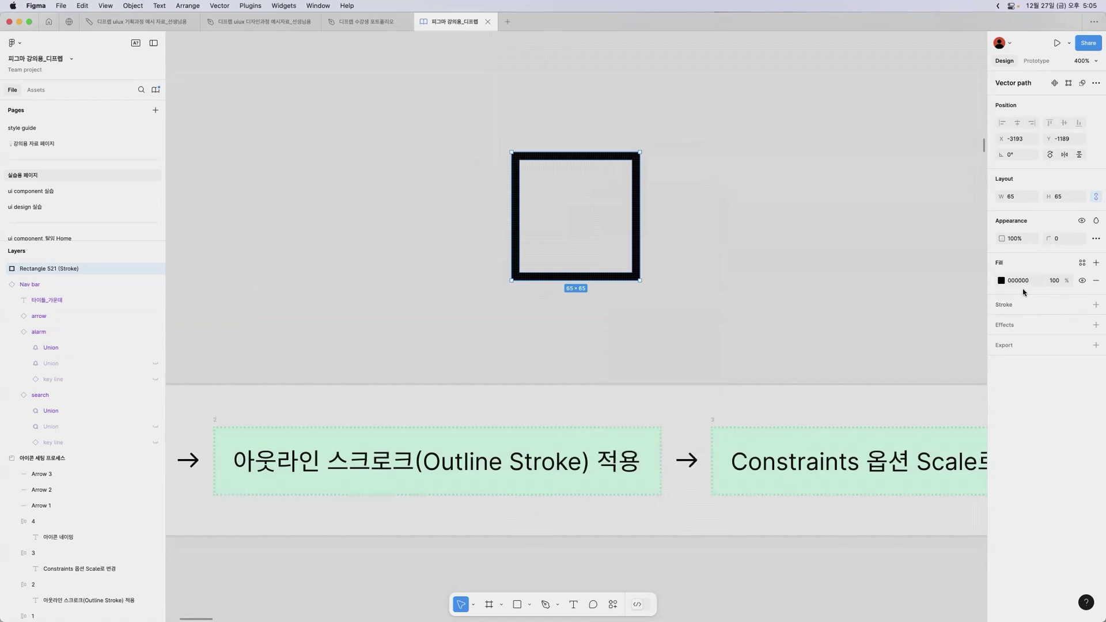
Step: Enlarge the outlined square to 185 × 185 and delete it from the canvas
{"action": "left_click_drag", "start_coordinate": [641, 152], "coordinate": [758, 79]}
{"action": "scroll", "coordinate": [782, 129], "scroll_direction": "down", "scroll_amount": 5}
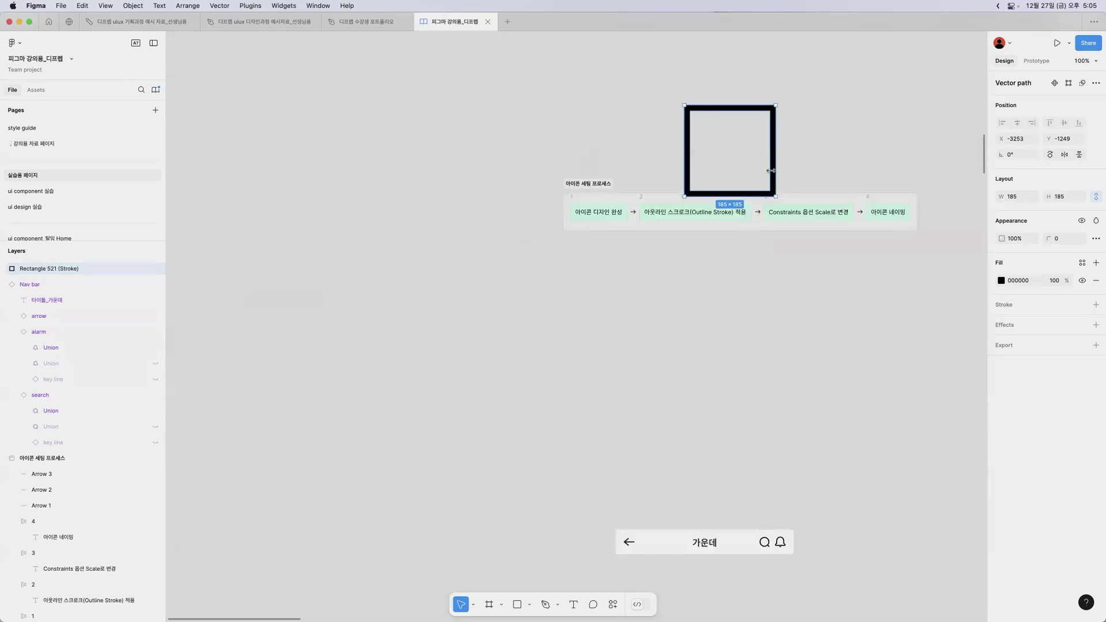
{"action": "mouse_move", "coordinate": [771, 170]}
{"action": "left_mouse_down"}
{"action": "mouse_move", "coordinate": [731, 152]}
{"action": "mouse_move", "coordinate": [778, 184]}
{"action": "mouse_move", "coordinate": [754, 174]}
{"action": "left_mouse_up"}
{"action": "key", "text": "Delete"}
Step: Place the calendar icon's key line frame above the Constraints stage of the setup diagram
{"action": "mouse_move", "coordinate": [810, 144]}
{"action": "left_mouse_down"}
{"action": "mouse_move", "coordinate": [615, 180]}
{"action": "mouse_move", "coordinate": [392, 199]}
{"action": "left_mouse_up"}
{"action": "left_click_drag", "start_coordinate": [860, 242], "coordinate": [348, 201]}
{"action": "scroll", "coordinate": [282, 226], "scroll_direction": "up", "scroll_amount": 3}
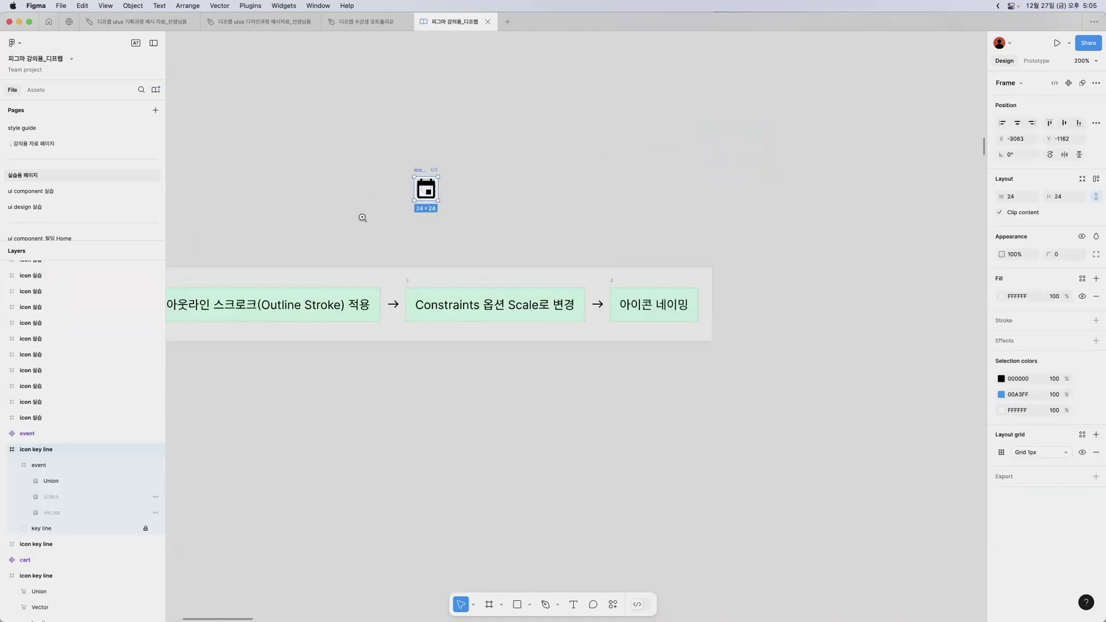
{"action": "left_click", "coordinate": [362, 217]}
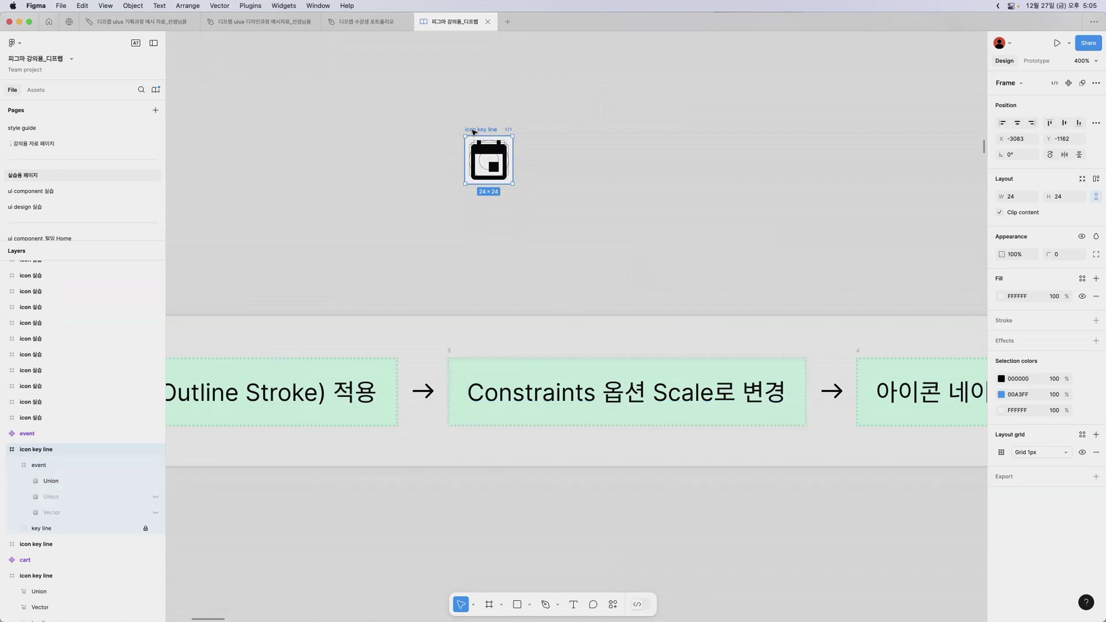
Step: Set the constraints of the event frame inside the calendar's key line frame to Left and Top
{"action": "double_click", "coordinate": [484, 153]}
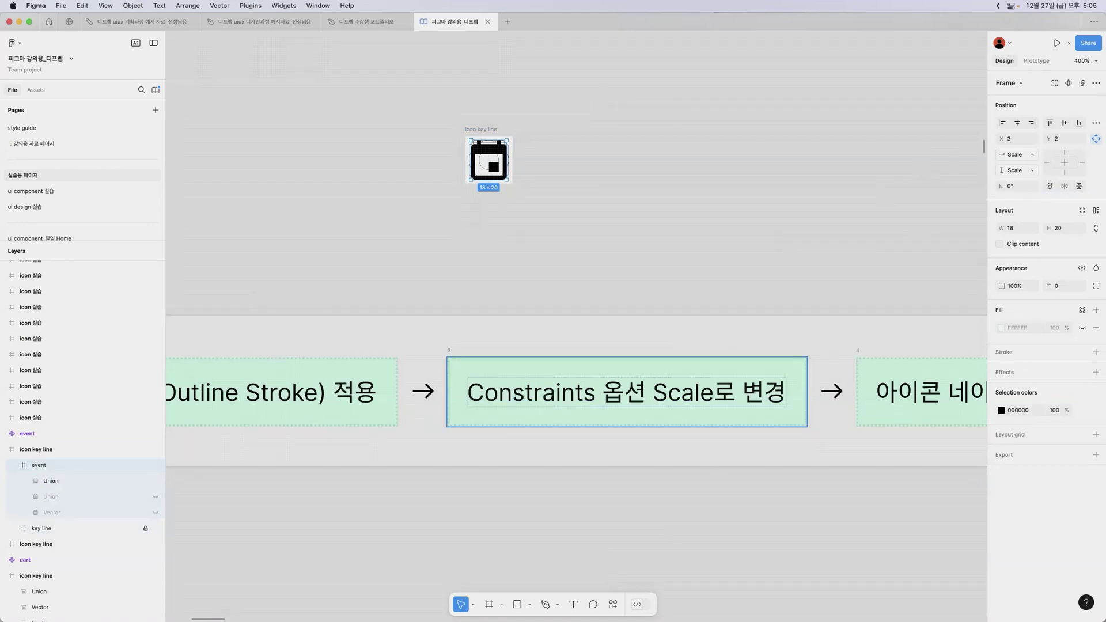
{"action": "left_click", "coordinate": [1026, 154]}
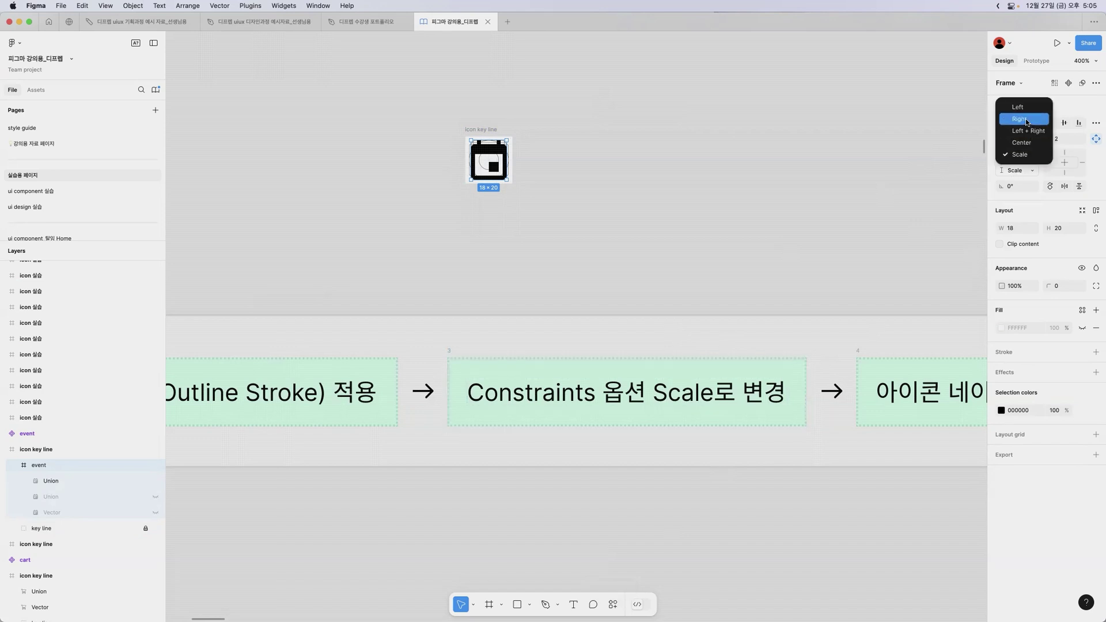
{"action": "left_click", "coordinate": [1014, 107]}
{"action": "left_click", "coordinate": [1015, 172]}
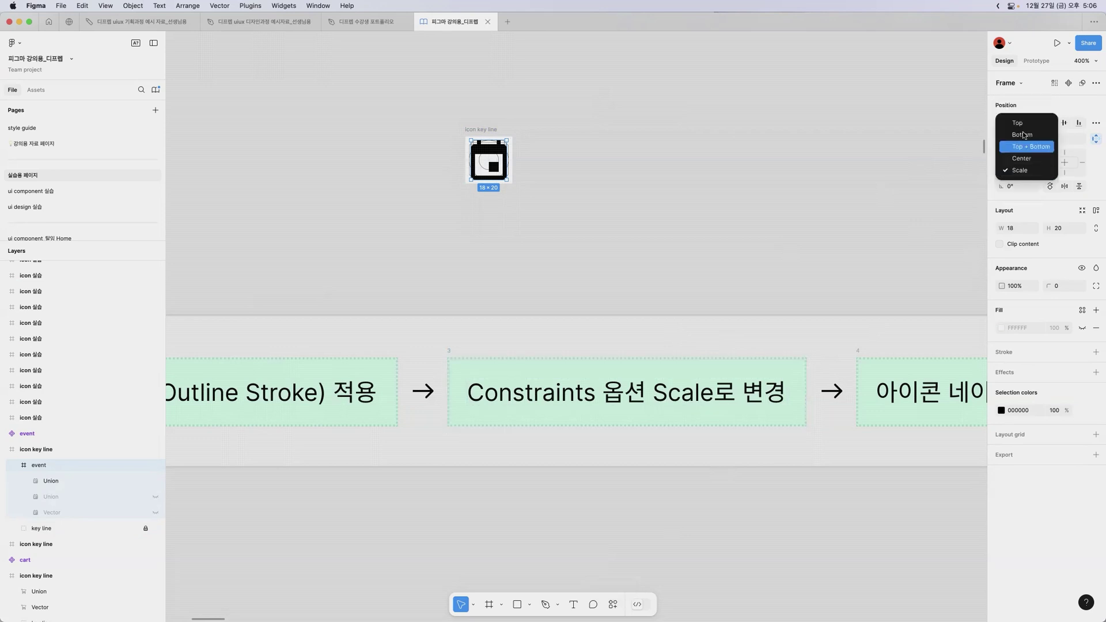
{"action": "left_click", "coordinate": [1023, 121]}
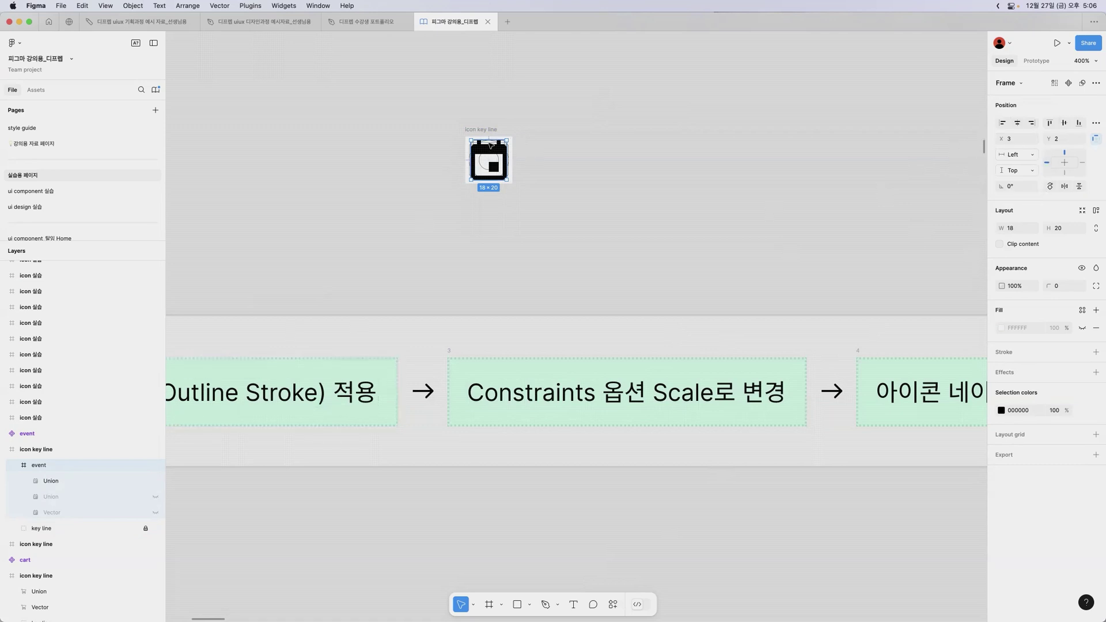
Step: Test the constraints by enlarging the calendar's key line frame to about 50 × 50, undoing each resize
{"action": "left_click", "coordinate": [58, 528]}
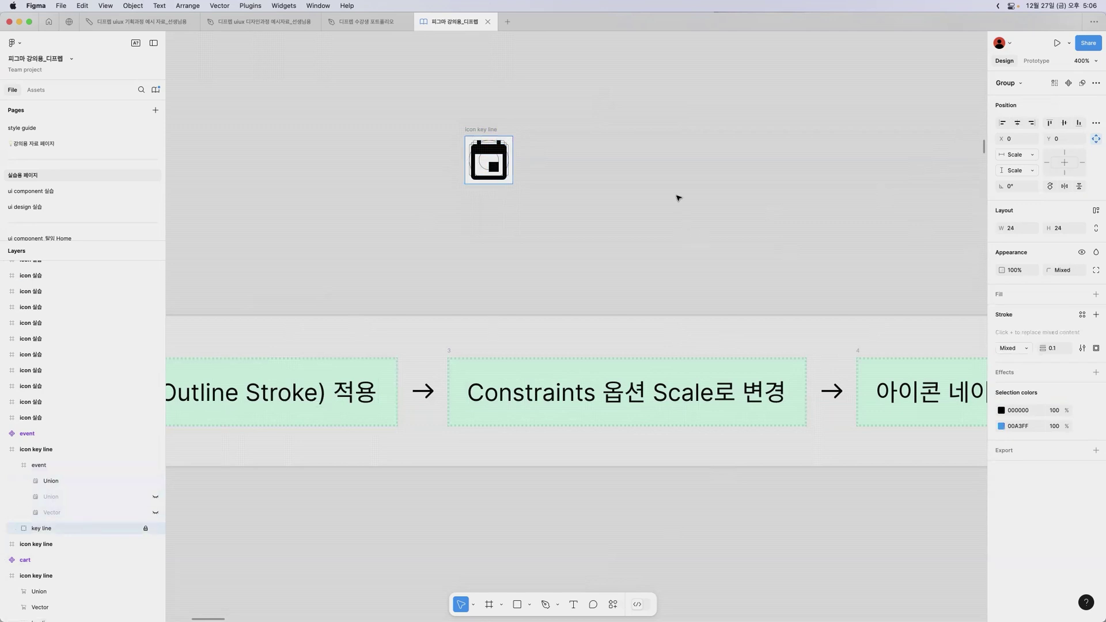
{"action": "left_click", "coordinate": [490, 131]}
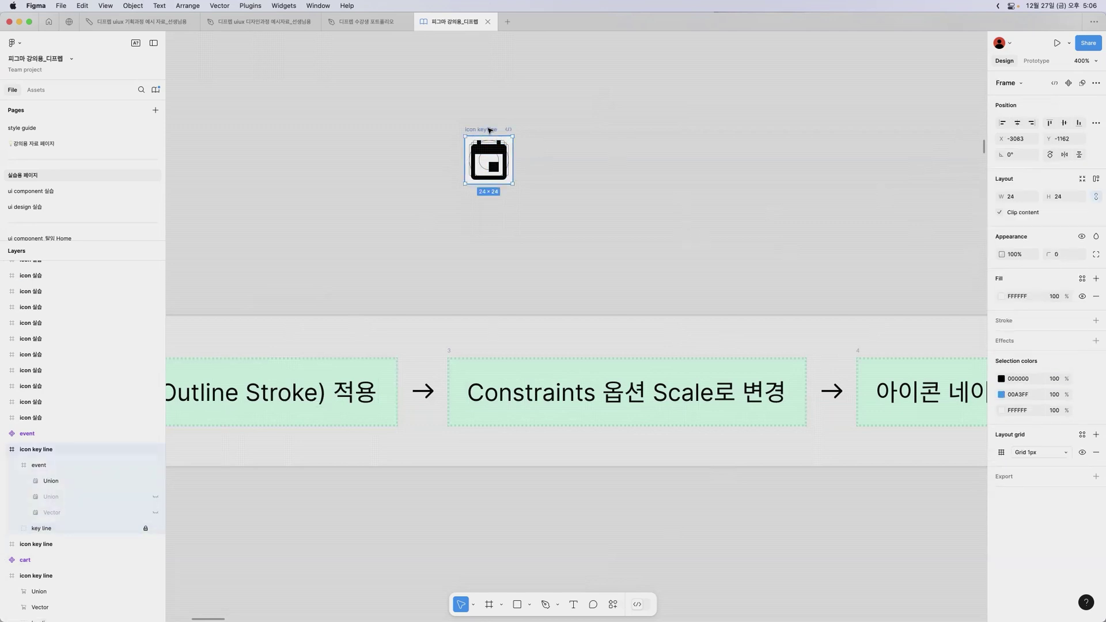
{"action": "left_click_drag", "start_coordinate": [513, 136], "coordinate": [541, 114]}
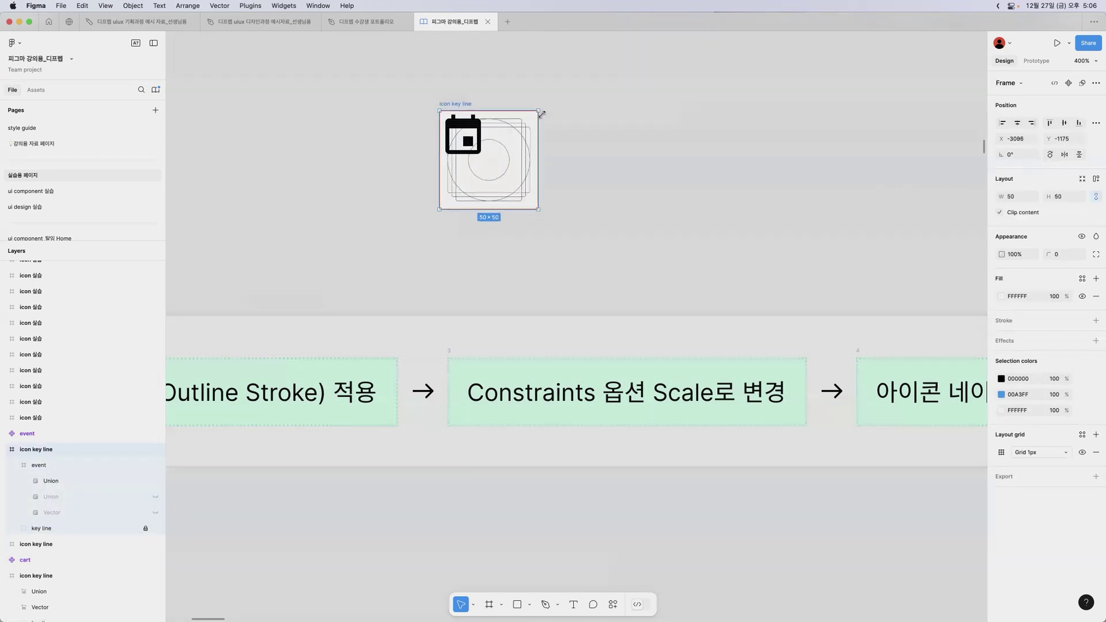
{"action": "key", "text": "super+z"}
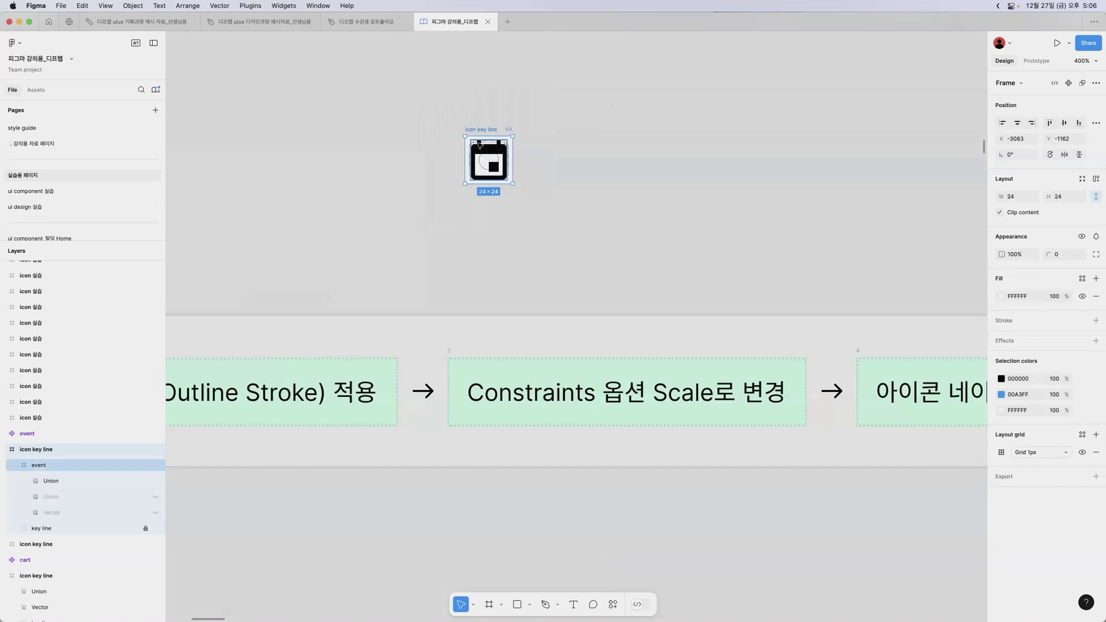
{"action": "left_click_drag", "start_coordinate": [512, 136], "coordinate": [565, 86]}
{"action": "key", "text": "super+z"}
{"action": "left_click", "coordinate": [535, 185]}
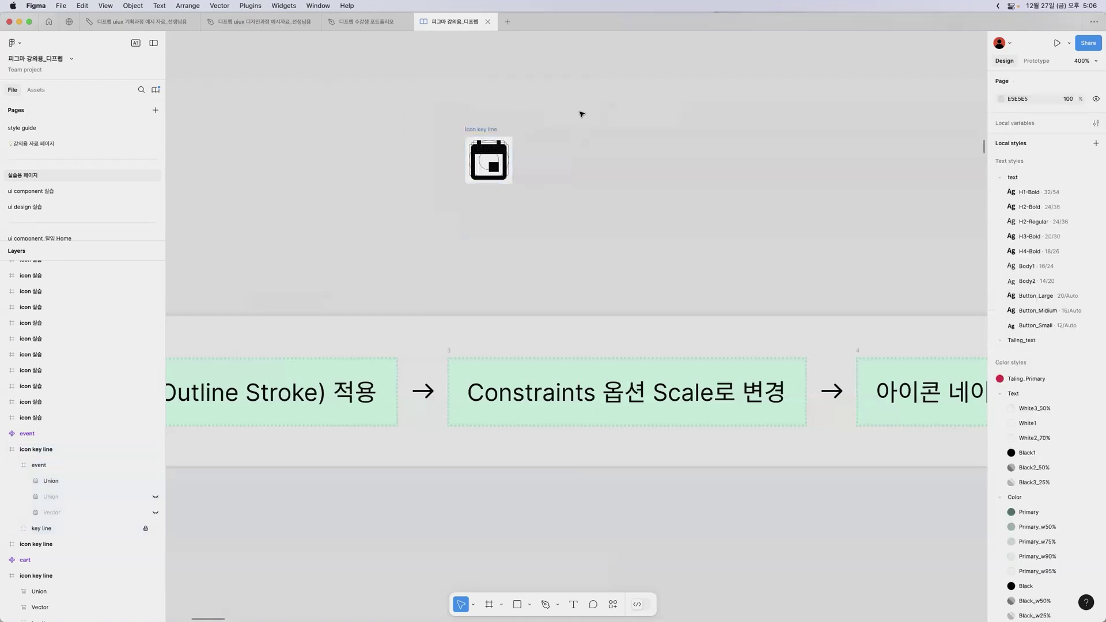
Step: Copy the event shape out beside its key line frame and undo the copy
{"action": "scroll", "coordinate": [469, 126], "scroll_direction": "up", "scroll_amount": 5}
{"action": "left_click", "coordinate": [529, 183]}
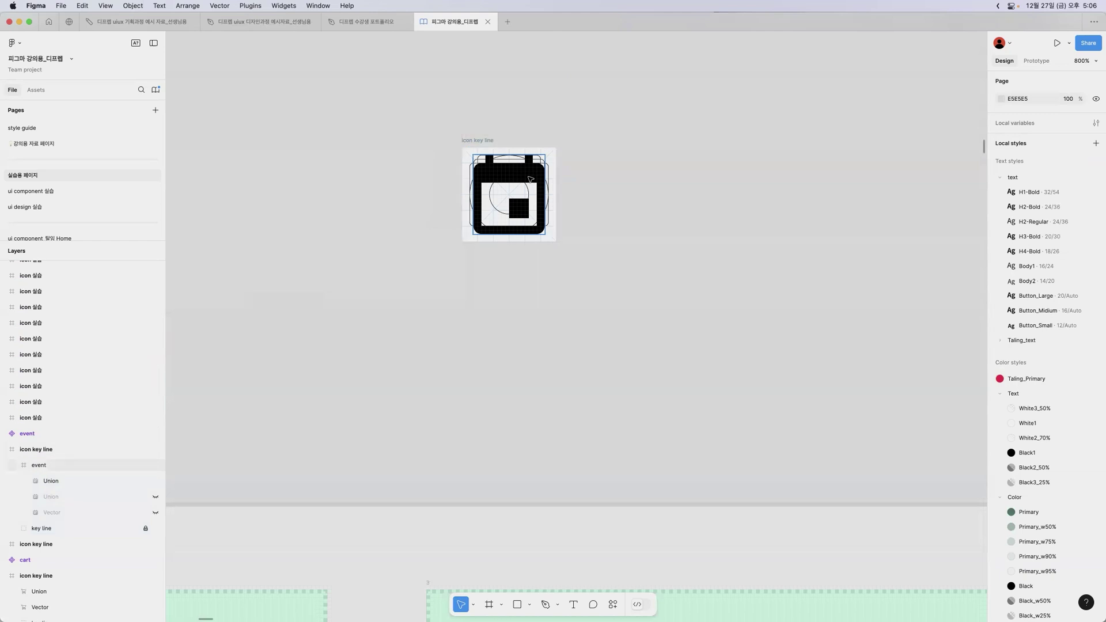
{"action": "left_click_drag", "start_coordinate": [517, 176], "coordinate": [683, 173], "text": "alt"}
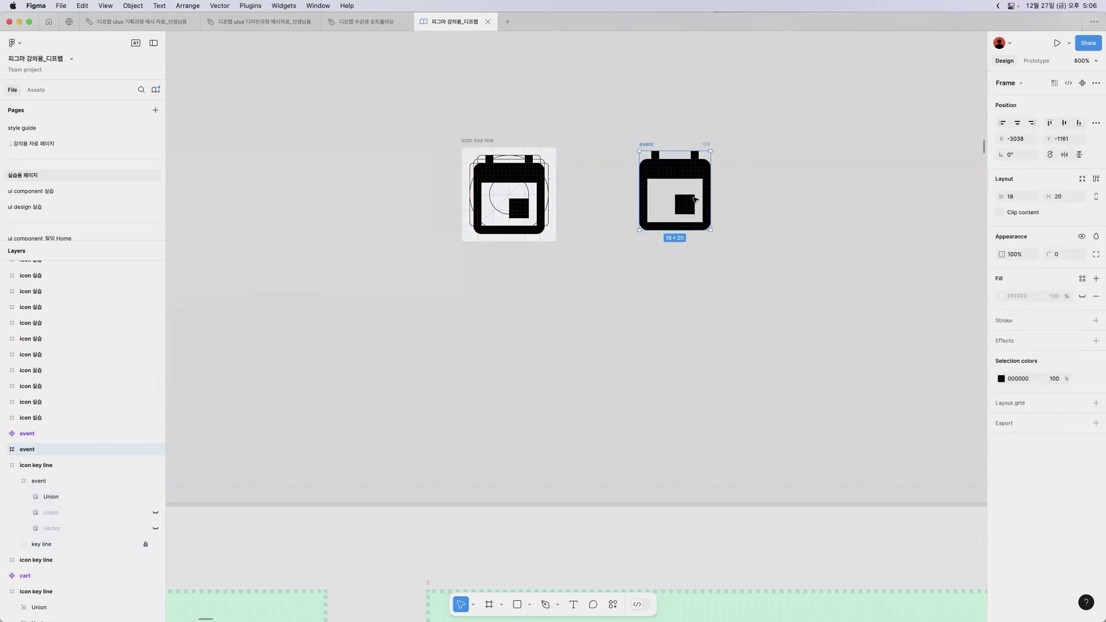
{"action": "key", "text": "super+z"}
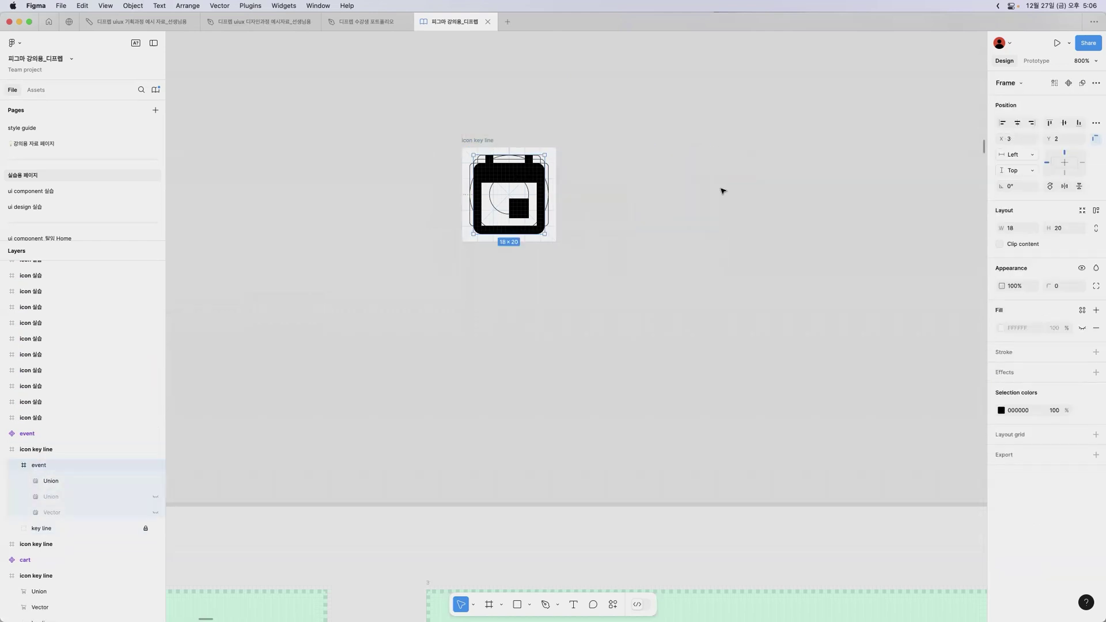
{"action": "left_click", "coordinate": [701, 185]}
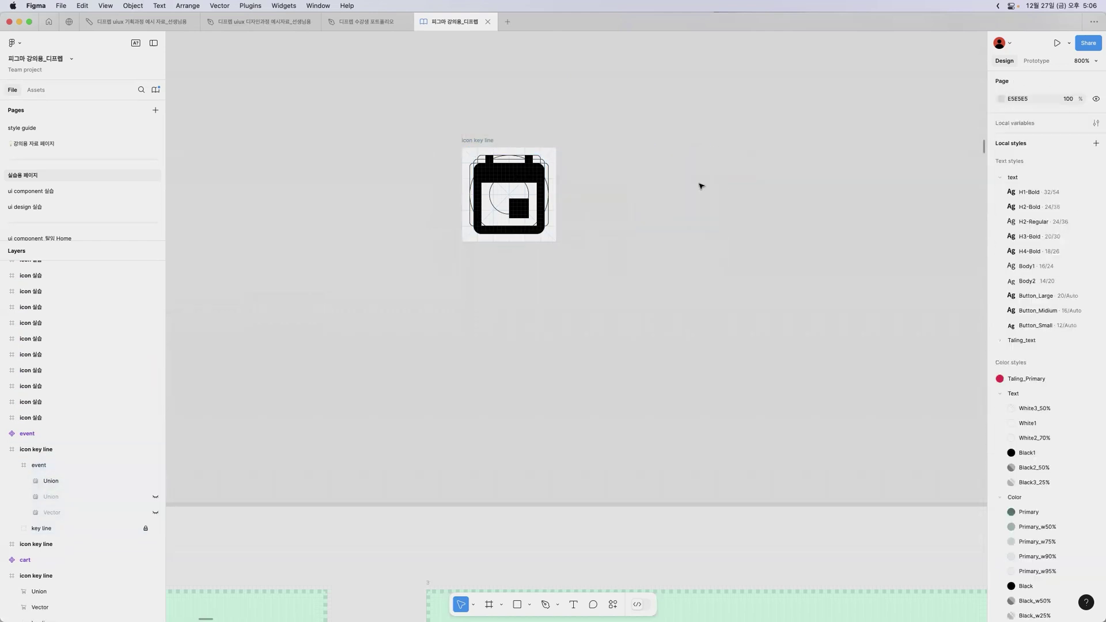
Step: Delete the hidden Union layer from the event frame inside the calendar's key line frame
{"action": "left_click", "coordinate": [470, 141]}
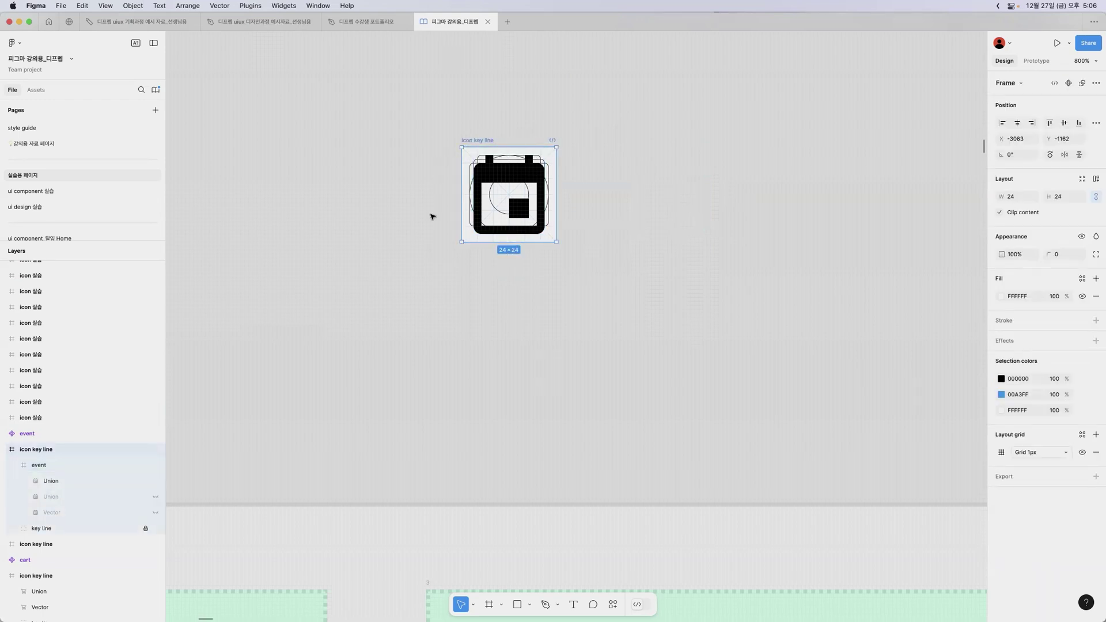
{"action": "left_click", "coordinate": [115, 499]}
{"action": "key", "text": "Delete"}
{"action": "left_click", "coordinate": [94, 451]}
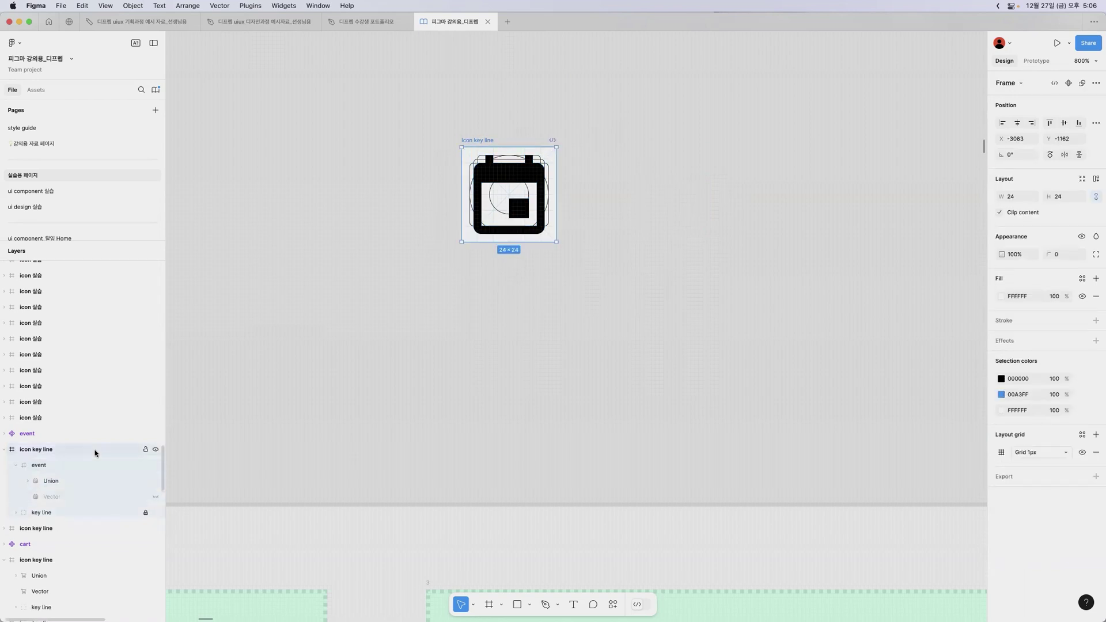
{"action": "left_click", "coordinate": [604, 263]}
Step: Examine the constraints of the arrow, search and alarm icons in the nav bar example
{"action": "scroll", "coordinate": [600, 262], "scroll_direction": "down", "scroll_amount": 10}
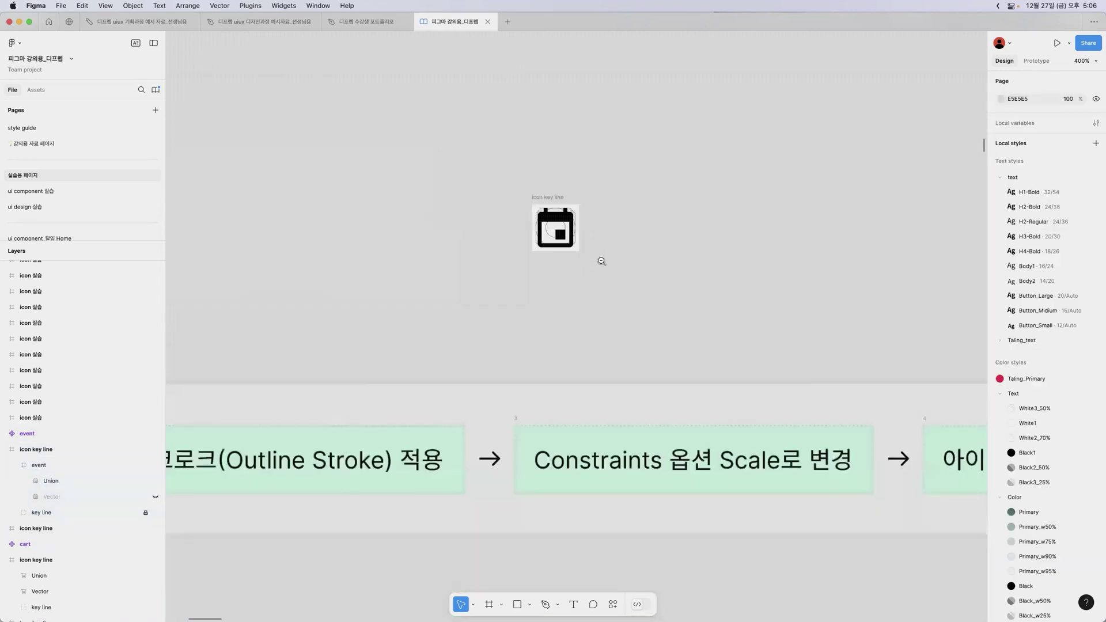
{"action": "left_click", "coordinate": [542, 368]}
{"action": "left_click", "coordinate": [542, 367]}
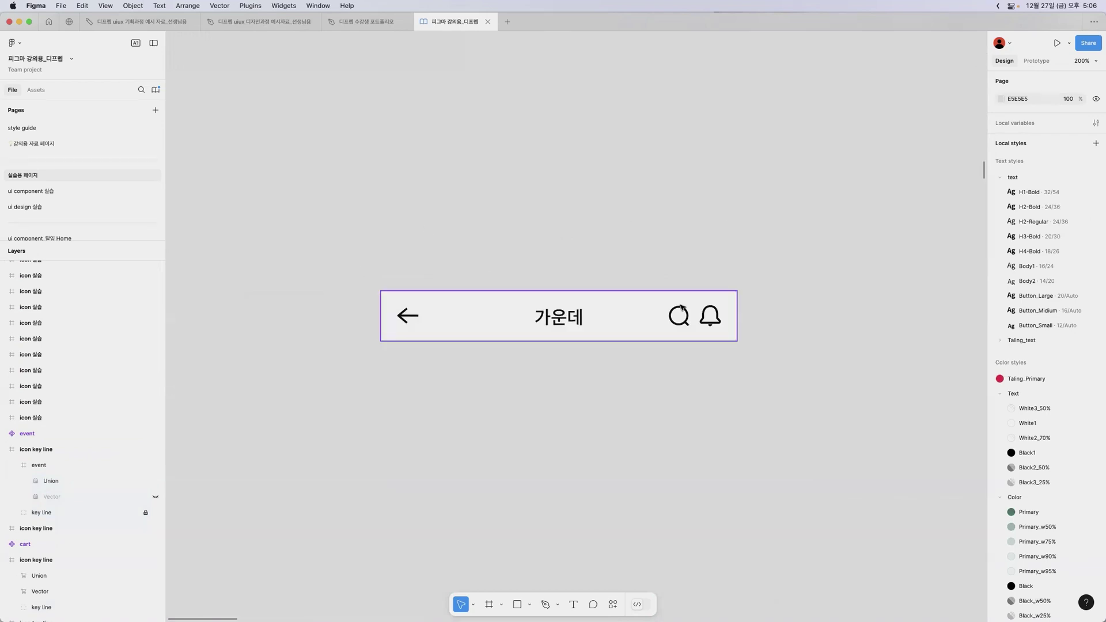
{"action": "left_click", "coordinate": [681, 311]}
{"action": "left_click", "coordinate": [682, 312]}
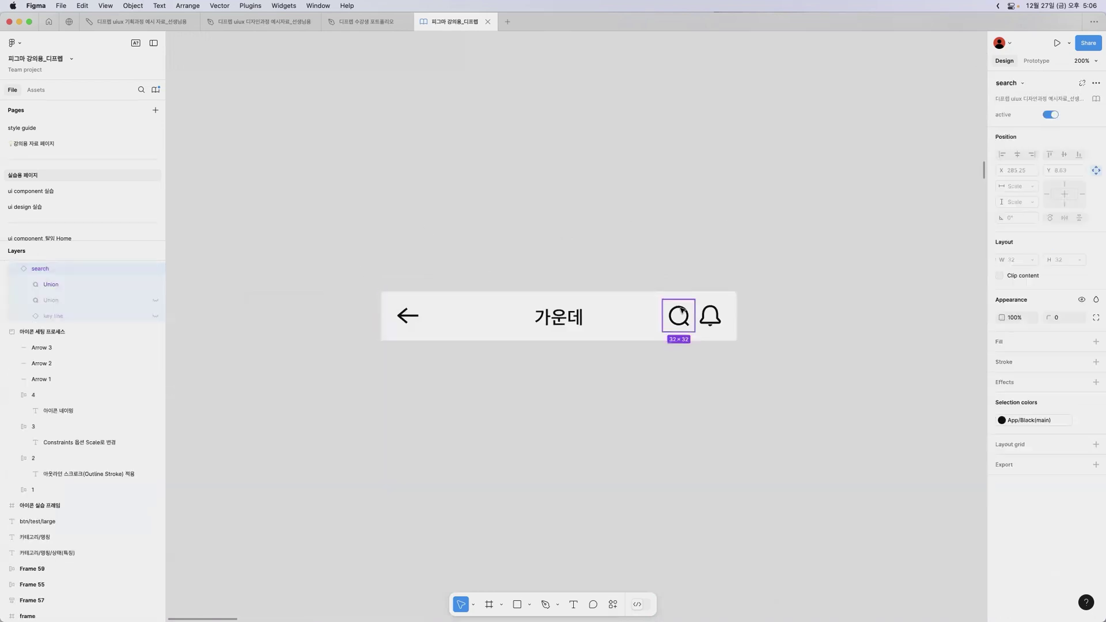
{"action": "left_click", "coordinate": [708, 318]}
{"action": "left_click", "coordinate": [410, 317]}
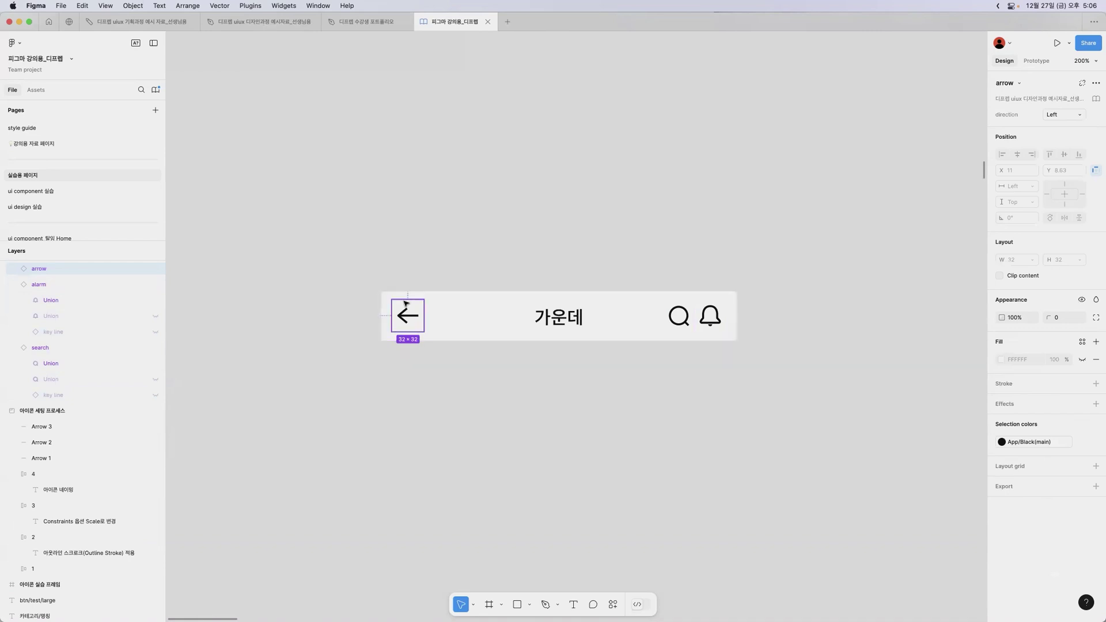
{"action": "left_click", "coordinate": [671, 316]}
{"action": "left_click", "coordinate": [717, 316]}
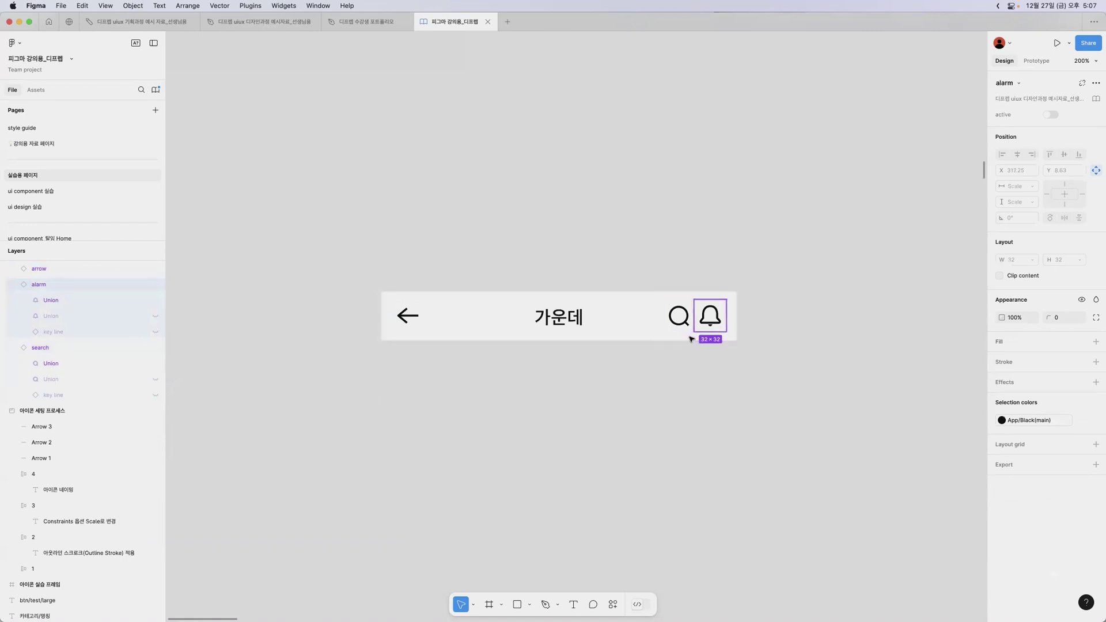
Step: Inspect the constraints of the shapes inside the nav bar's alarm, search and arrow icons
{"action": "double_click", "coordinate": [713, 316]}
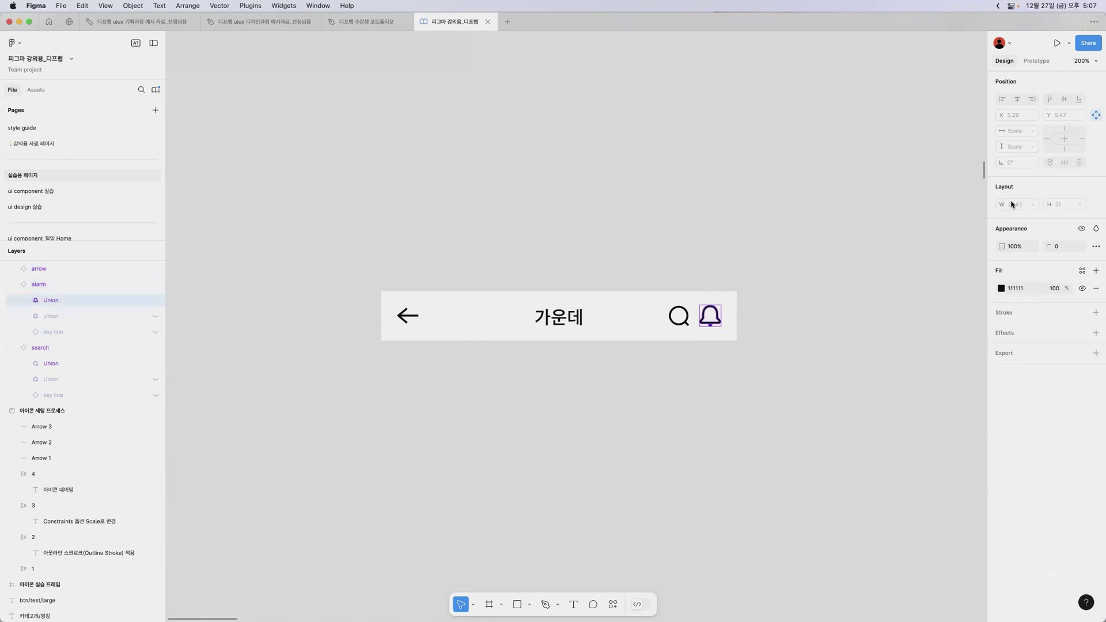
{"action": "left_click", "coordinate": [686, 316]}
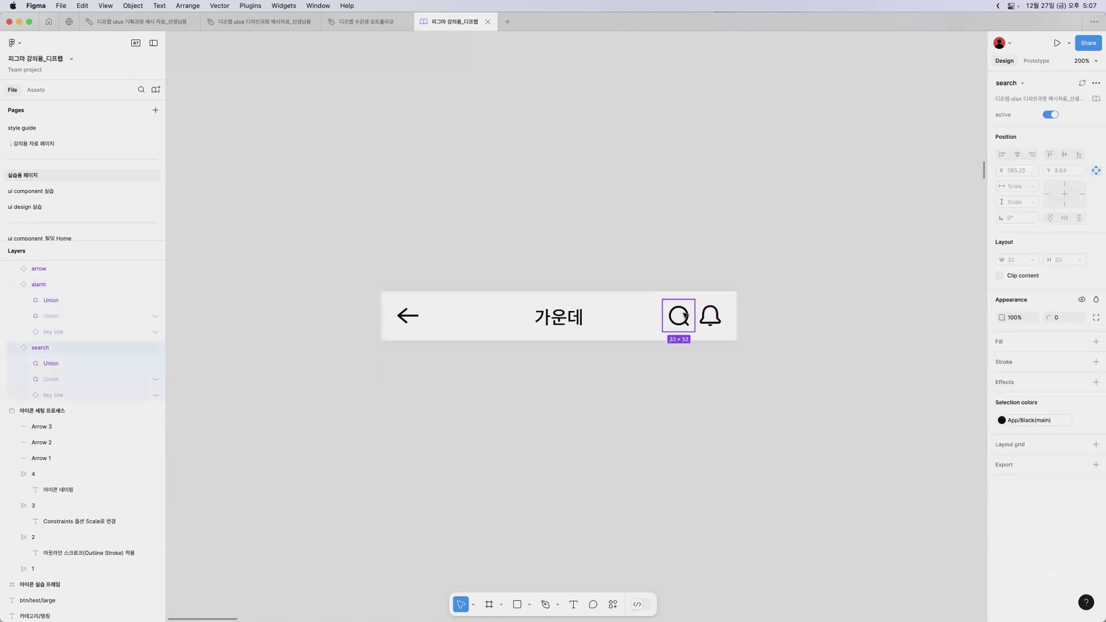
{"action": "double_click", "coordinate": [685, 315]}
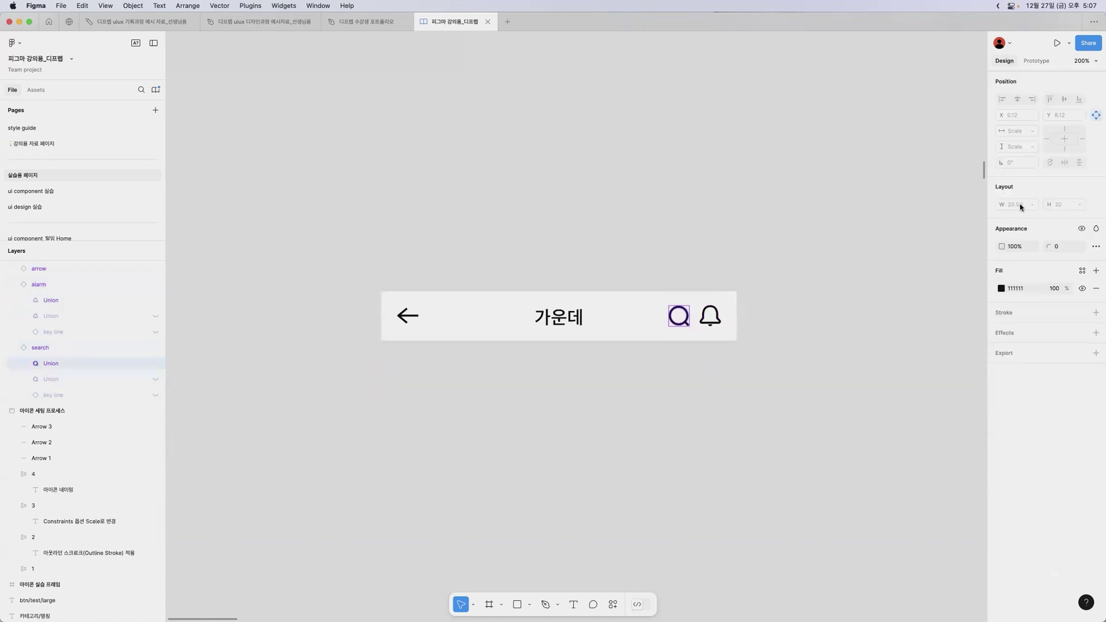
{"action": "double_click", "coordinate": [412, 316]}
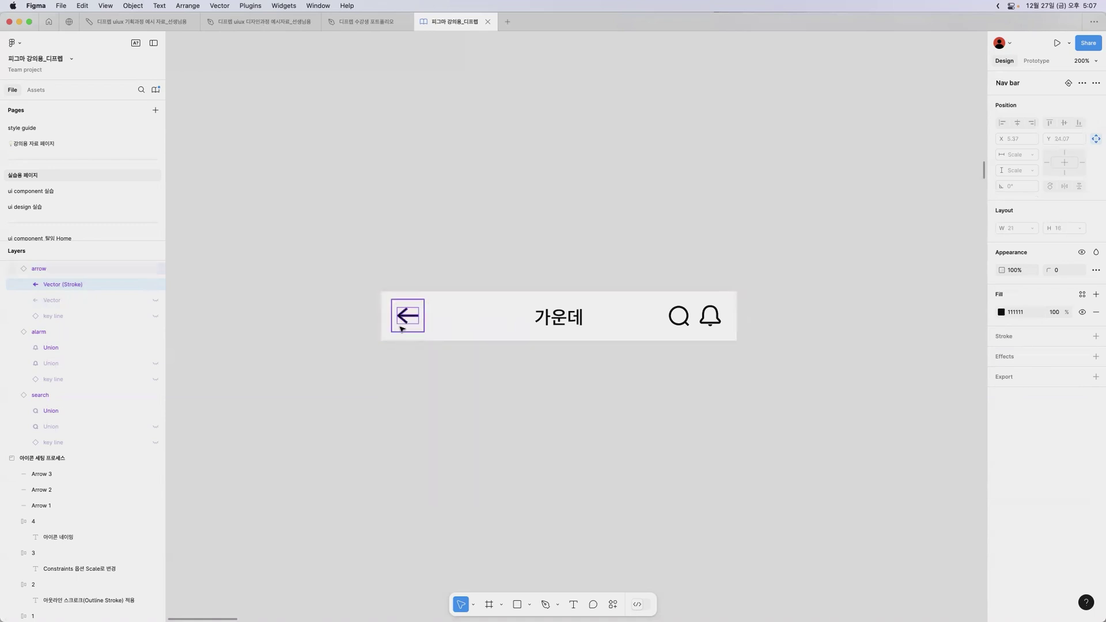
{"action": "left_click", "coordinate": [555, 258]}
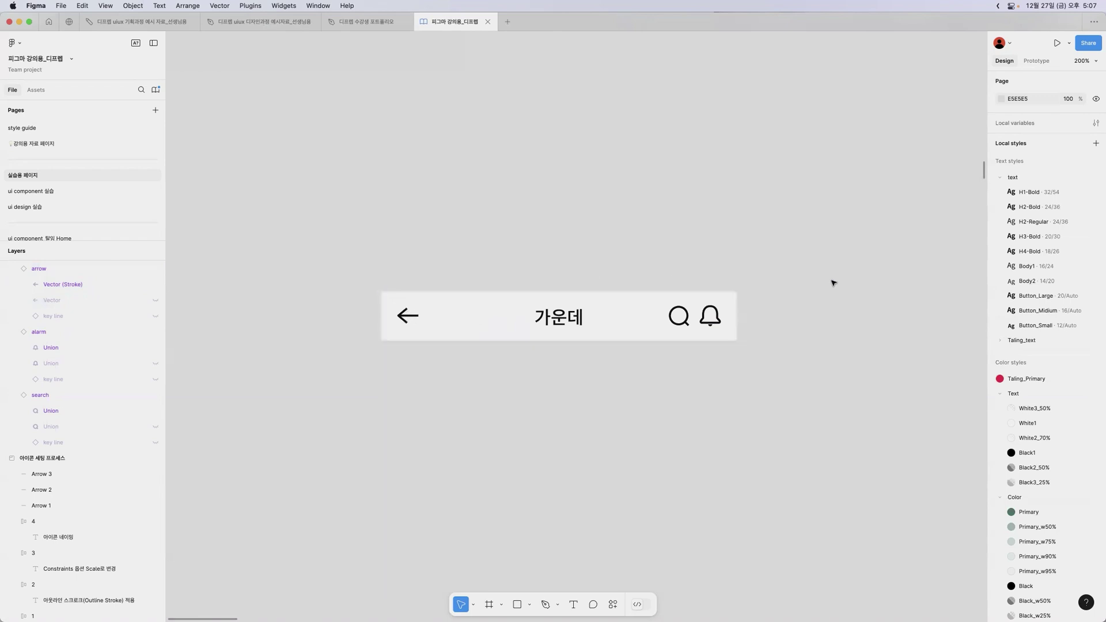
Step: Hide the locked key line layer and remove the white fill from the calendar's key line frame
{"action": "key", "text": "minus"}
{"action": "left_click_drag", "start_coordinate": [807, 195], "coordinate": [592, 391]}
{"action": "scroll", "coordinate": [556, 230], "scroll_direction": "up", "scroll_amount": 3}
{"action": "scroll", "coordinate": [556, 233], "scroll_direction": "up", "scroll_amount": 10}
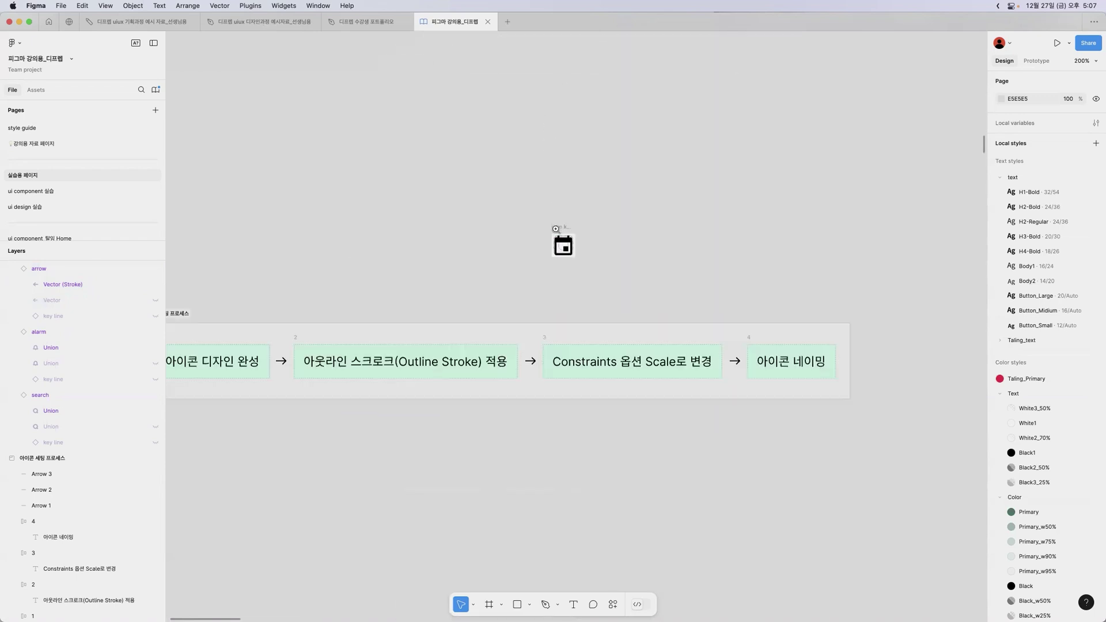
{"action": "left_click", "coordinate": [558, 237]}
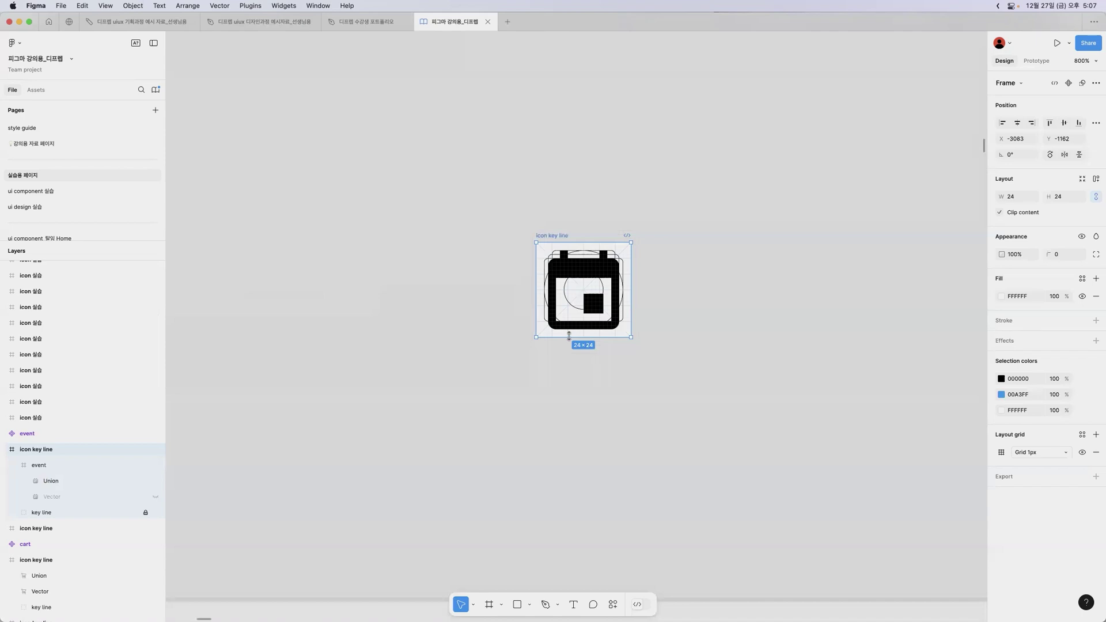
{"action": "left_click_drag", "start_coordinate": [629, 335], "coordinate": [643, 348]}
{"action": "left_click", "coordinate": [643, 348]}
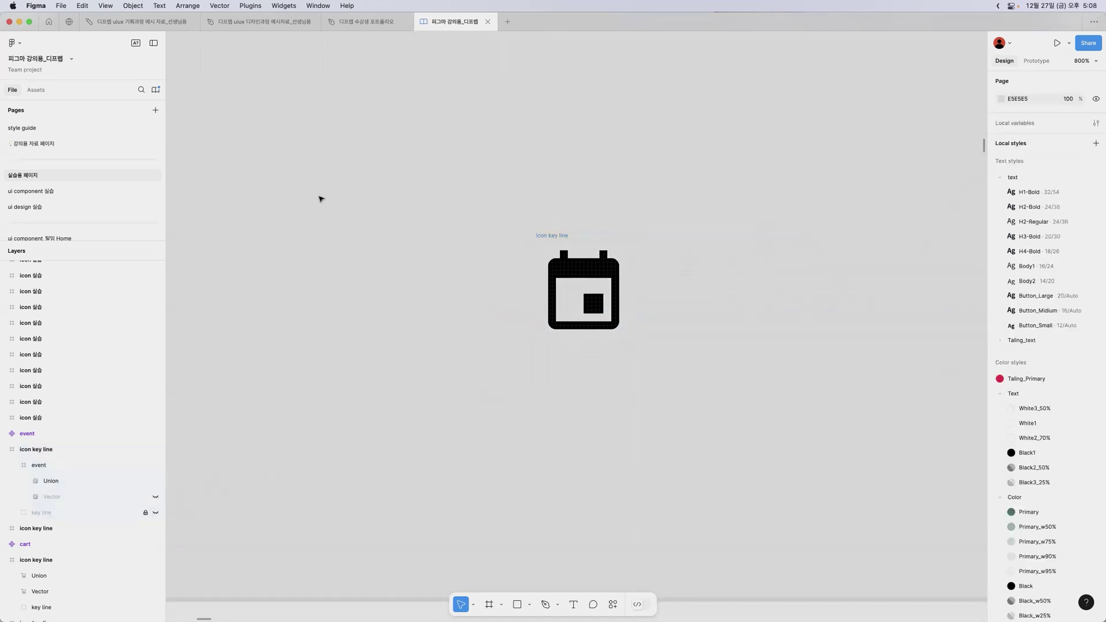
Step: Test the event frame's Left and Top constraints by stretching the calendar's key line frame from each side, undoing each resize
{"action": "left_click", "coordinate": [557, 236]}
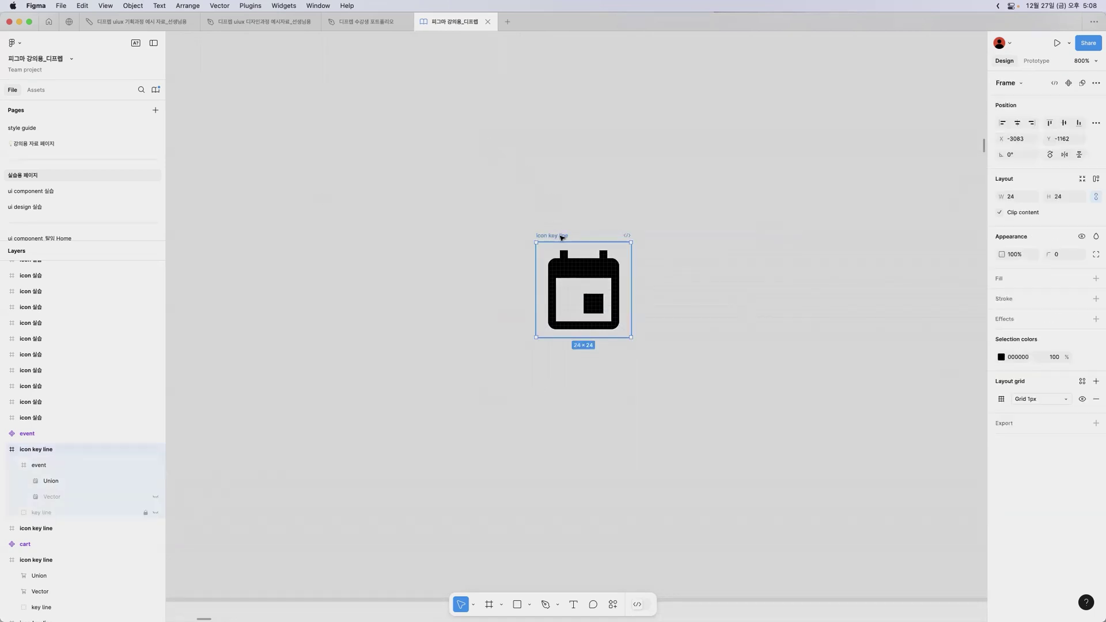
{"action": "left_click", "coordinate": [595, 269]}
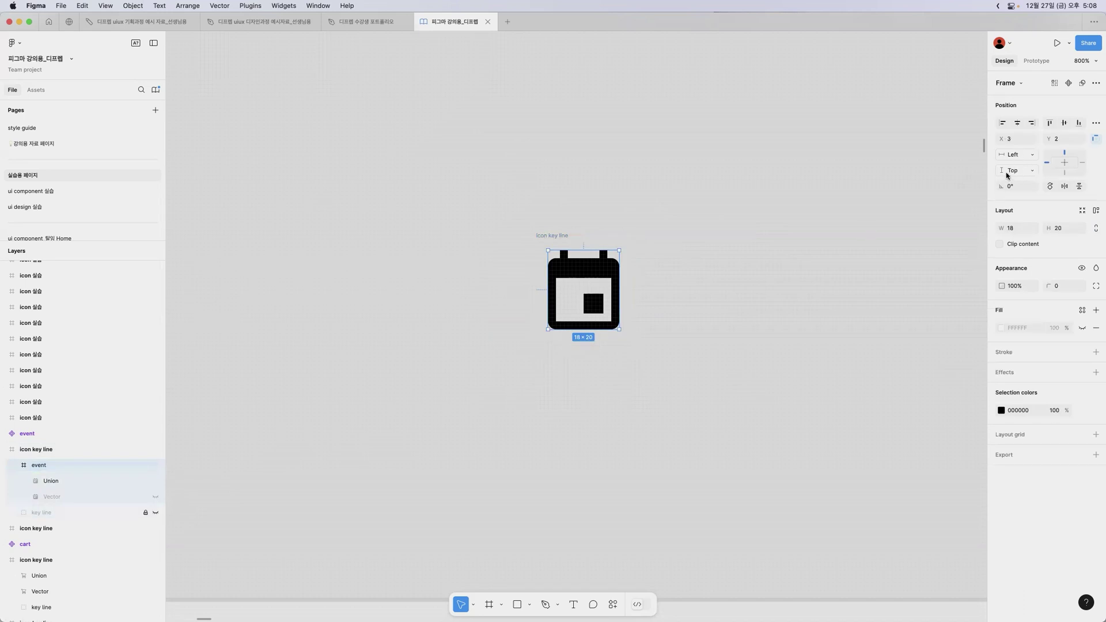
{"action": "left_click", "coordinate": [561, 239]}
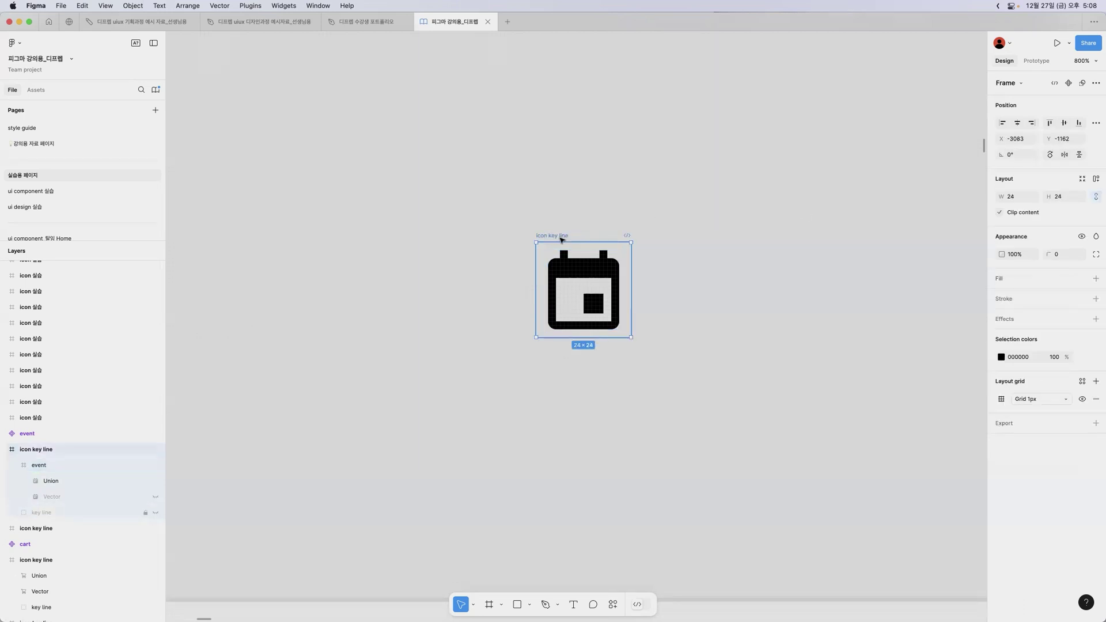
{"action": "left_click_drag", "start_coordinate": [532, 277], "coordinate": [484, 277]}
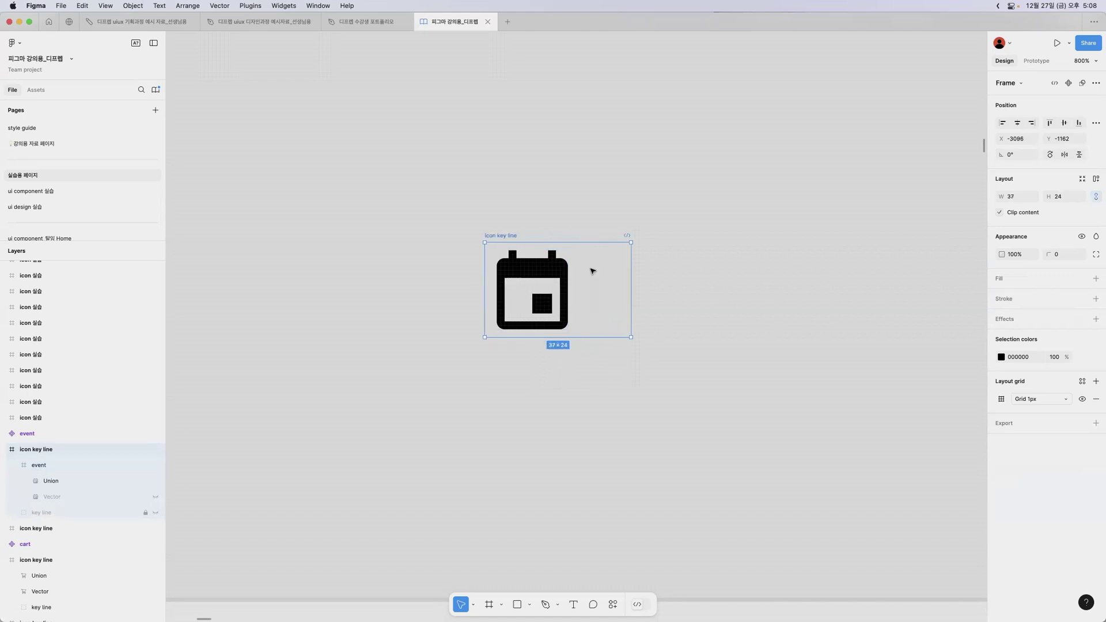
{"action": "key", "text": "ctrl+z"}
{"action": "left_click_drag", "start_coordinate": [602, 242], "coordinate": [595, 160]}
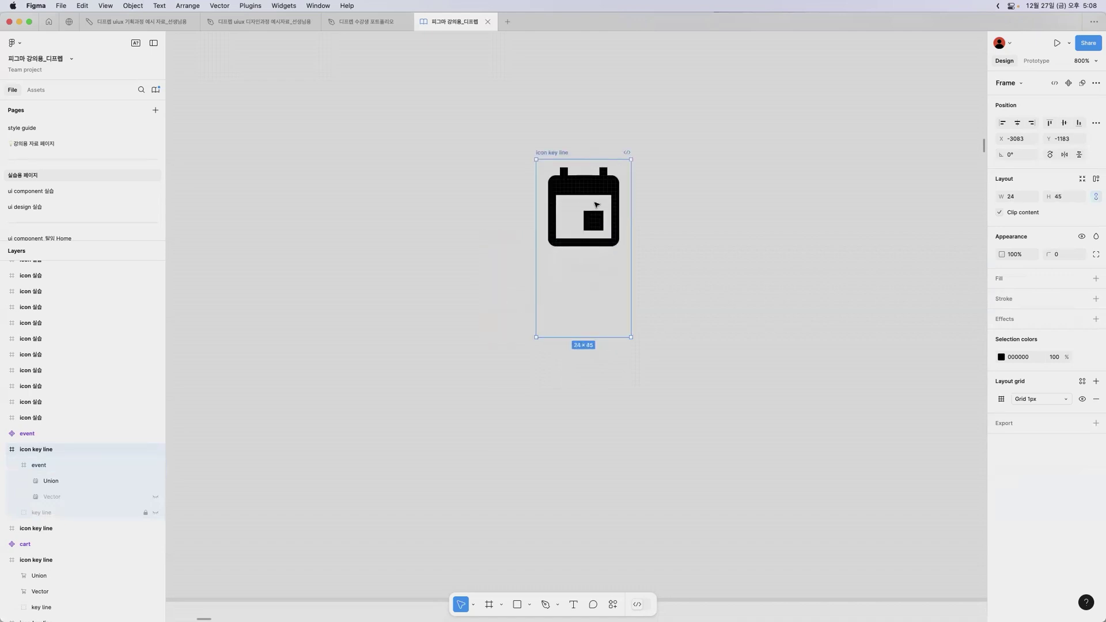
{"action": "key", "text": "super+z"}
{"action": "left_click_drag", "start_coordinate": [632, 277], "coordinate": [706, 278]}
{"action": "key", "text": "super+z"}
{"action": "left_click_drag", "start_coordinate": [614, 338], "coordinate": [605, 436]}
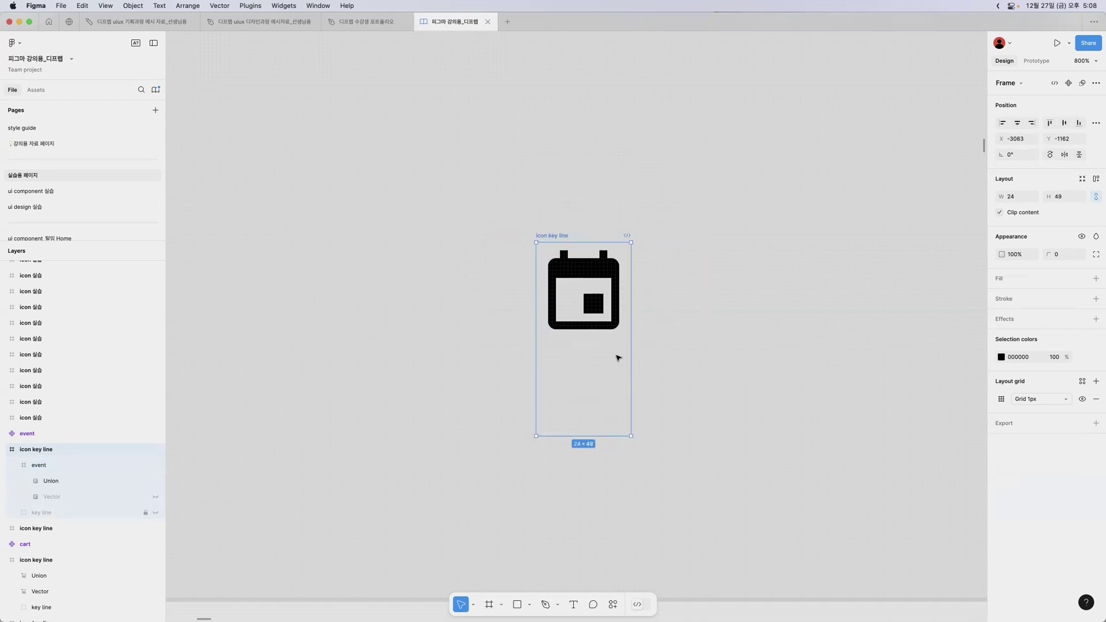
{"action": "key", "text": "super+z"}
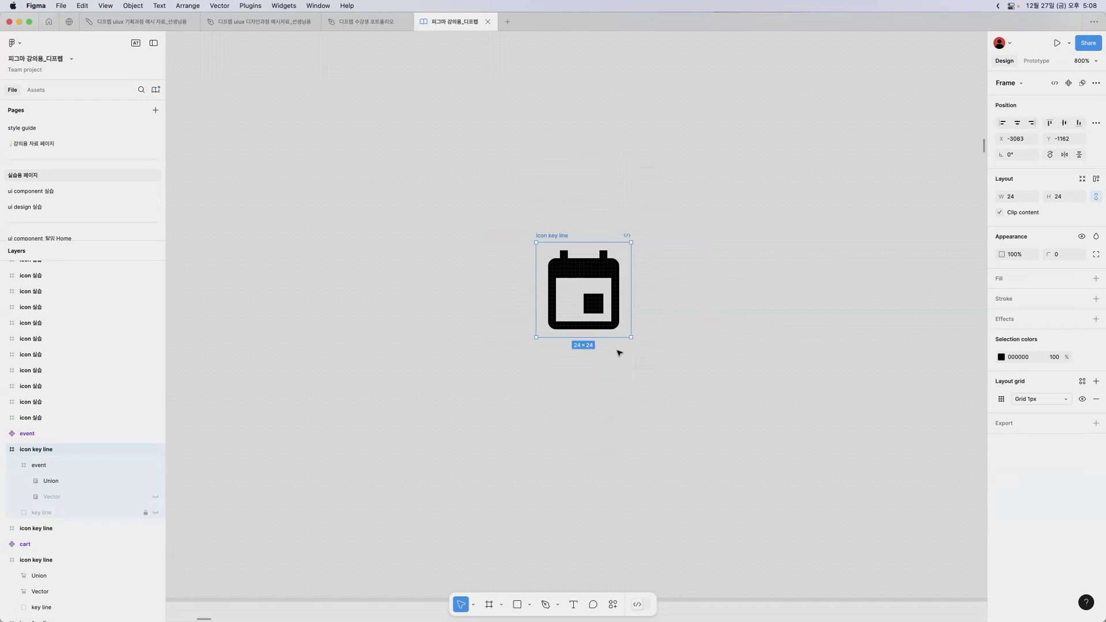
Step: Set the horizontal and vertical constraints of the calendar's event frame to Center
{"action": "left_click", "coordinate": [614, 288]}
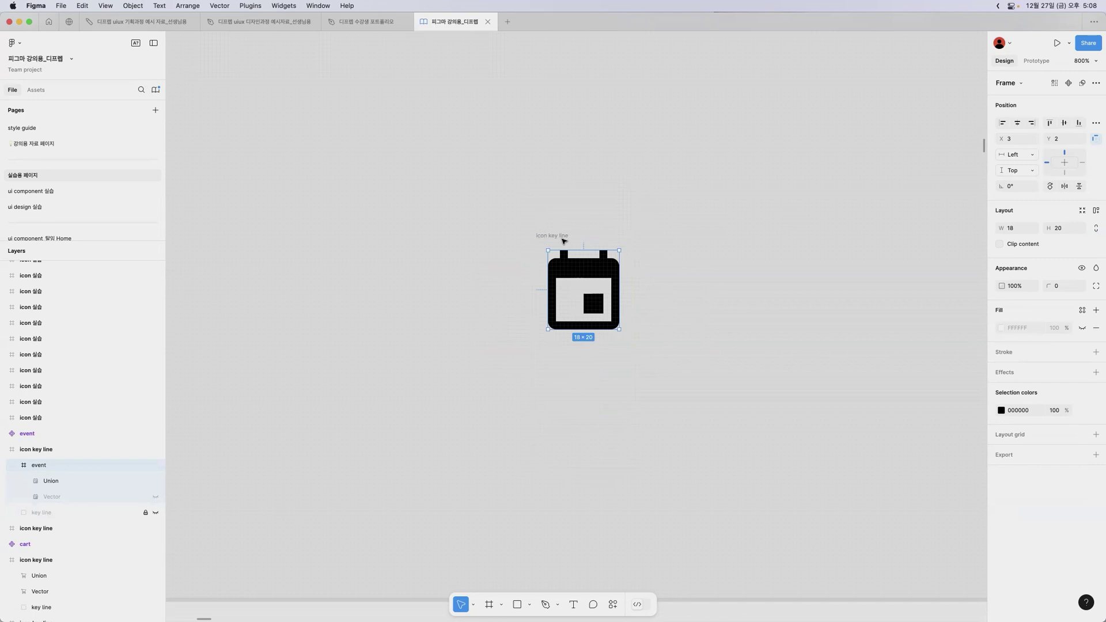
{"action": "left_click", "coordinate": [1031, 154]}
{"action": "left_click", "coordinate": [1029, 173]}
{"action": "left_click", "coordinate": [1030, 173]}
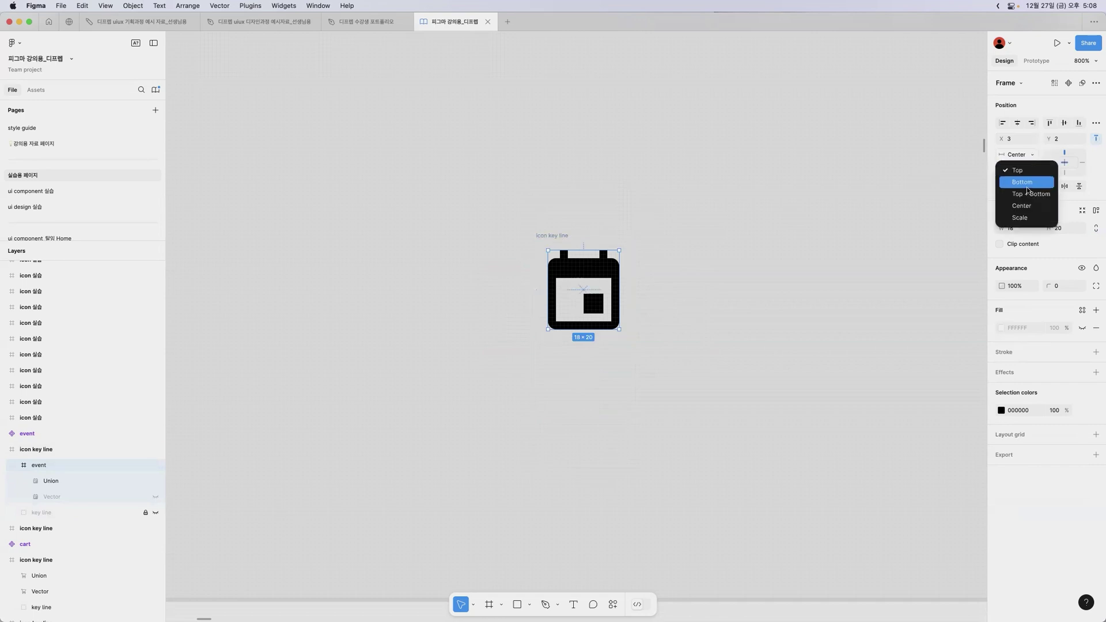
Step: Test the Center constraints by enlarging the calendar's key line frame to about 65 × 52, and undo the resize
{"action": "left_click", "coordinate": [547, 237]}
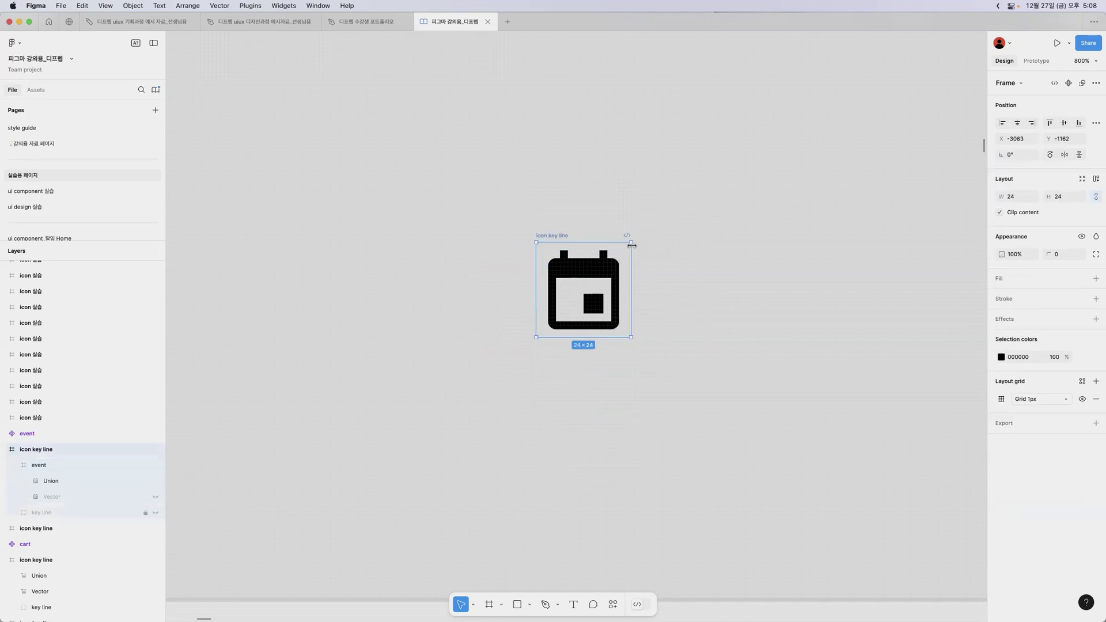
{"action": "left_click_drag", "start_coordinate": [630, 242], "coordinate": [679, 181]}
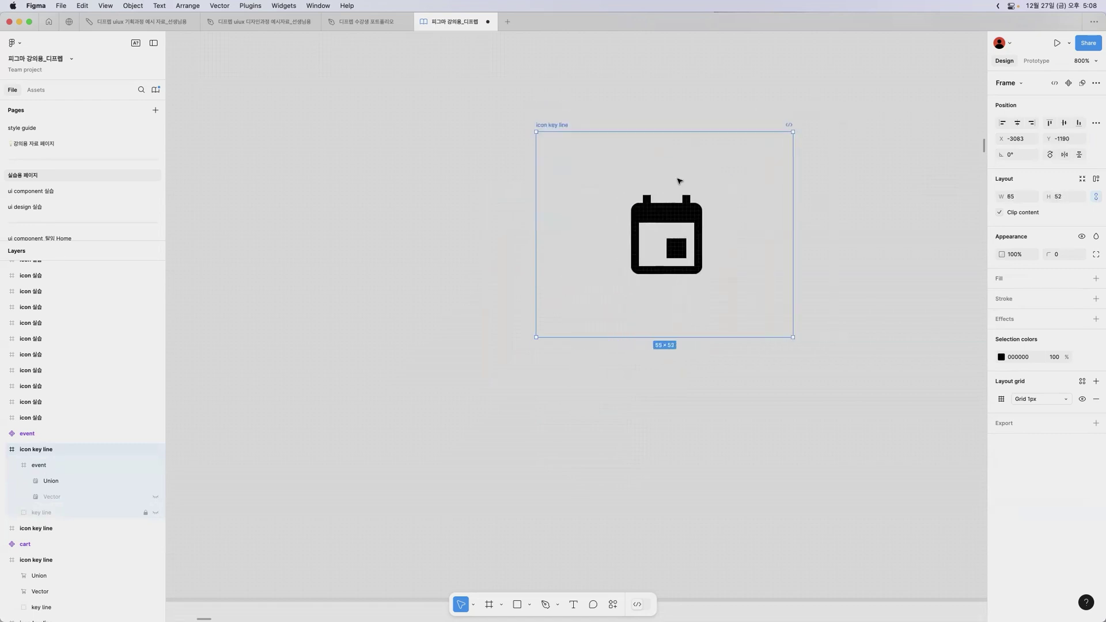
{"action": "key", "text": "super+z"}
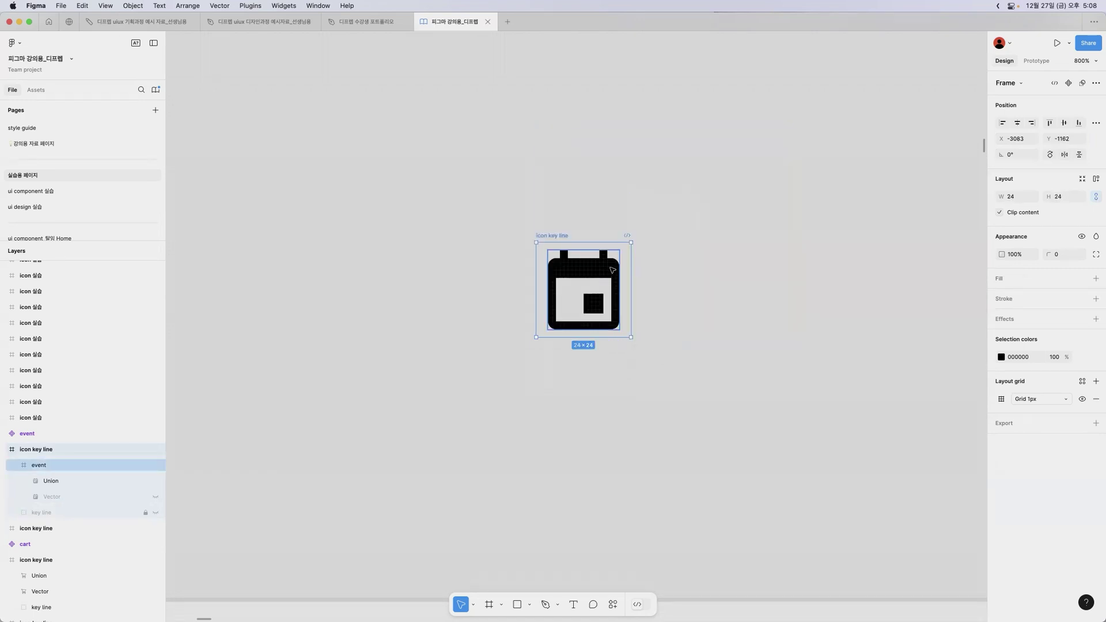
Step: Set the horizontal and vertical constraints of the Union layer inside the calendar's event frame to Scale
{"action": "left_click", "coordinate": [72, 481]}
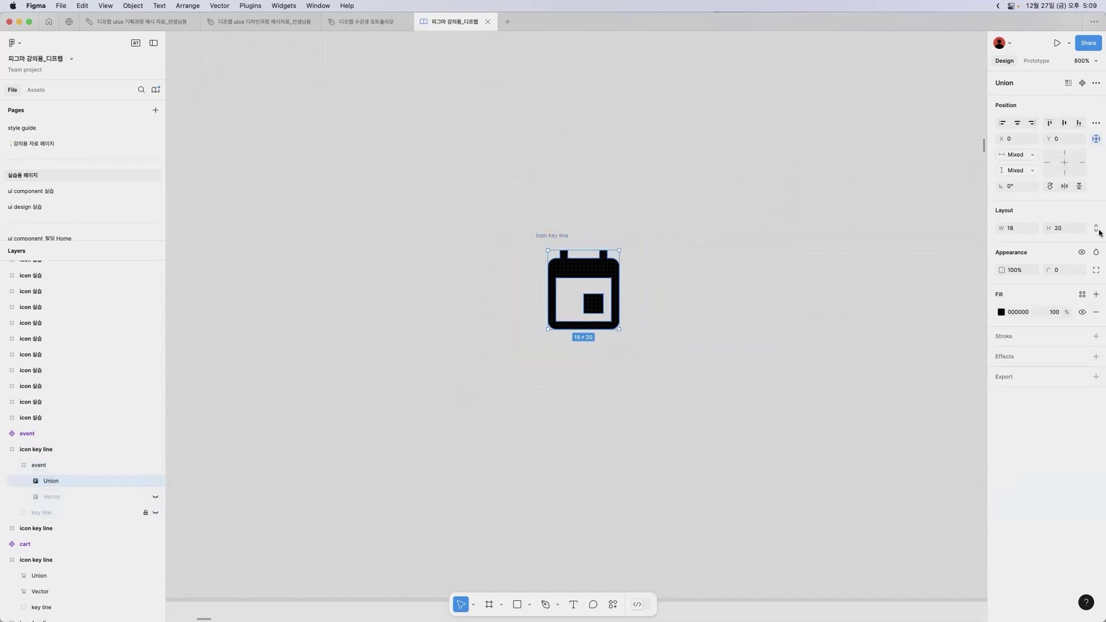
{"action": "left_click", "coordinate": [1034, 158]}
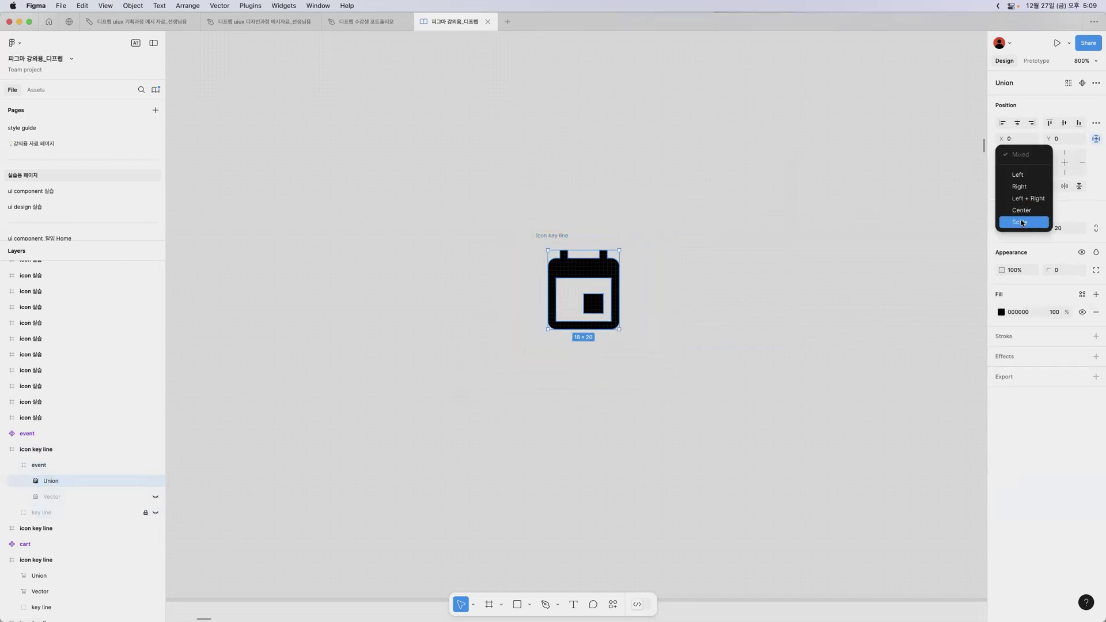
{"action": "left_click", "coordinate": [1019, 221]}
{"action": "left_click", "coordinate": [1027, 170]}
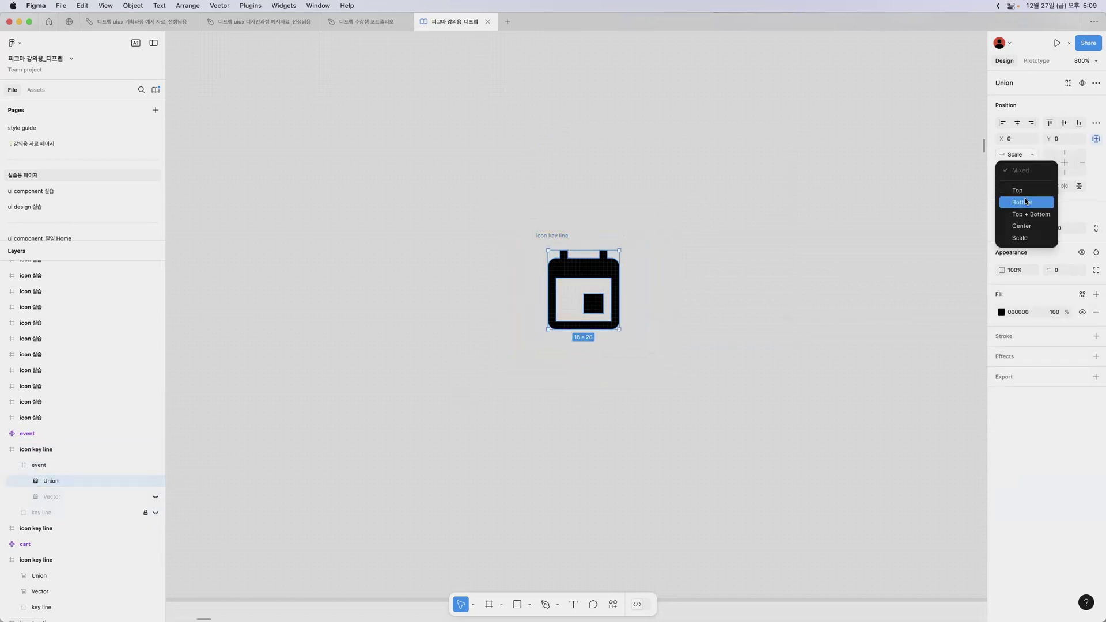
{"action": "left_click", "coordinate": [1020, 238]}
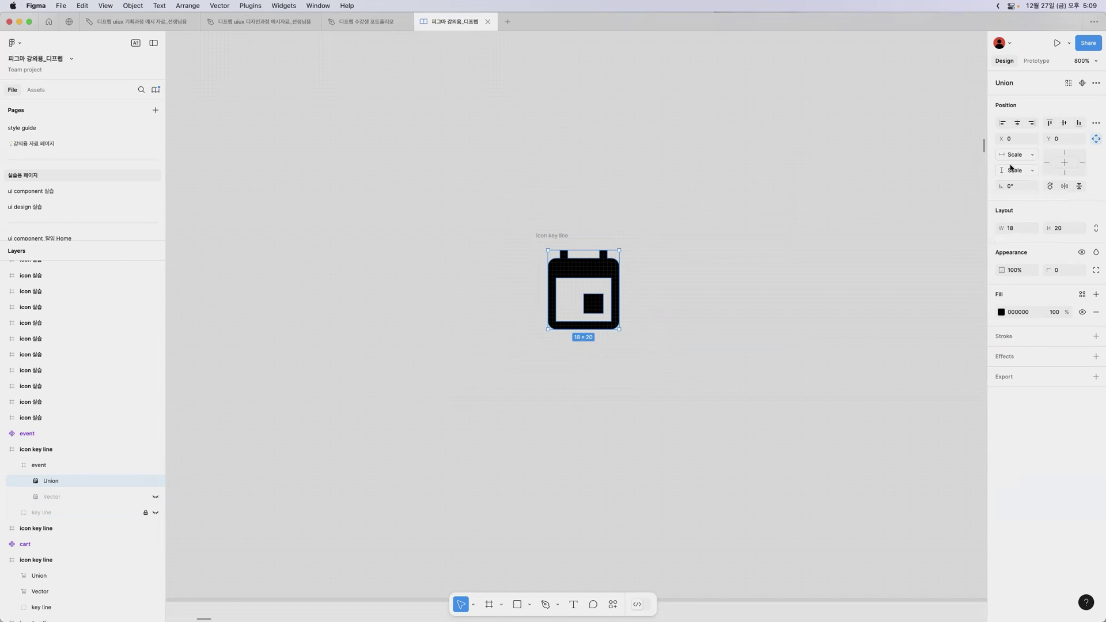
Step: Test the Union layer's Scale constraints by resizing the calendar's key line frame from its corner, keeping the original 24 × 24 size
{"action": "left_click", "coordinate": [563, 231]}
{"action": "left_click", "coordinate": [634, 241]}
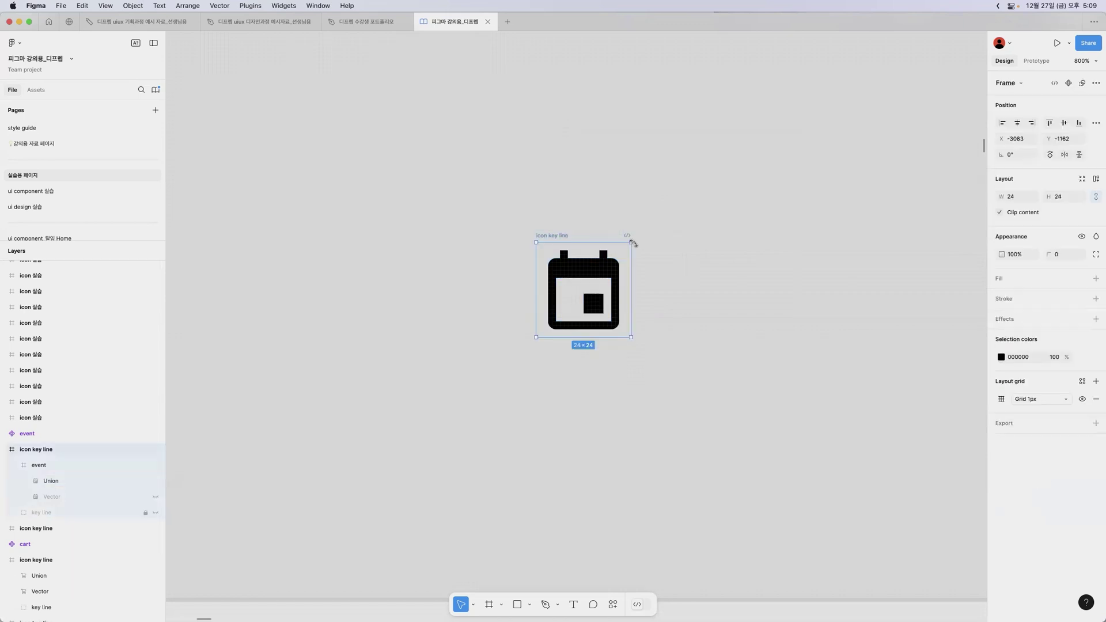
{"action": "mouse_move", "coordinate": [632, 241]}
{"action": "left_mouse_down"}
{"action": "mouse_move", "coordinate": [712, 179]}
{"action": "mouse_move", "coordinate": [731, 230]}
{"action": "mouse_move", "coordinate": [625, 279]}
{"action": "mouse_move", "coordinate": [758, 153]}
{"action": "mouse_move", "coordinate": [641, 269]}
{"action": "mouse_move", "coordinate": [708, 192]}
{"action": "mouse_move", "coordinate": [684, 226]}
{"action": "mouse_move", "coordinate": [631, 247]}
{"action": "left_mouse_up"}
Step: Apply Outline stroke to the calendar's key line frame and set its Union, Vector and key line layers' constraints to Scale
{"action": "right_click", "coordinate": [599, 270]}
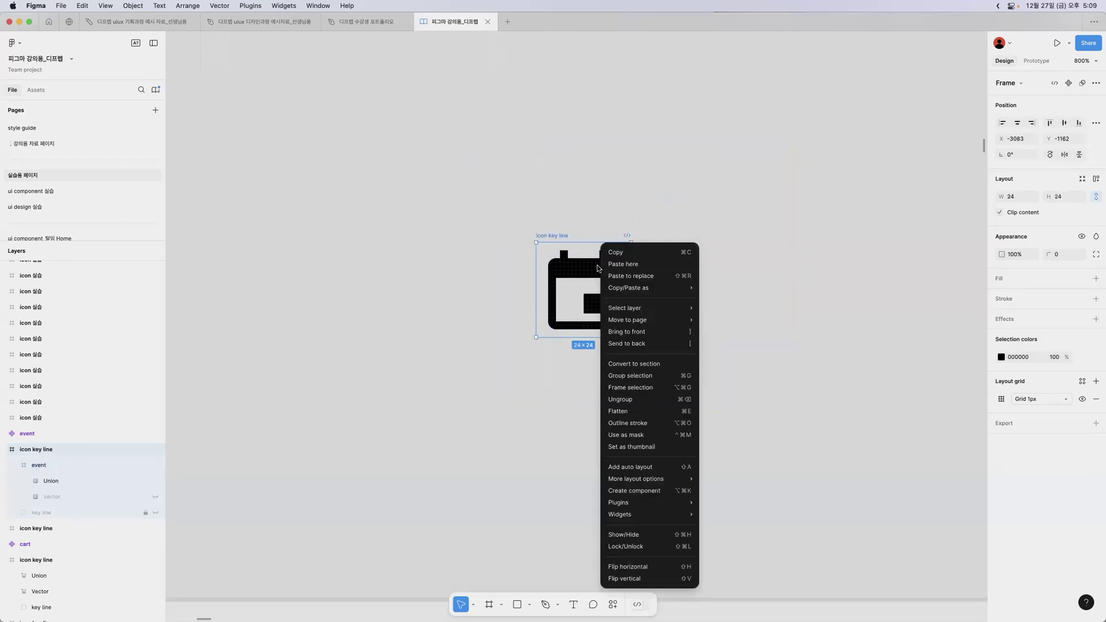
{"action": "left_click", "coordinate": [655, 427]}
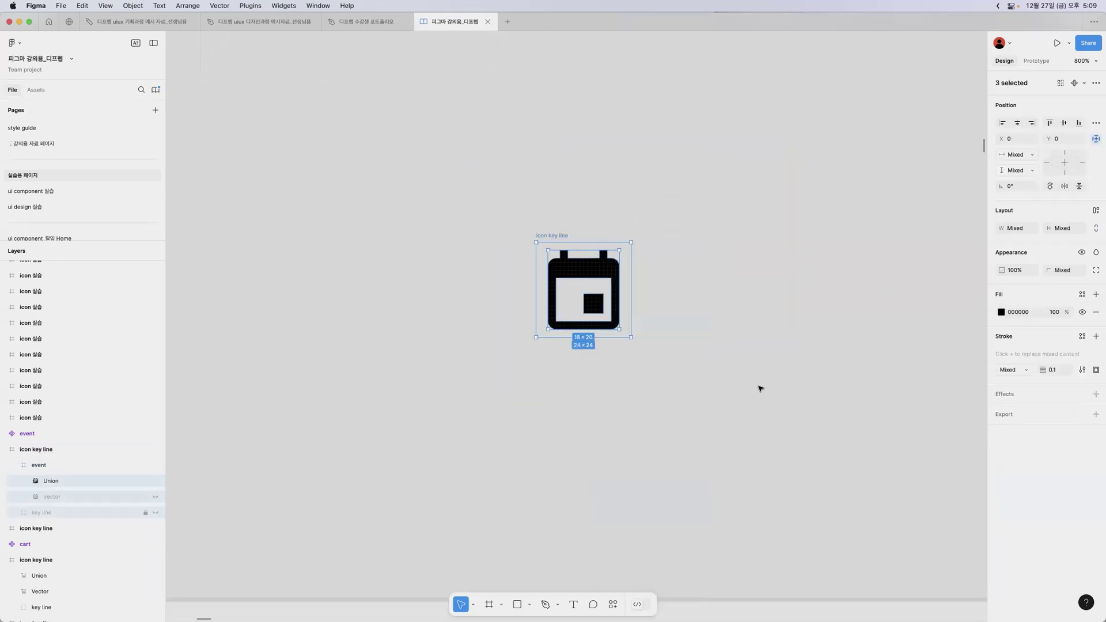
{"action": "left_click", "coordinate": [1002, 159]}
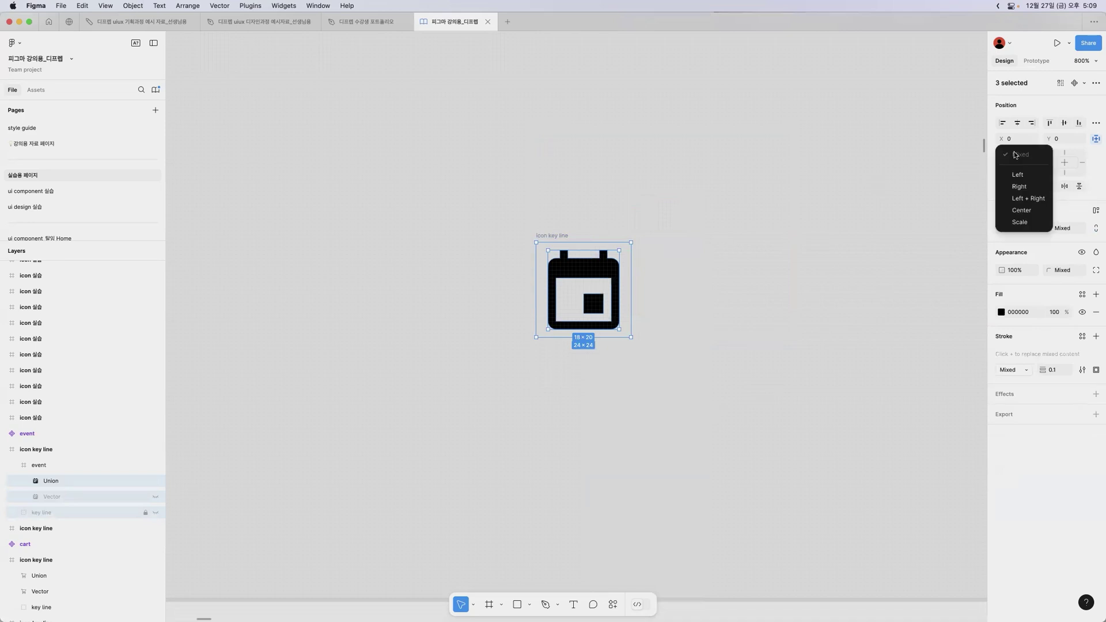
{"action": "left_click", "coordinate": [1025, 222]}
{"action": "left_click", "coordinate": [1026, 171]}
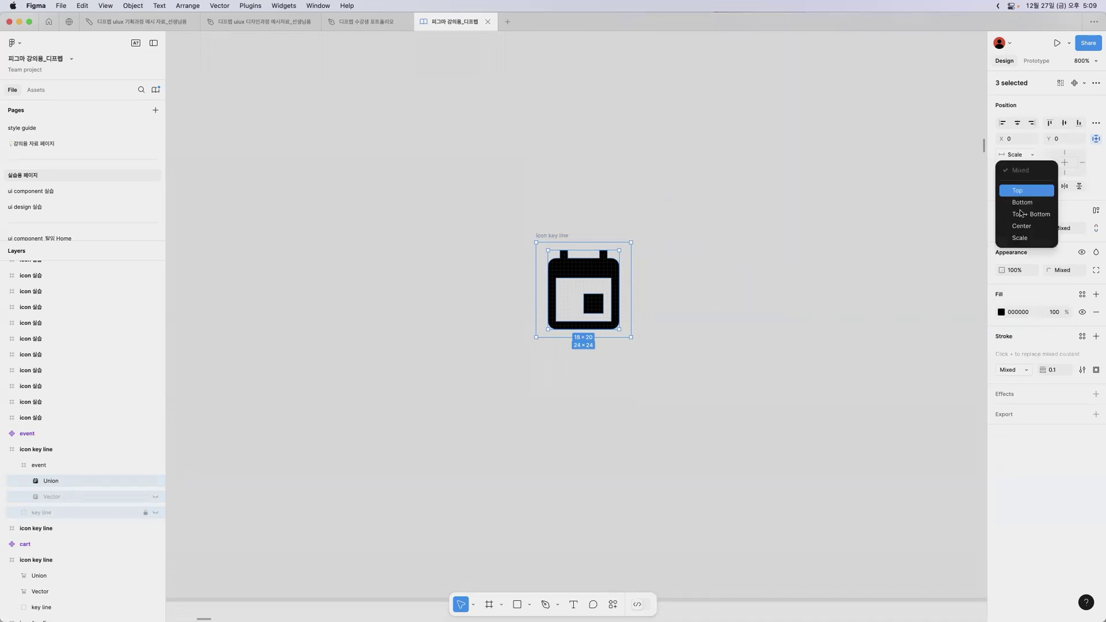
{"action": "left_click", "coordinate": [1020, 234]}
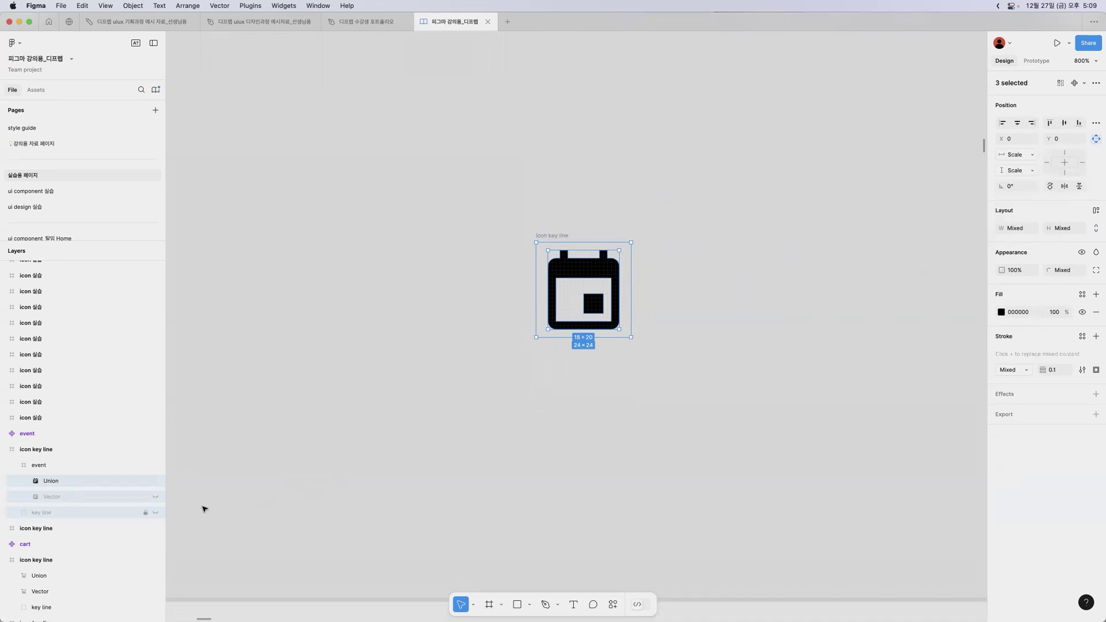
Step: Test the Scale constraints on all of the calendar's layers by enlarging its icon key line frame from a corner, and undo the resize
{"action": "left_click", "coordinate": [563, 236]}
{"action": "left_click_drag", "start_coordinate": [629, 241], "coordinate": [660, 182]}
{"action": "key", "text": "super+z"}
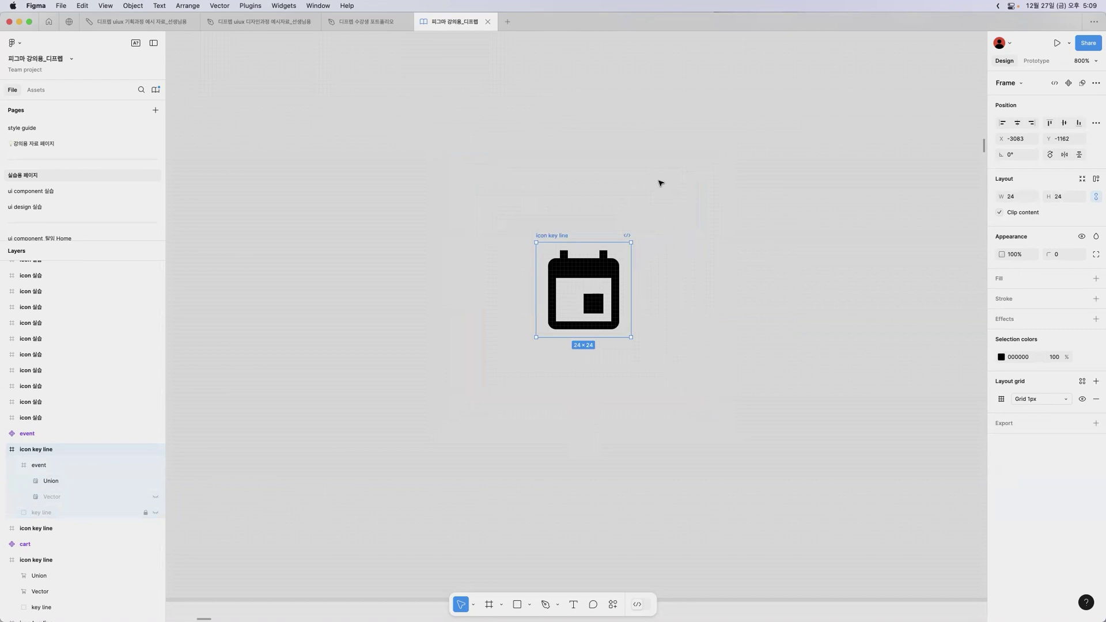
{"action": "left_click", "coordinate": [675, 201]}
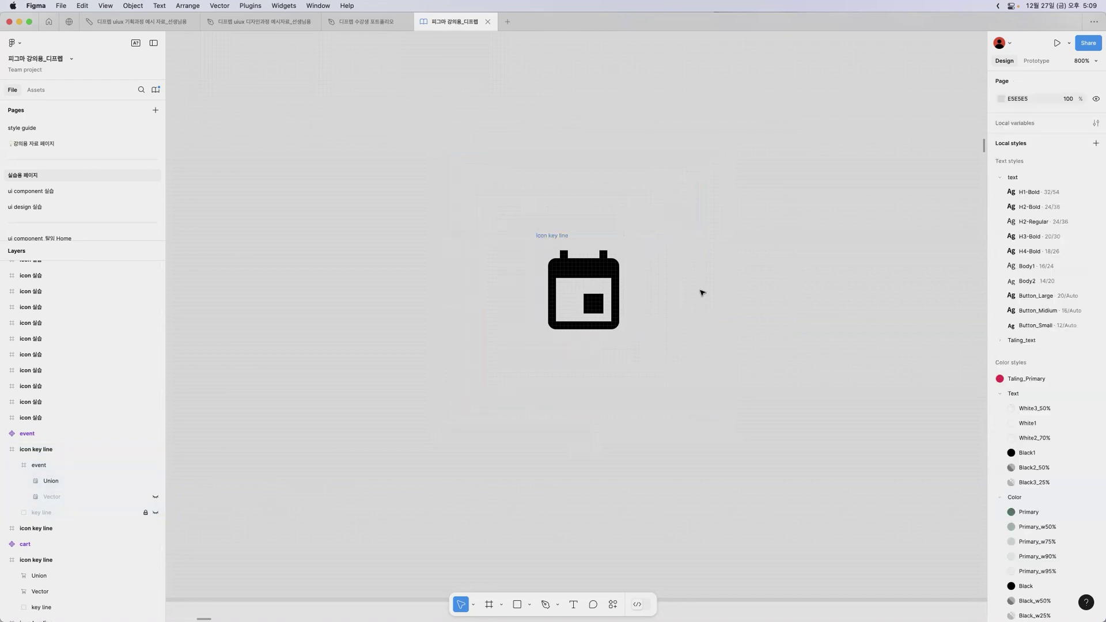
Step: Review the 아이콘 세팅 프로세스 diagram below the calendar icon up to its 아이콘 네이밍 stage, and hide the interface around the canvas
{"action": "scroll", "coordinate": [701, 293], "scroll_direction": "down", "scroll_amount": 5}
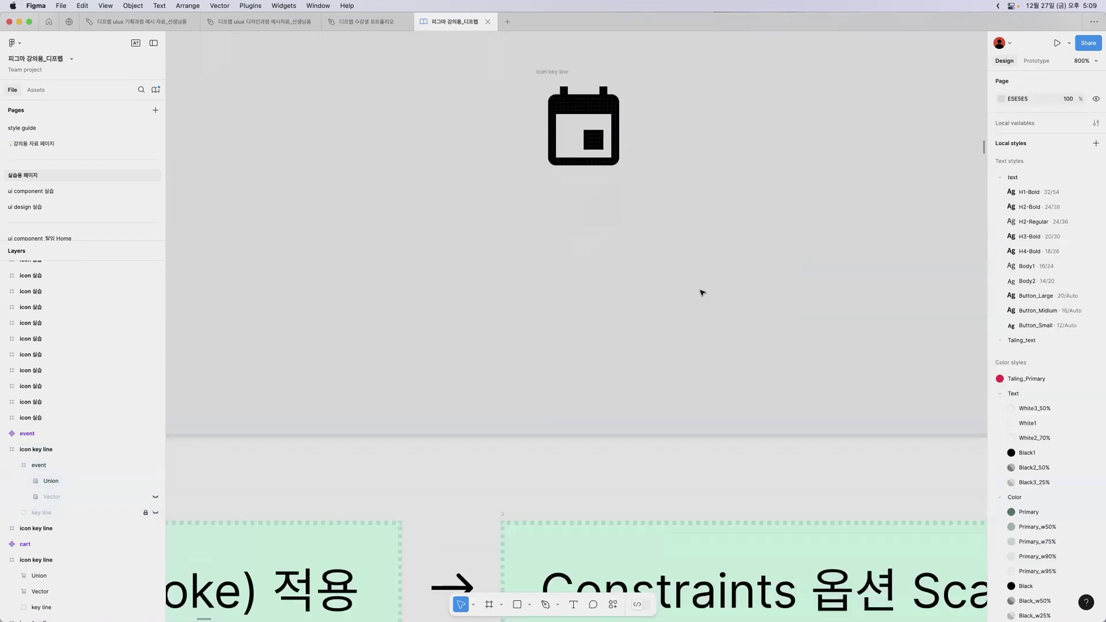
{"action": "scroll", "coordinate": [701, 292], "scroll_direction": "down", "scroll_amount": 3}
{"action": "scroll", "coordinate": [701, 292], "scroll_direction": "down", "scroll_amount": 3}
{"action": "left_click", "coordinate": [782, 345]}
{"action": "left_click", "coordinate": [857, 233]}
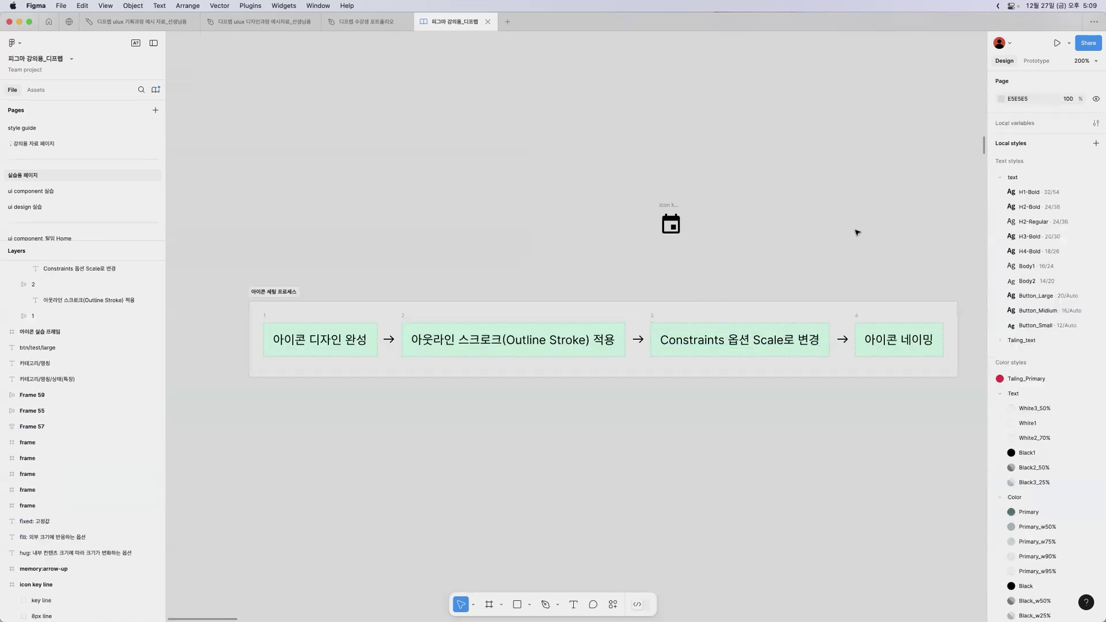
{"action": "left_click", "coordinate": [859, 325]}
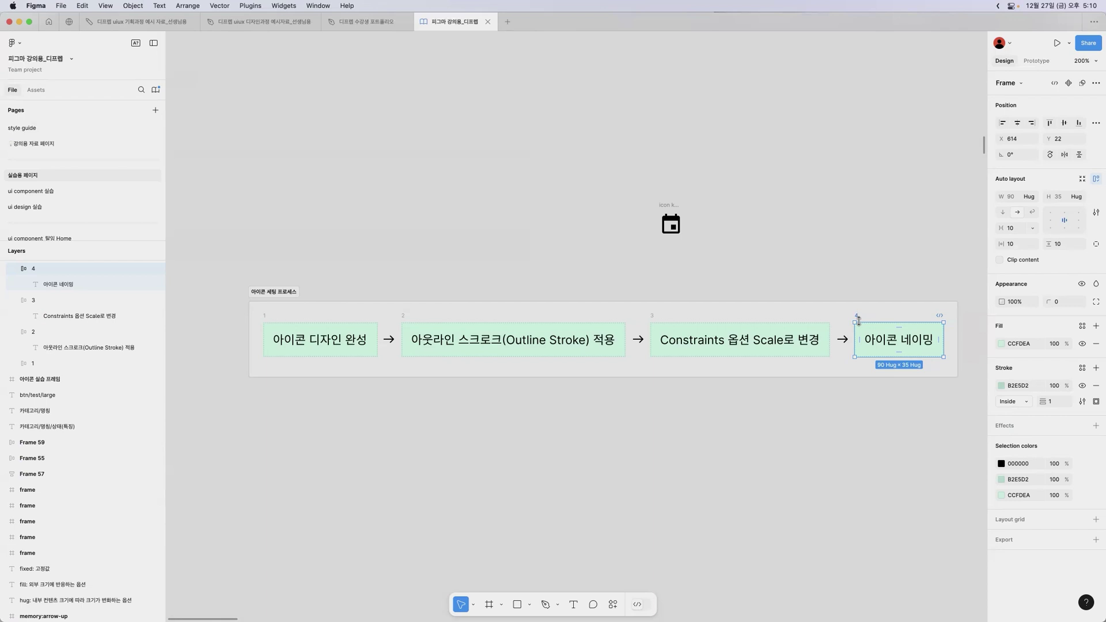
{"action": "left_click", "coordinate": [835, 250]}
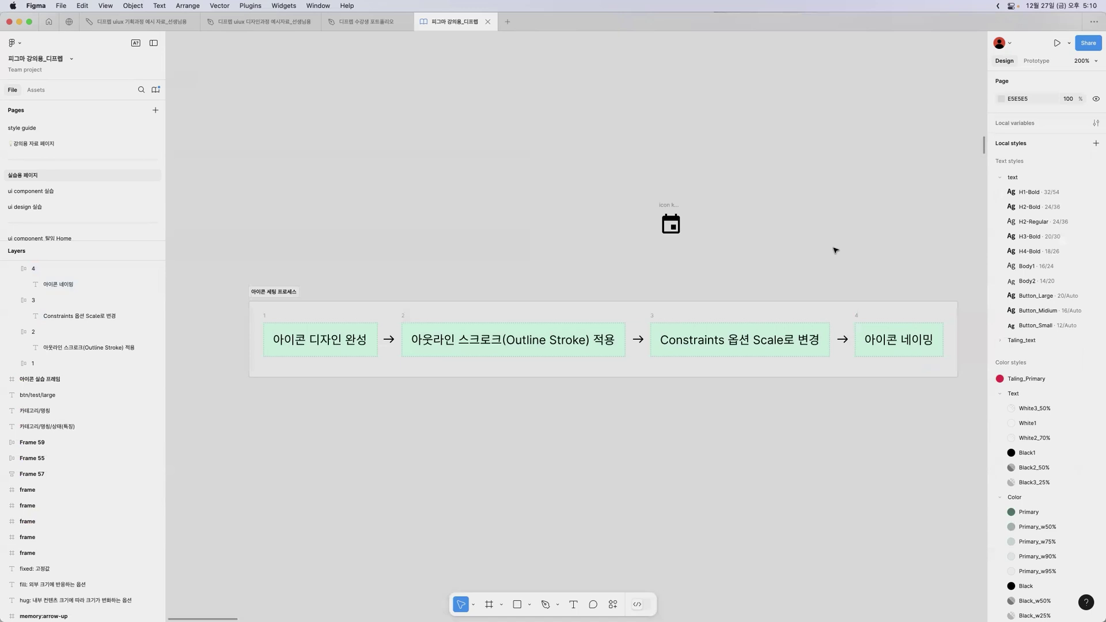
{"action": "key", "text": "super+backslash"}
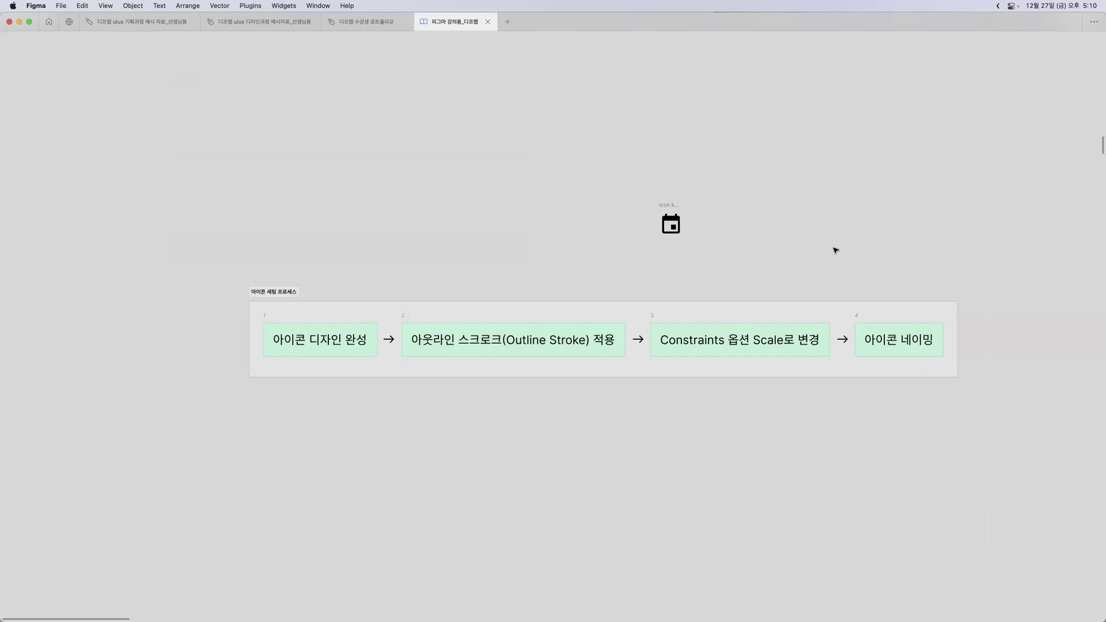